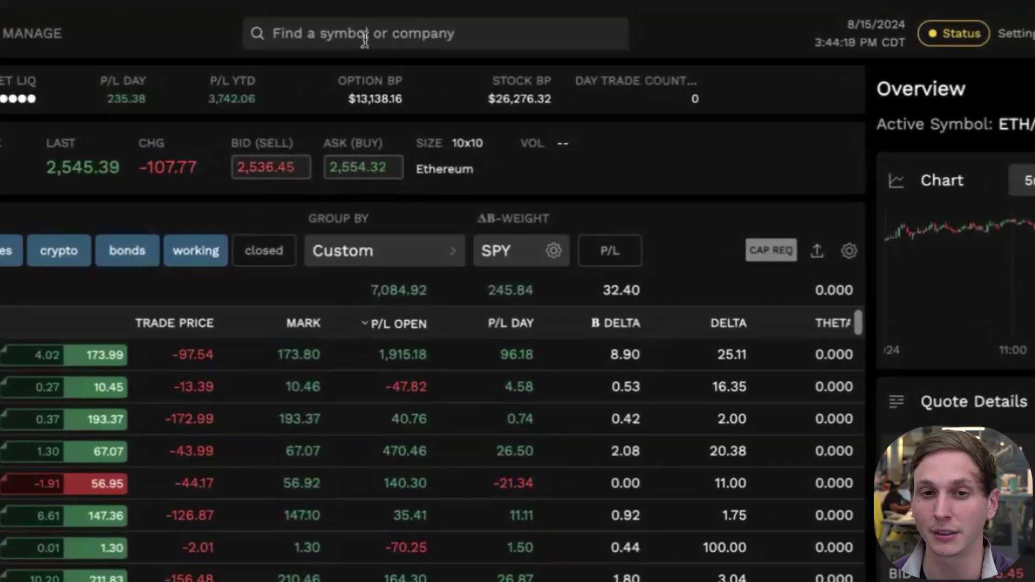
Step: Search the symbols for "bitcoin" and load BCH/USD as the active symbol
left_click(490, 25)
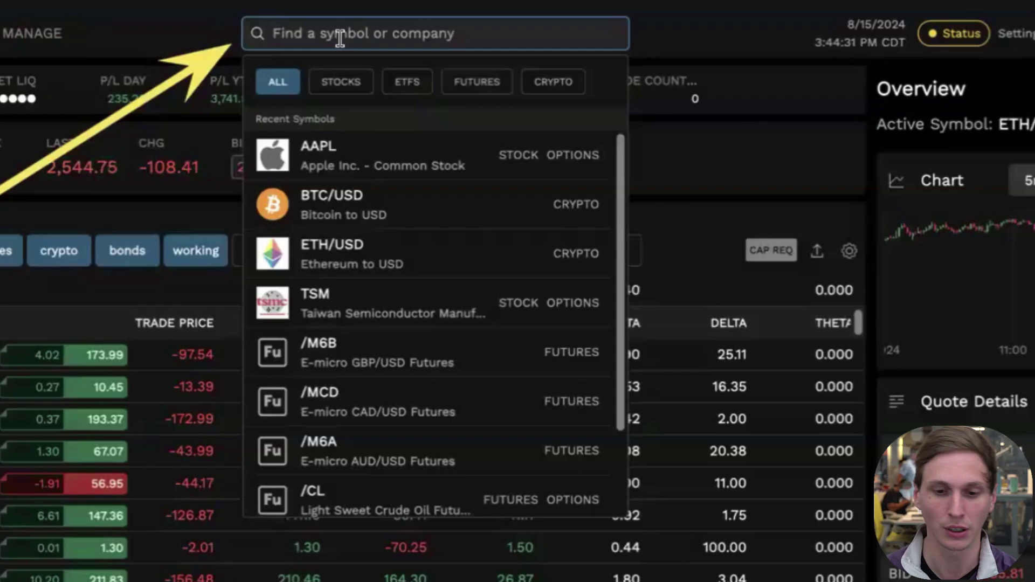
type("bitcoin")
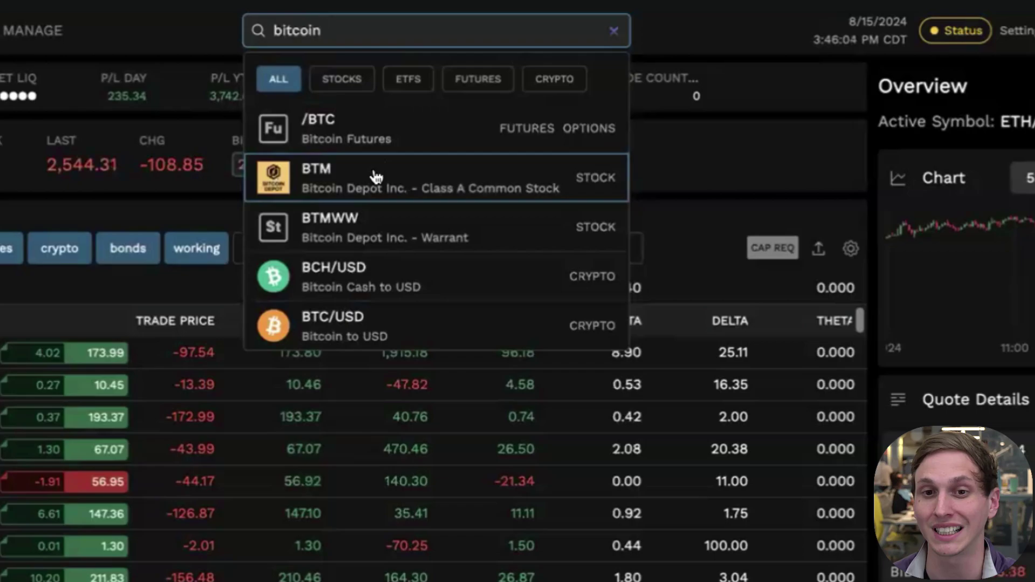
key("Up")
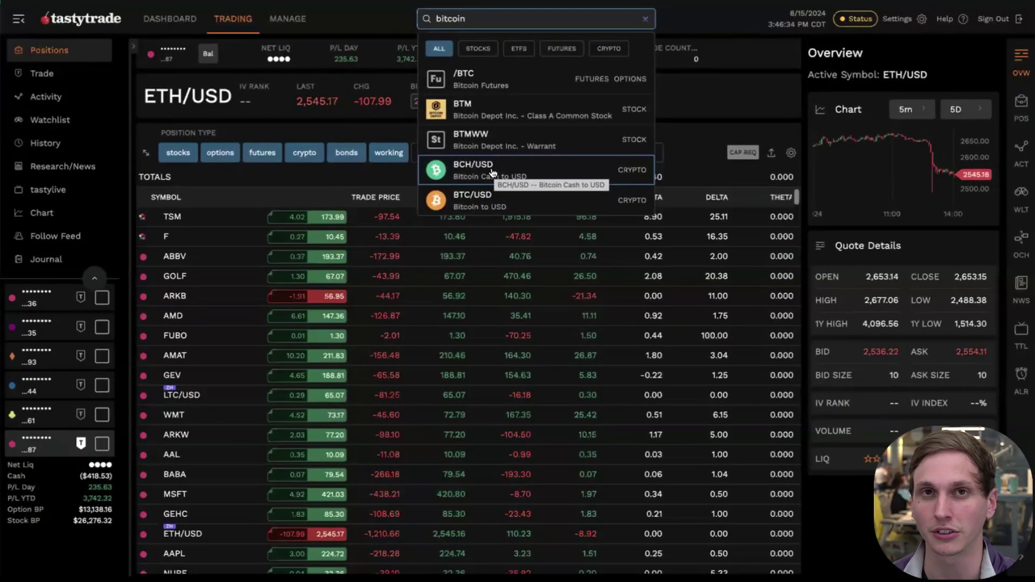
left_click(501, 171)
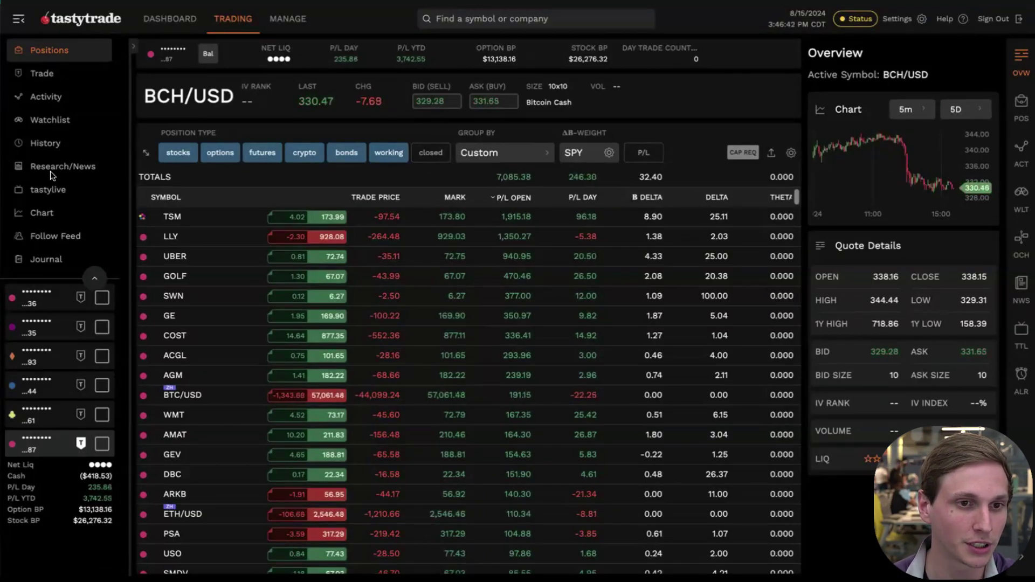
left_click_drag(133, 67, 800, 117)
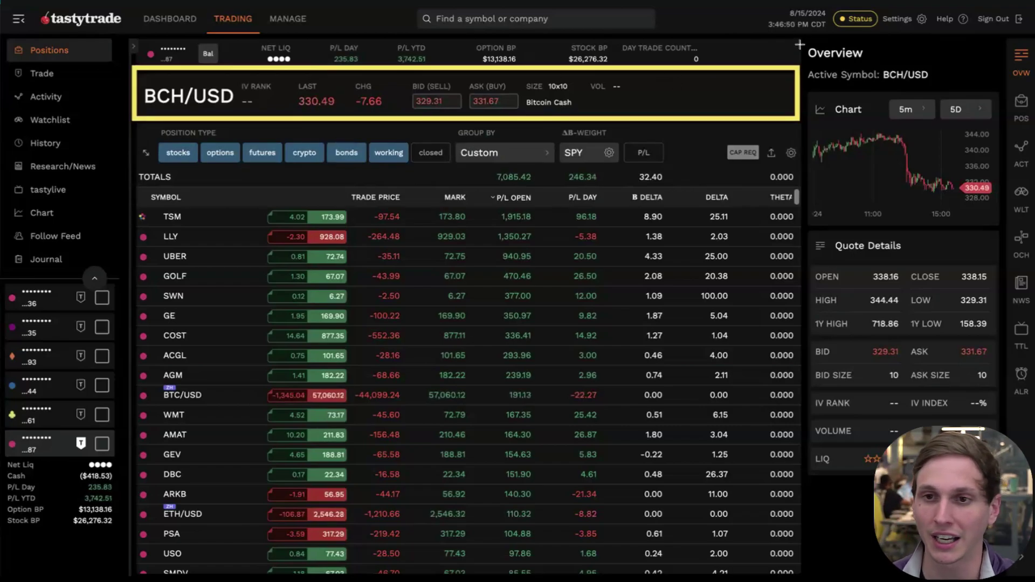
mouse_move(805, 40)
left_mouse_down()
mouse_move(1006, 426)
mouse_move(1004, 478)
left_mouse_up()
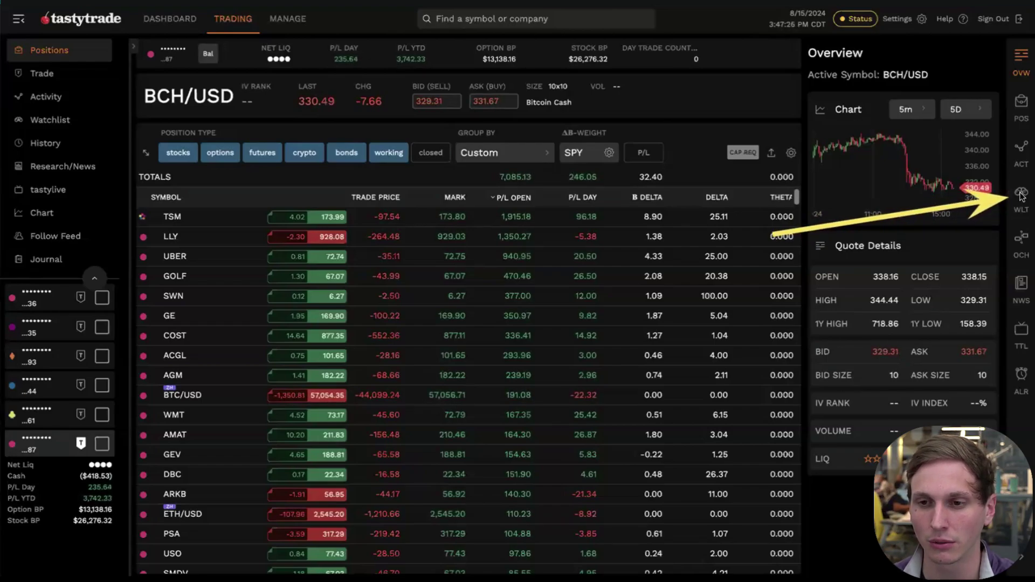
Step: Open the watchlists and show the Bitcoin ETFs list from the Crypto group
left_click(1021, 195)
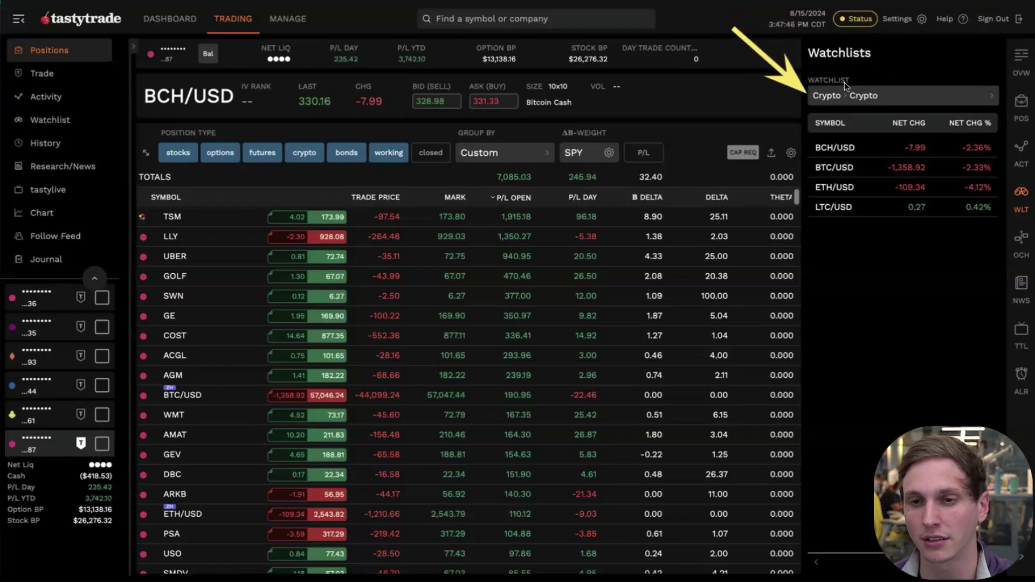
left_click(961, 102)
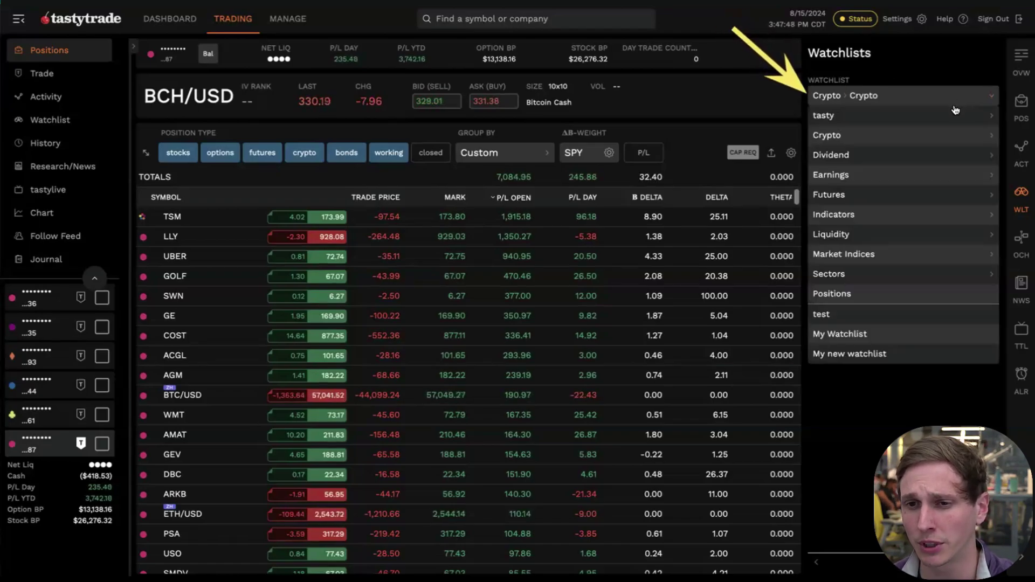
mouse_move(945, 133)
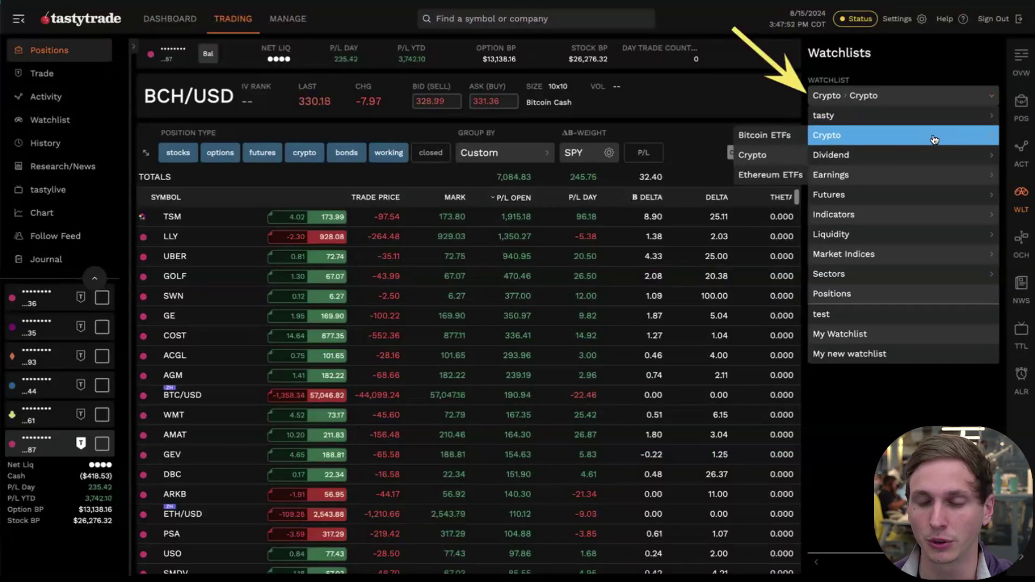
left_click(791, 136)
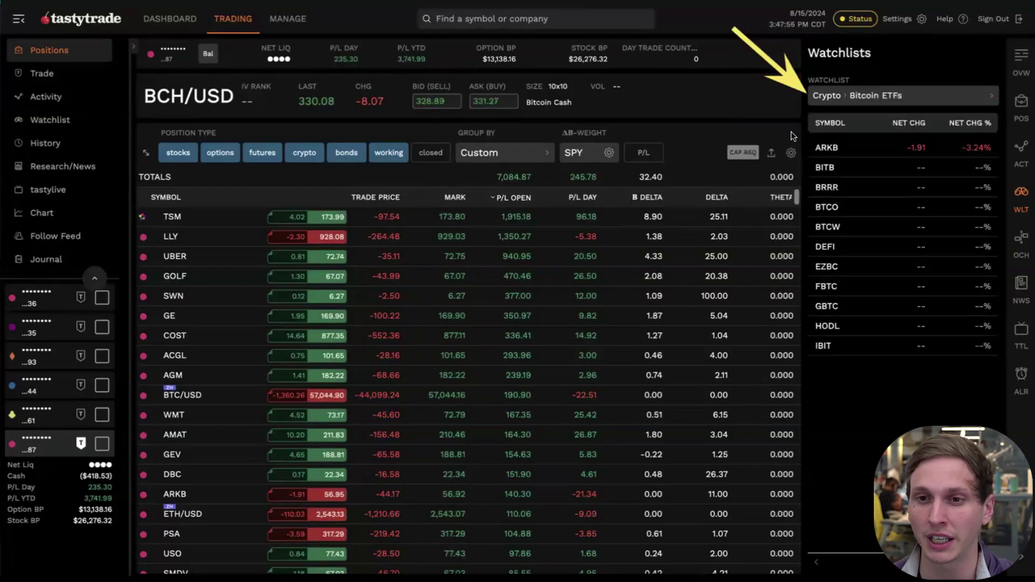
Step: View the Crypto list and the Ethereum ETFs list from the Crypto watchlist group
left_click(875, 101)
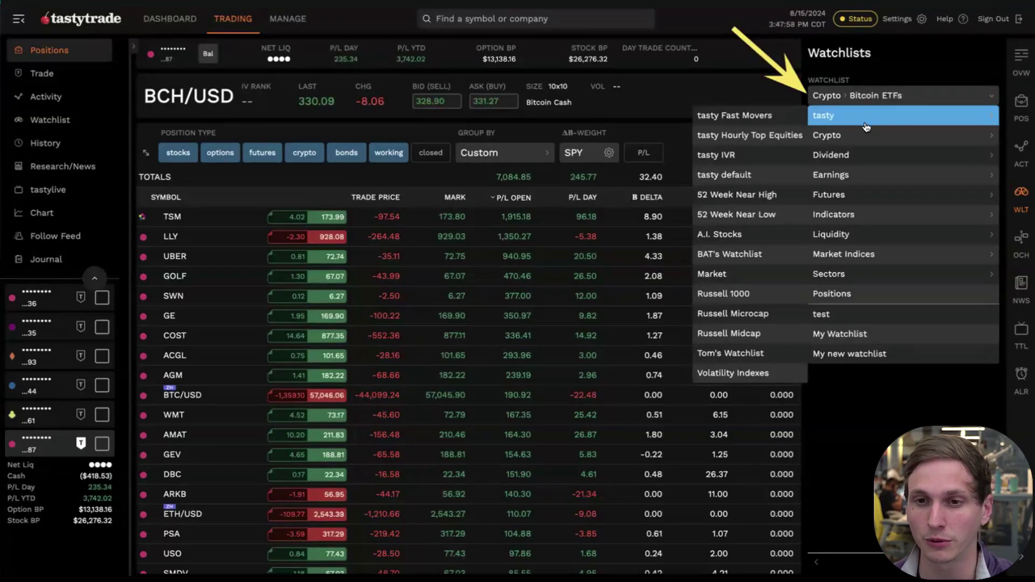
mouse_move(854, 136)
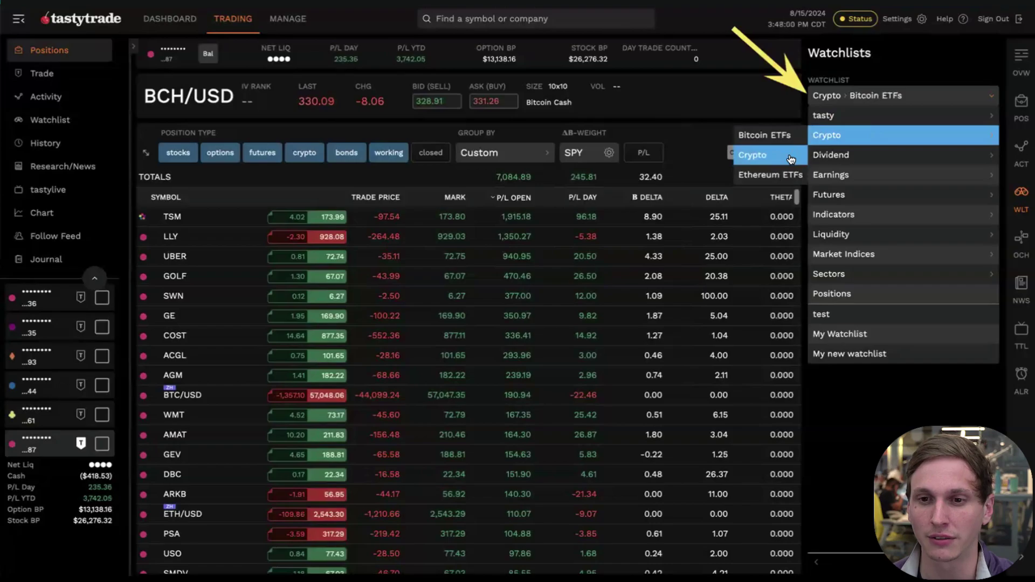
left_click(791, 159)
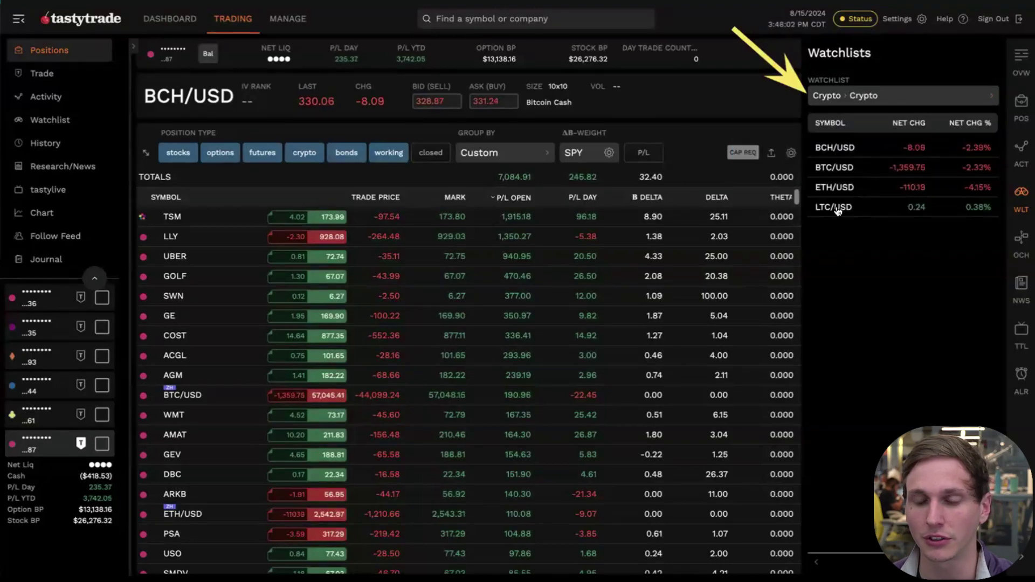
left_click(878, 97)
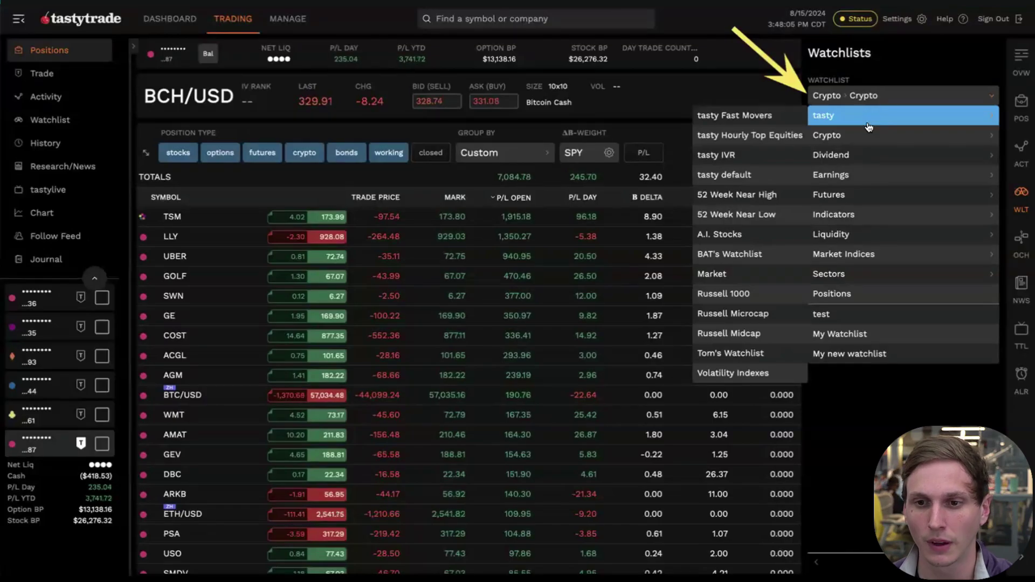
mouse_move(814, 138)
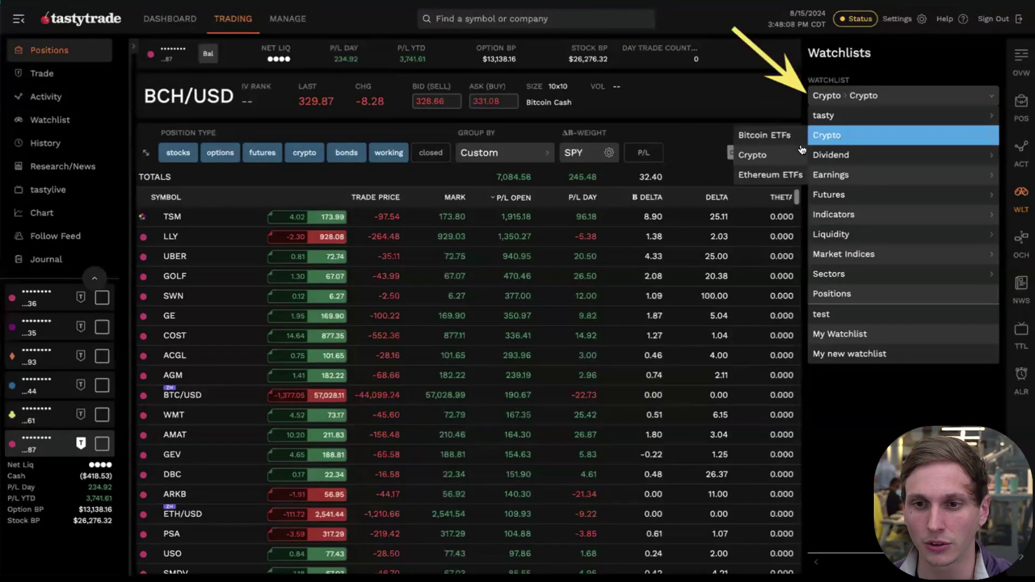
left_click(776, 175)
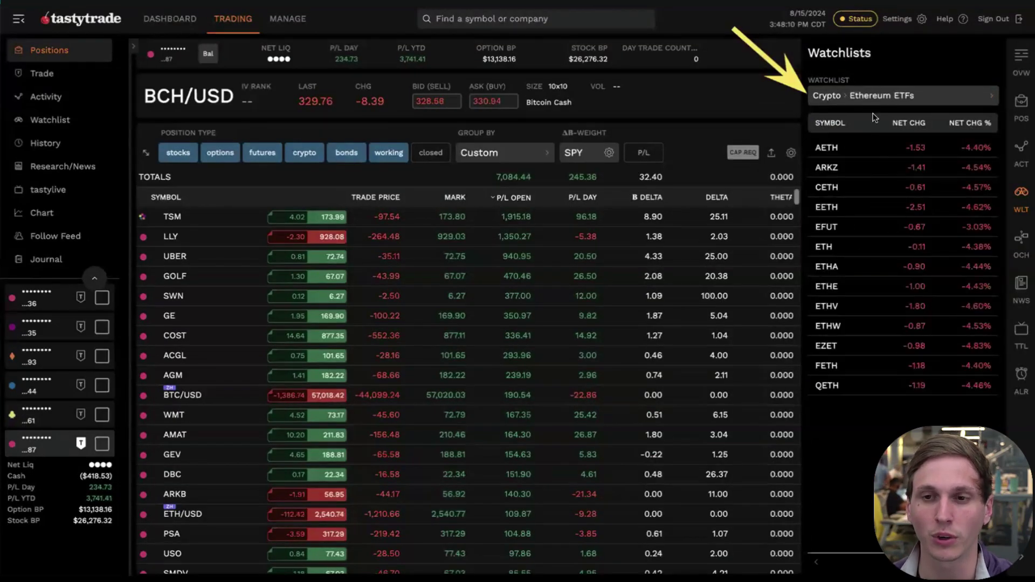
Step: Switch the watchlist back to the Crypto list in the Crypto group
left_click(875, 97)
mouse_move(863, 135)
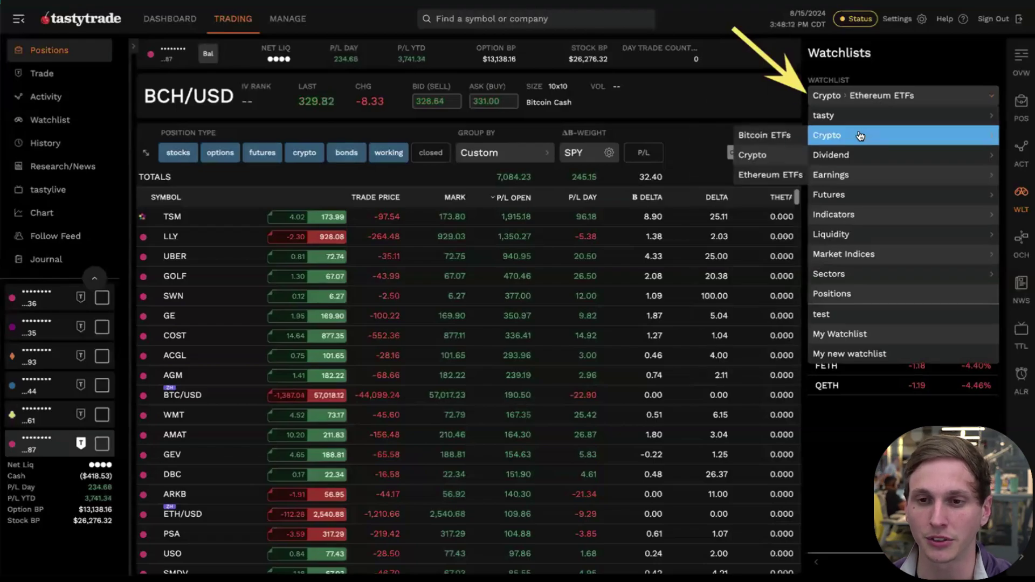
left_click(787, 155)
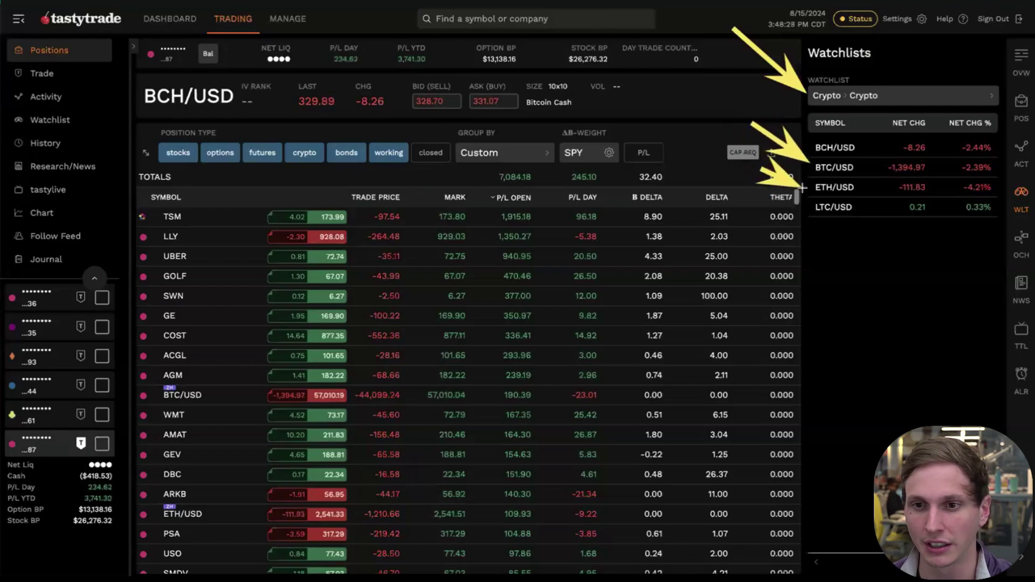
Step: Load the pairs of the Crypto watchlist one after another as the active symbol, ending on LTC/USD
left_click(840, 189)
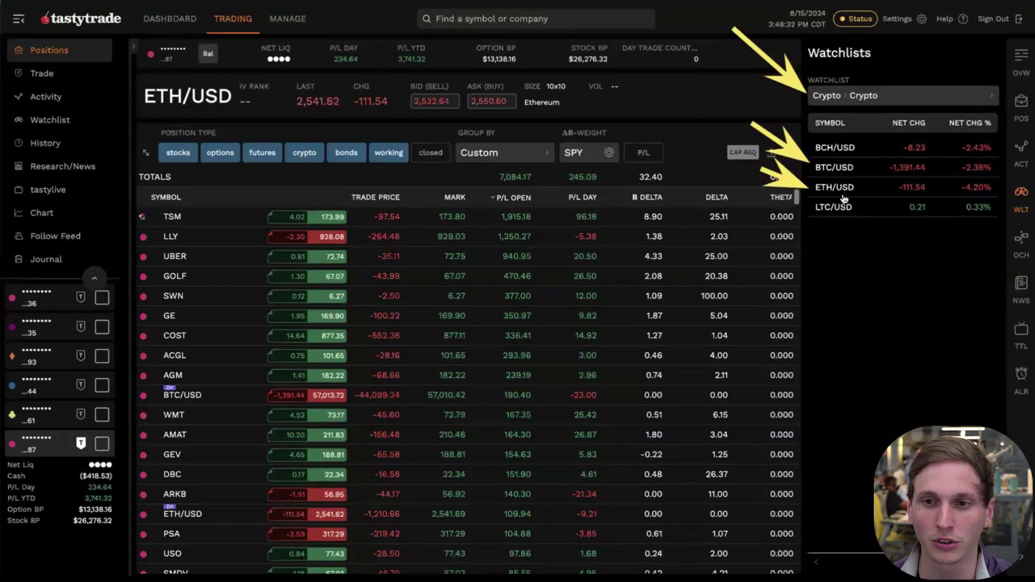
left_click(844, 201)
left_click(836, 149)
left_click(837, 167)
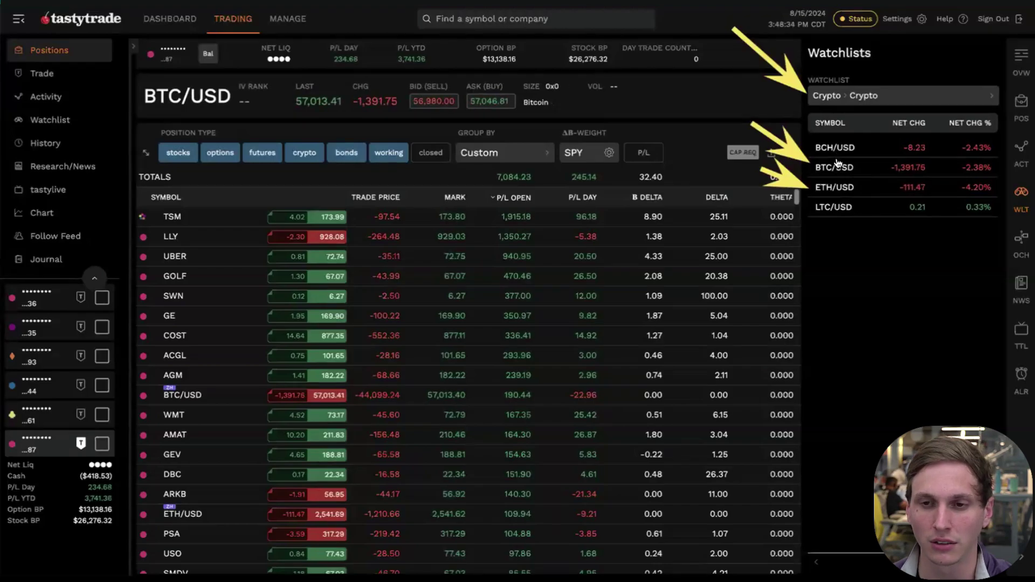
left_click(837, 187)
left_click(835, 204)
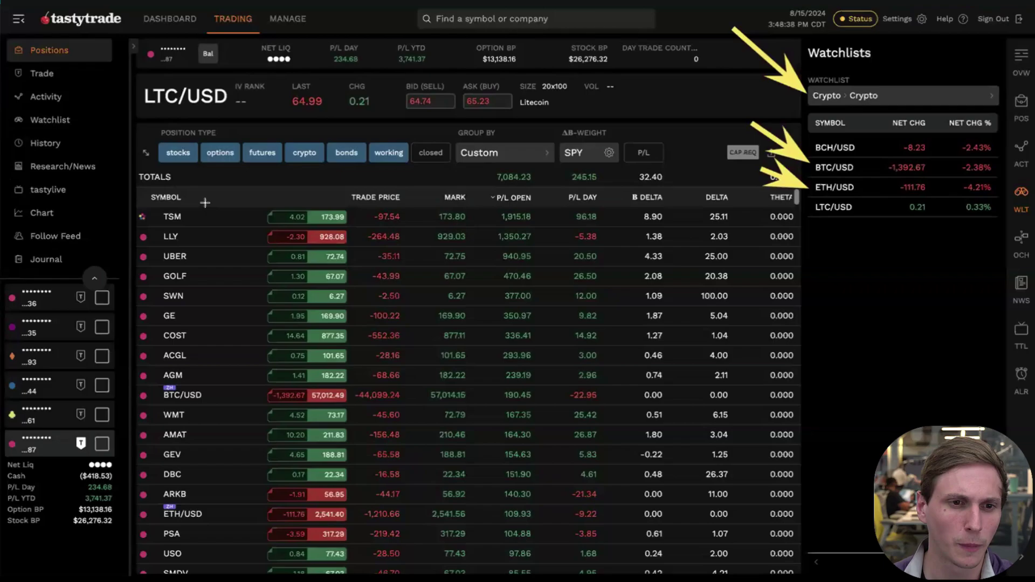
Step: Open the full price chart and switch it to ETH/USD from the Crypto watchlist
left_click(45, 213)
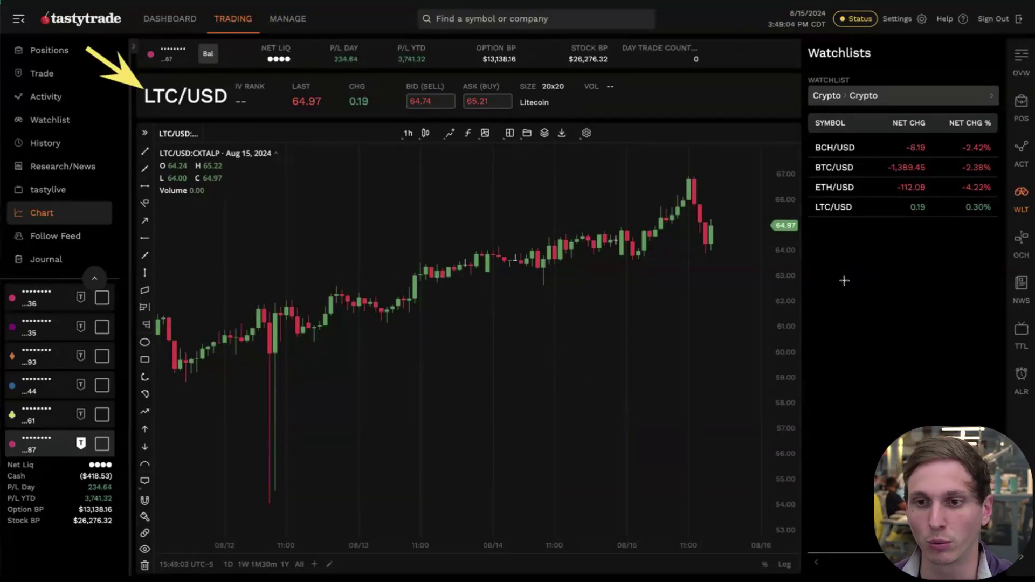
left_click(836, 191)
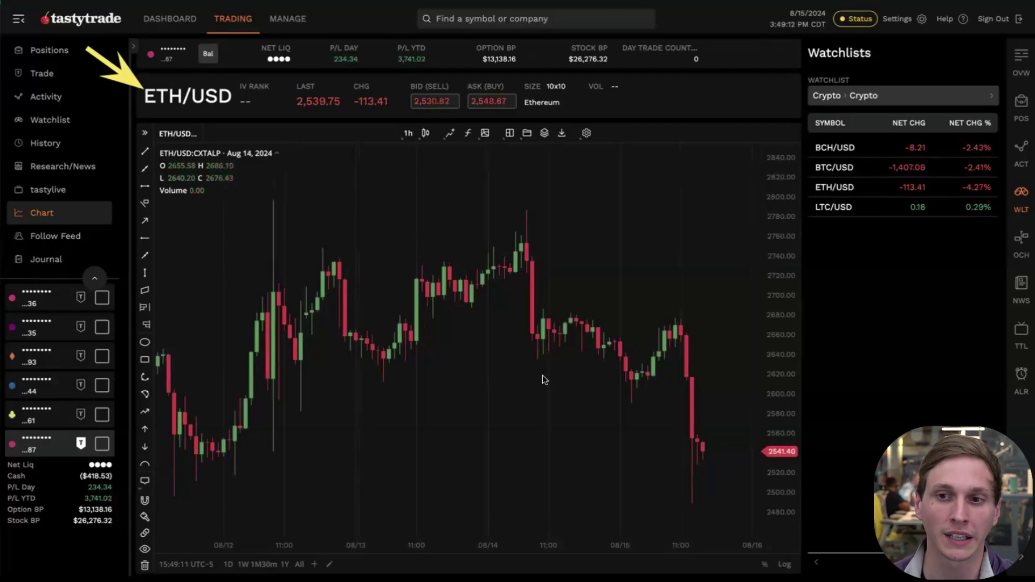
Step: Load BTC/USD from the Crypto watchlist and start a buy order from its ask price
left_click(835, 169)
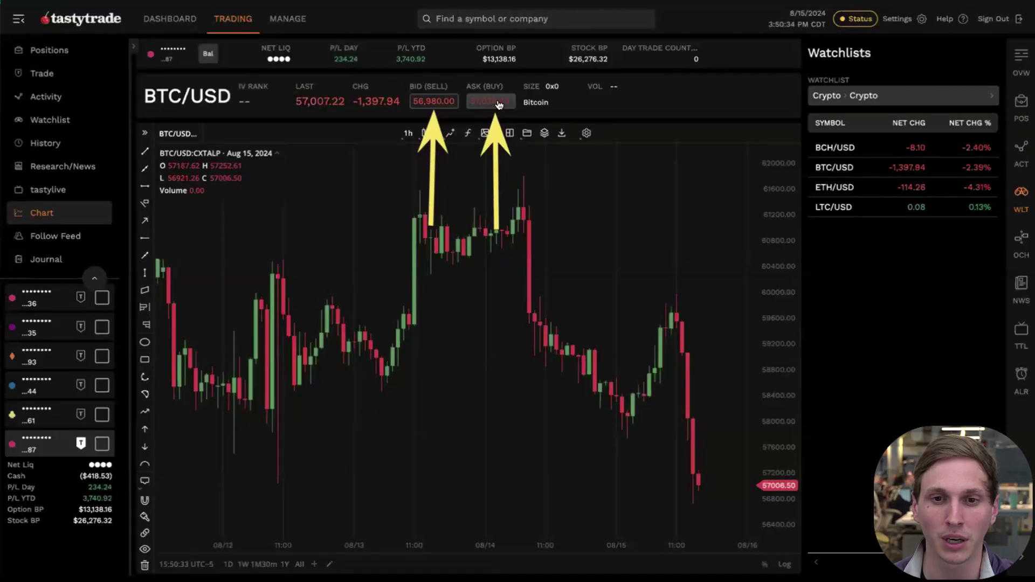
left_click(499, 102)
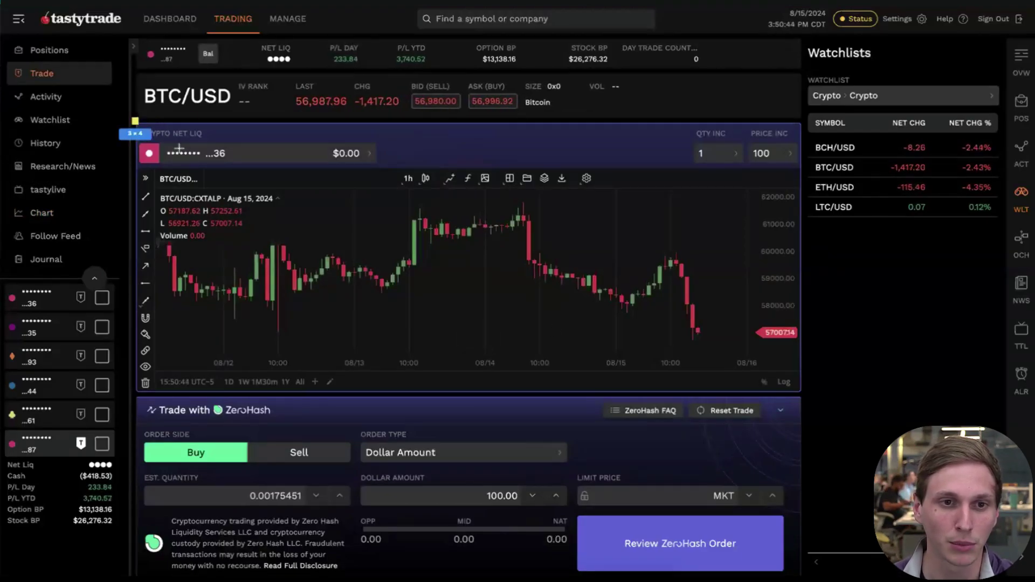
left_click_drag(132, 118, 800, 574)
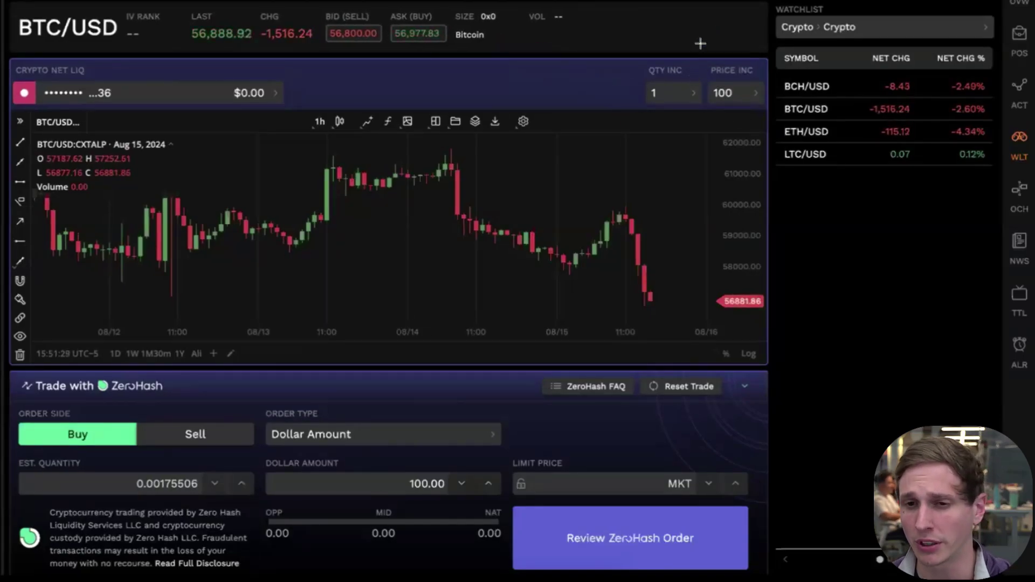
Step: Alternate the order ticket between ETH/USD and BTC/USD in the Crypto watchlist, ending on BTC/USD
left_click(806, 132)
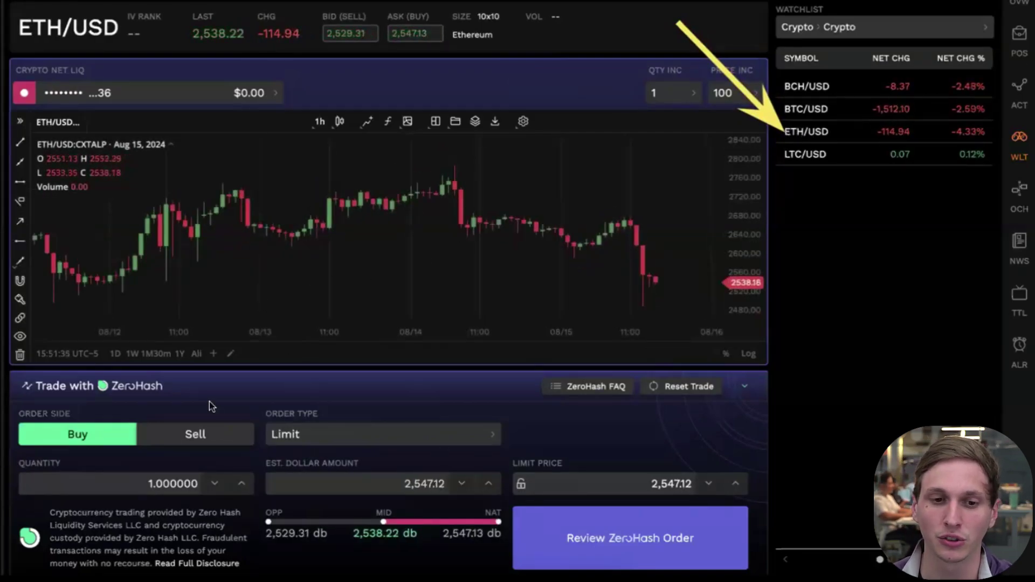
left_click(798, 111)
left_click(810, 128)
left_click(808, 113)
left_click(809, 125)
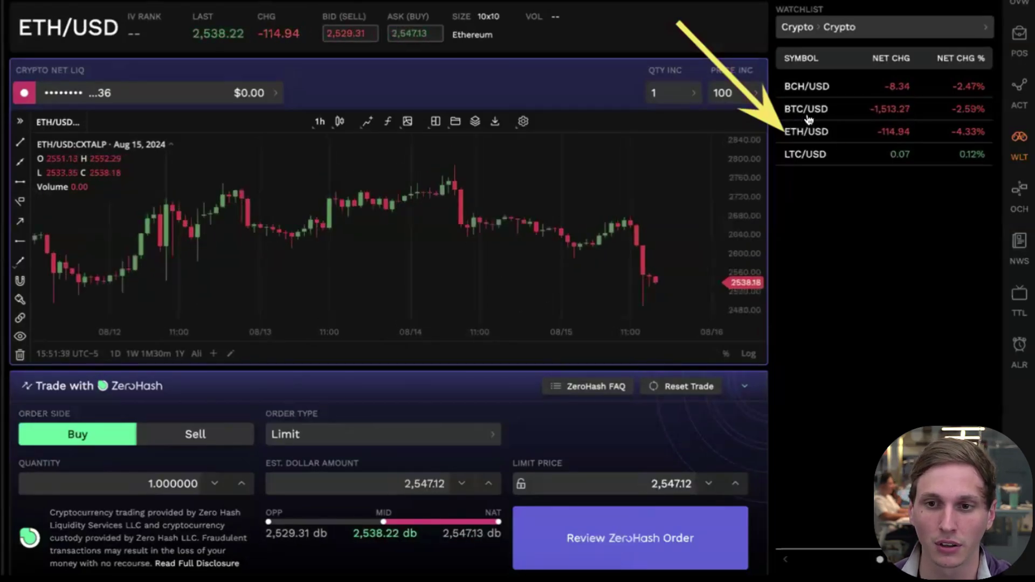
left_click(807, 112)
left_click(807, 128)
left_click(807, 114)
left_click(809, 125)
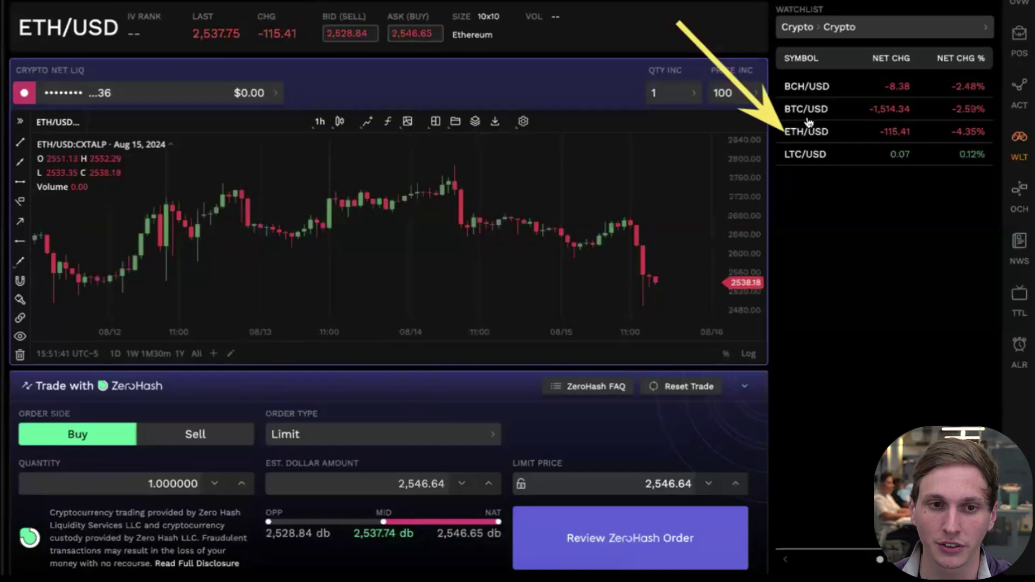
left_click(807, 112)
left_click(808, 128)
left_click(807, 111)
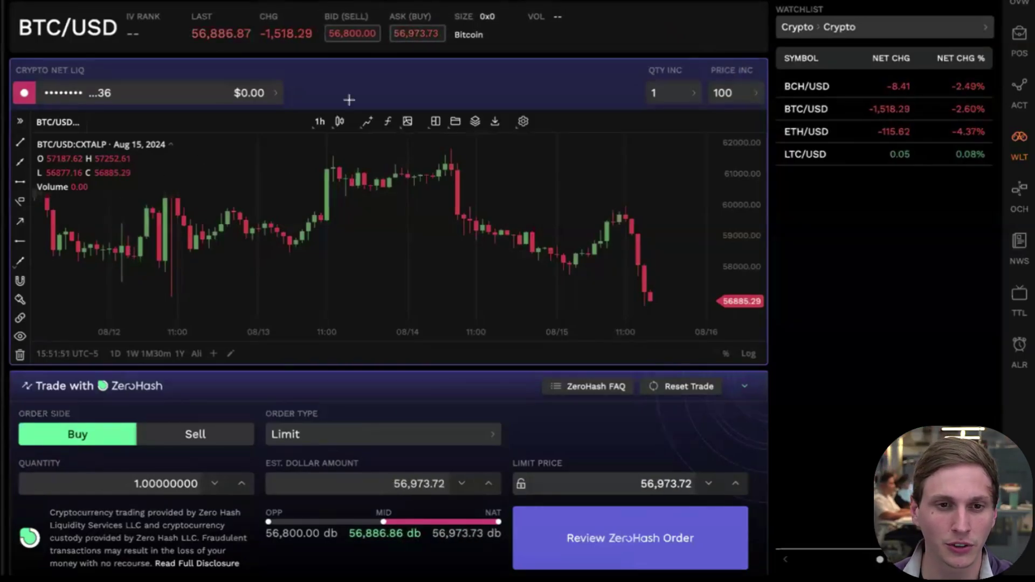
Step: Assign the BTC/USD buy order to the account that holds crypto and set its order type to Market
left_click(273, 95)
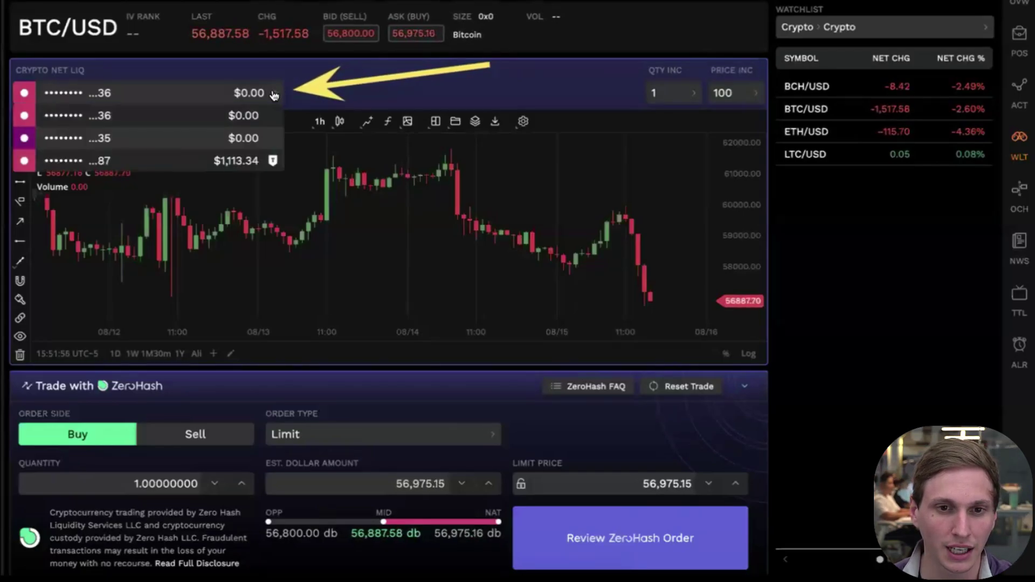
left_click(244, 162)
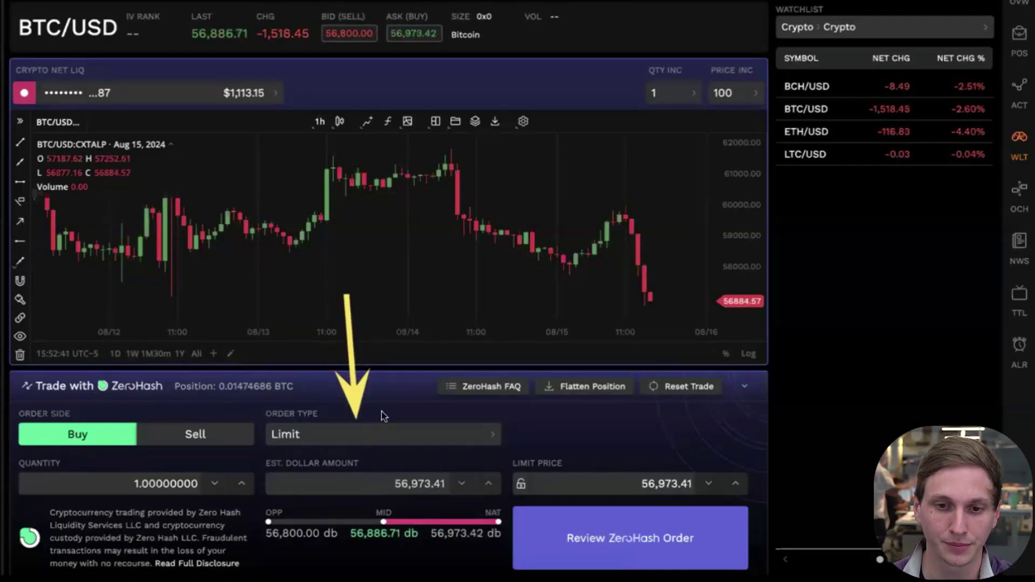
left_click(388, 434)
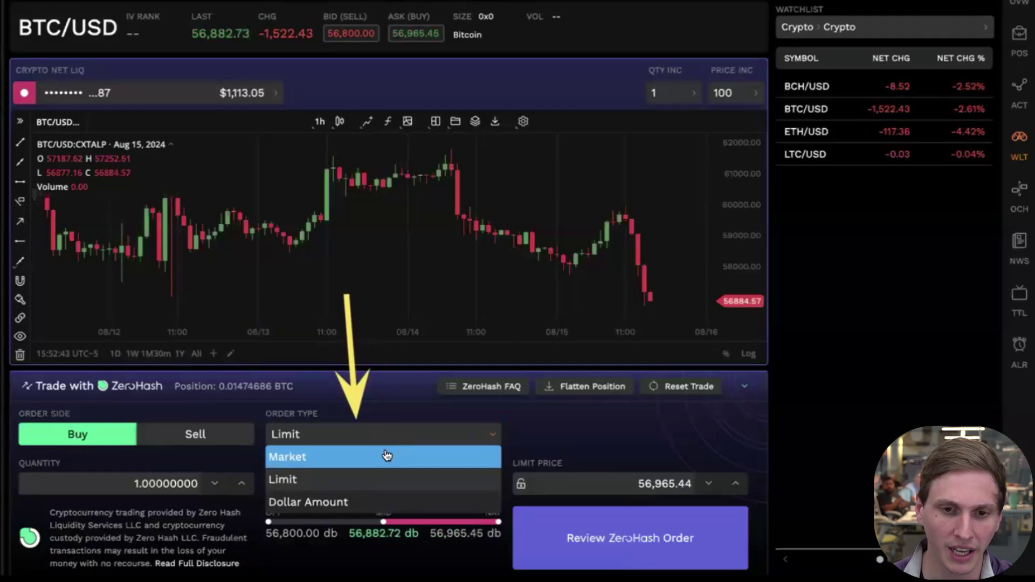
left_click(386, 456)
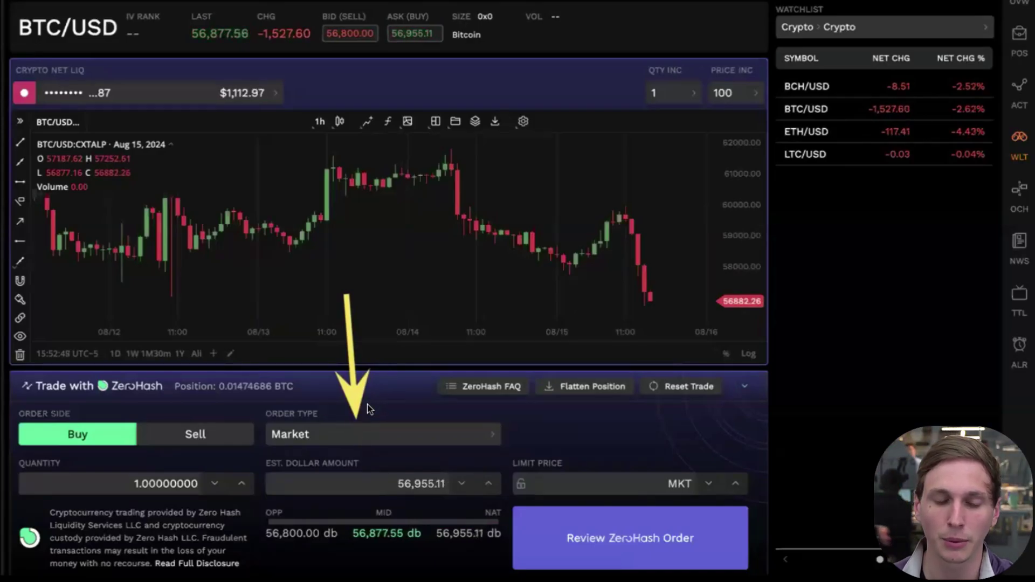
Step: Set the BTC/USD market buy order's quantity to 0.001, then review it and submit it to Zero Hash
left_click(183, 483)
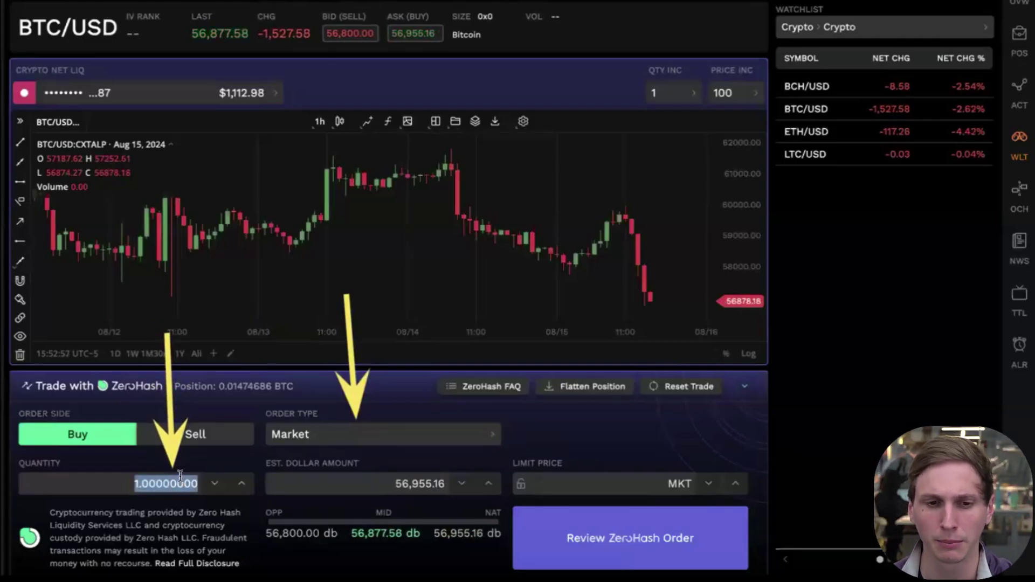
key("BackSpace")
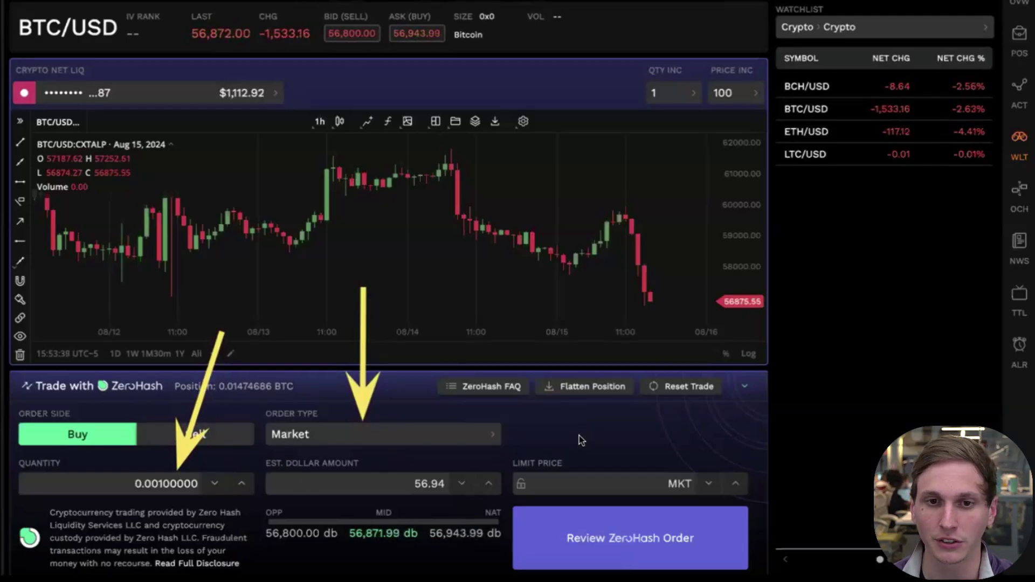
left_click(608, 532)
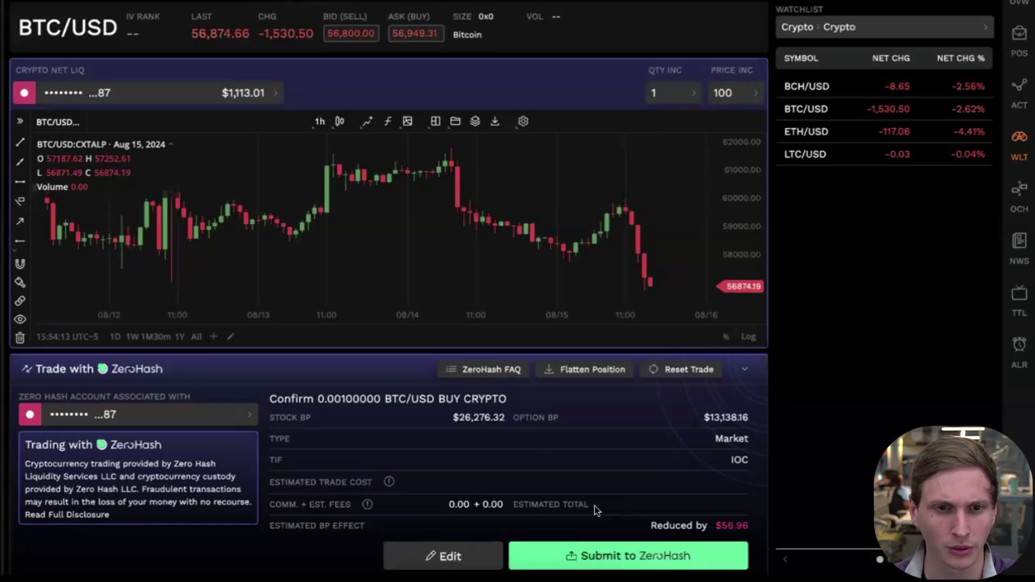
left_click(594, 552)
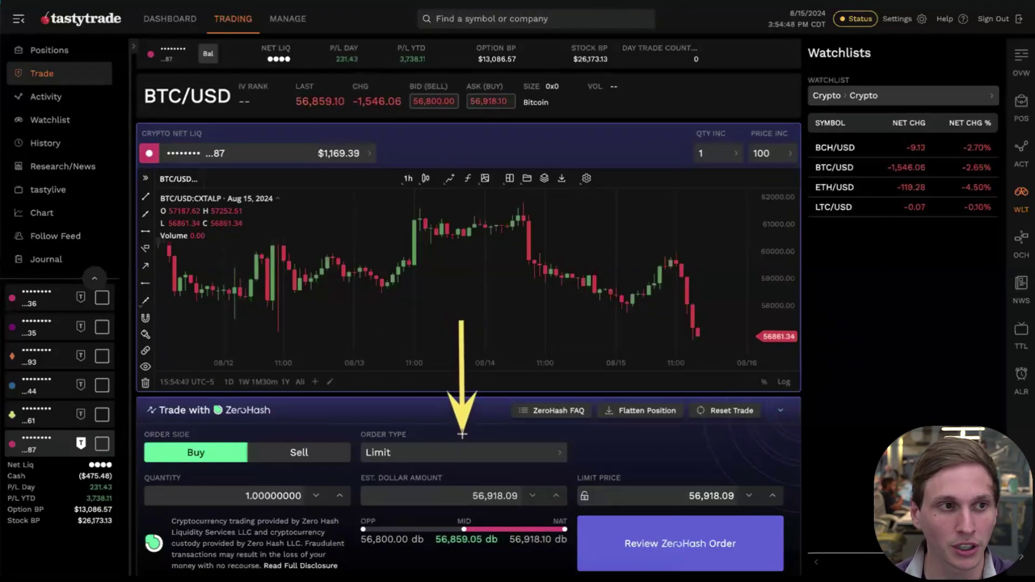
Step: Set up a BTC/USD buy order with order type Limit and a quantity of 0.001
left_click(504, 451)
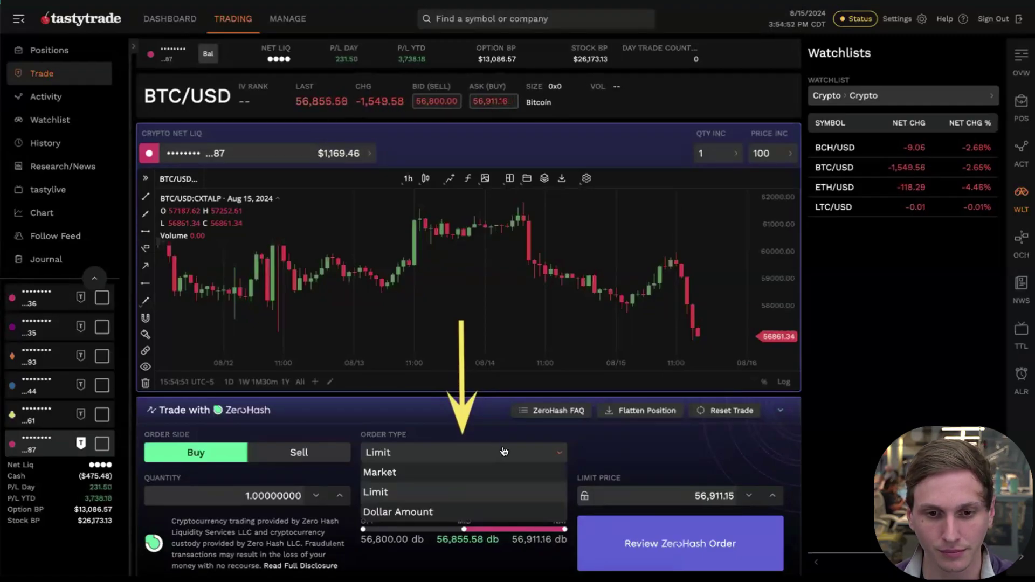
left_click(478, 491)
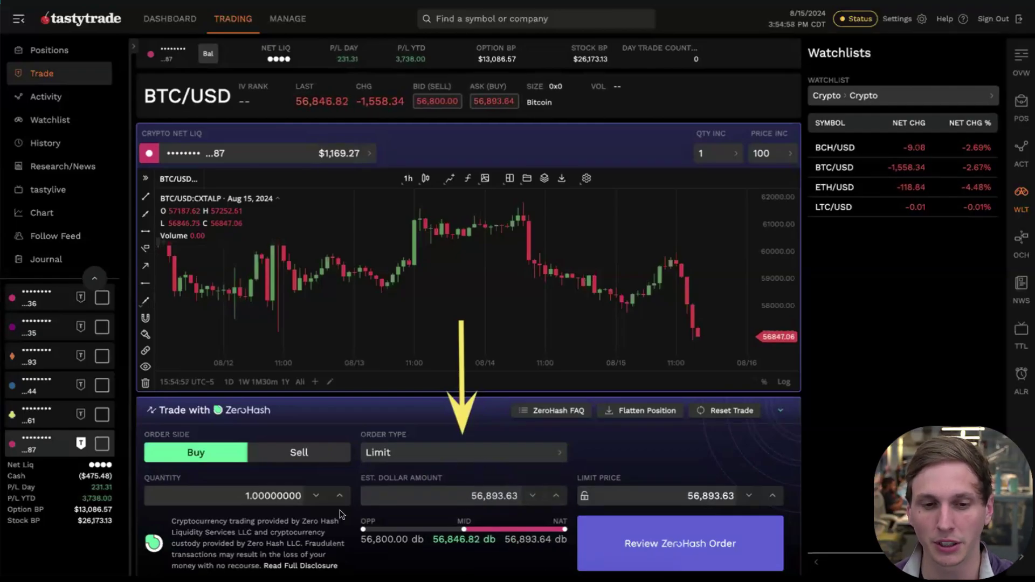
double_click(290, 494)
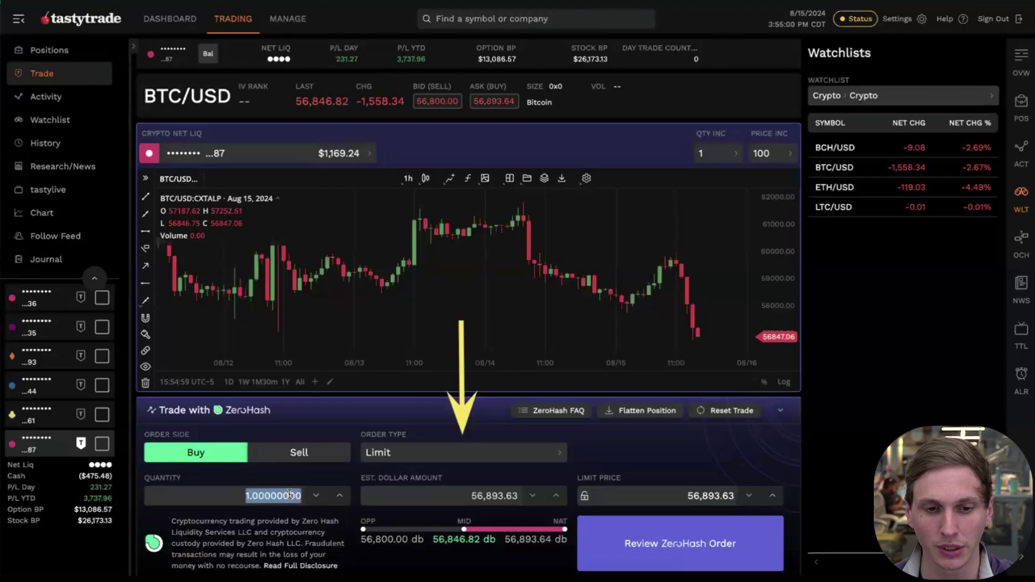
type("0.00")
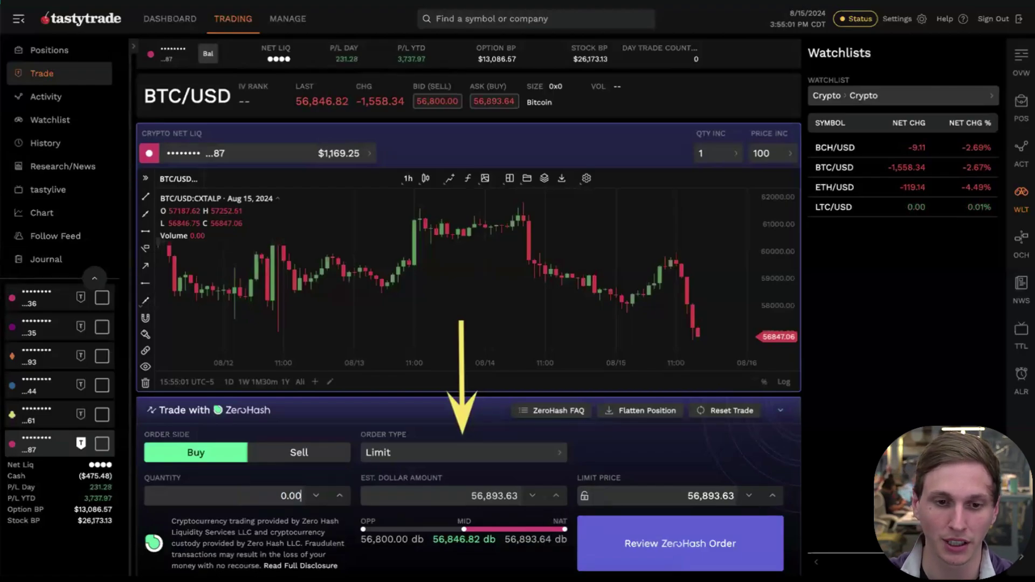
type("100000")
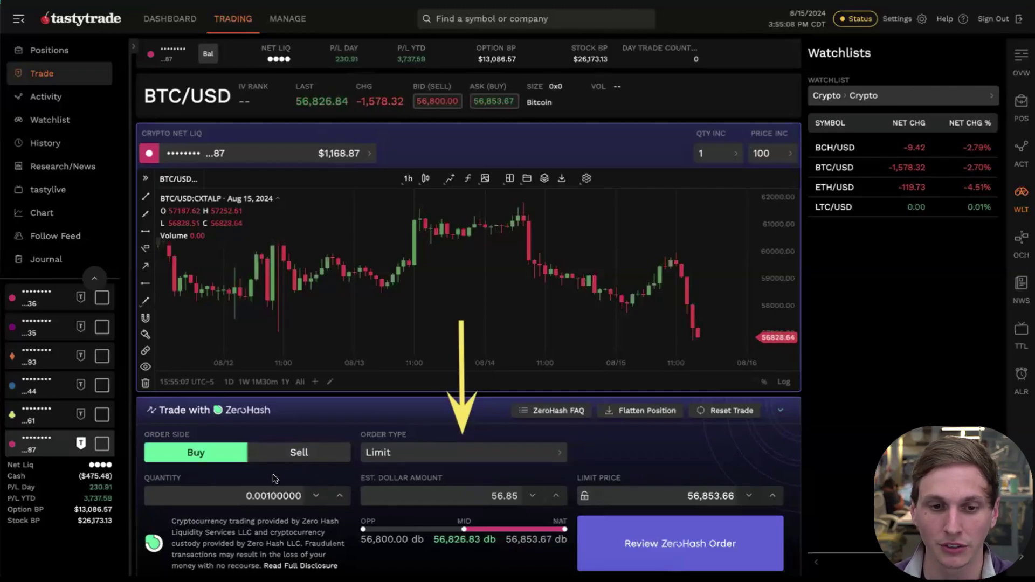
Step: Set the limit price of the BTC/USD buy order to 56,000
left_click(690, 496)
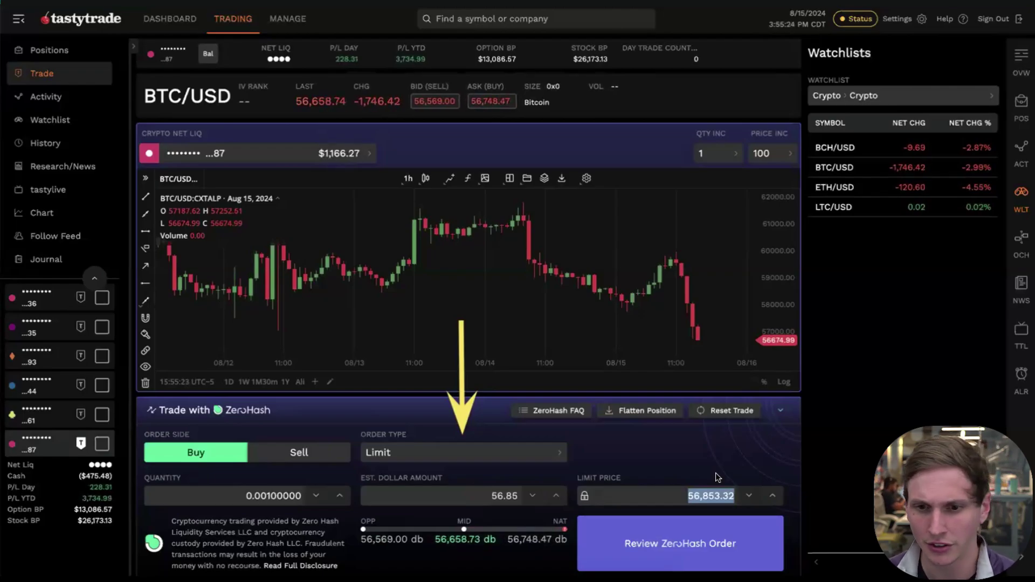
key("BackSpace")
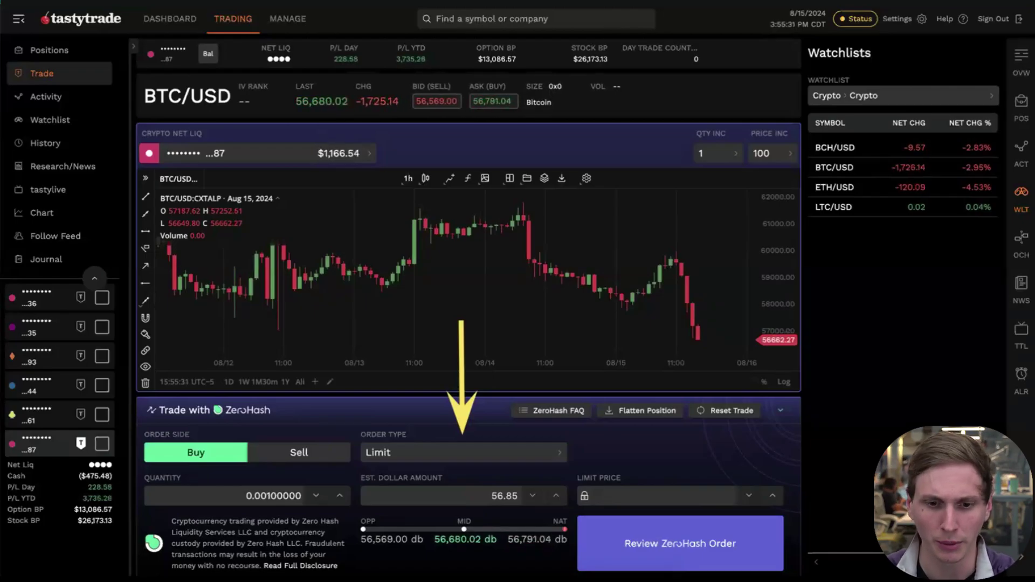
type("56000")
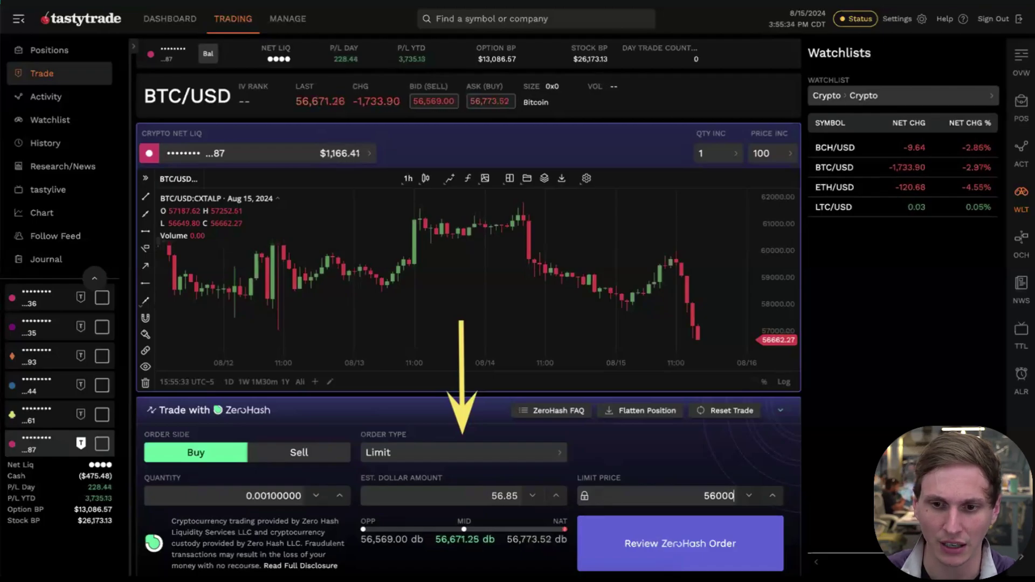
left_click(708, 479)
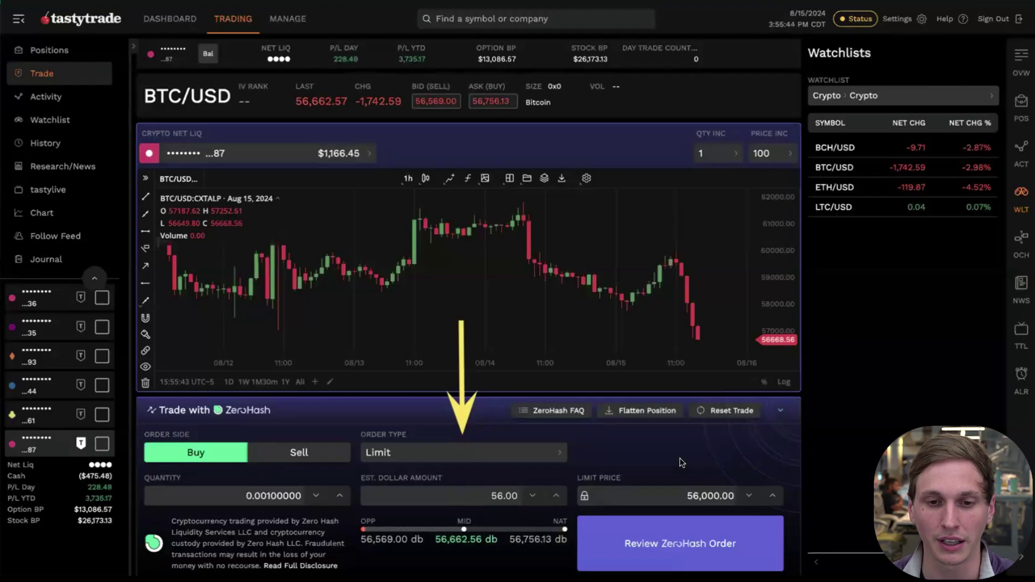
Step: Review the BTC/USD limit buy order, submit it to Zero Hash and dismiss its order notification
left_click(669, 541)
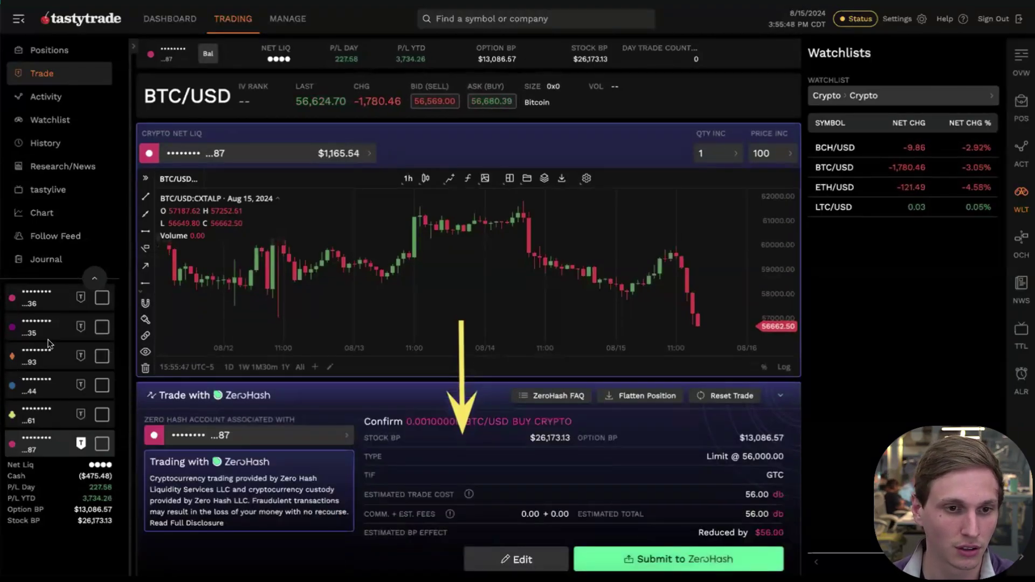
left_click(645, 552)
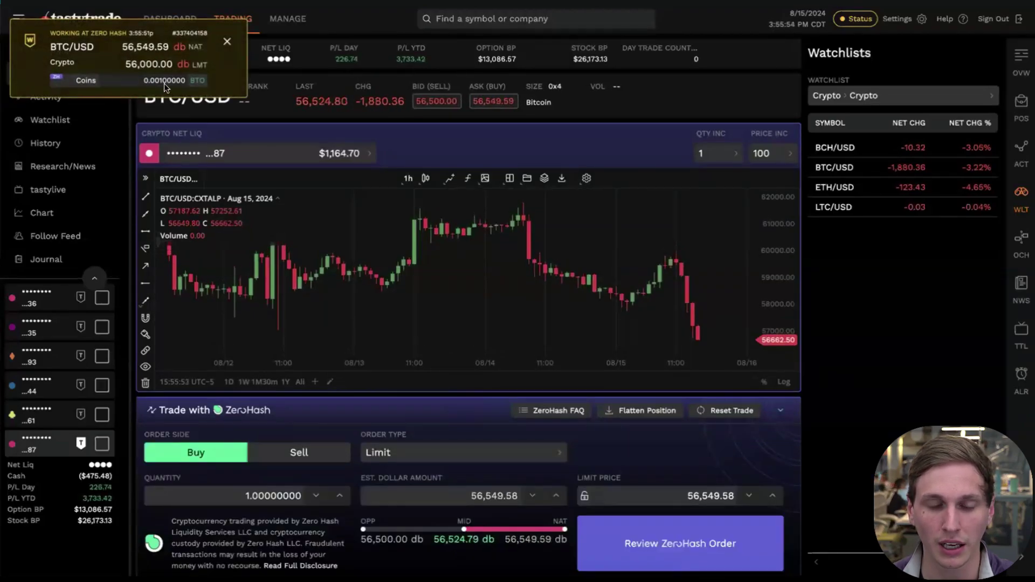
left_click(227, 42)
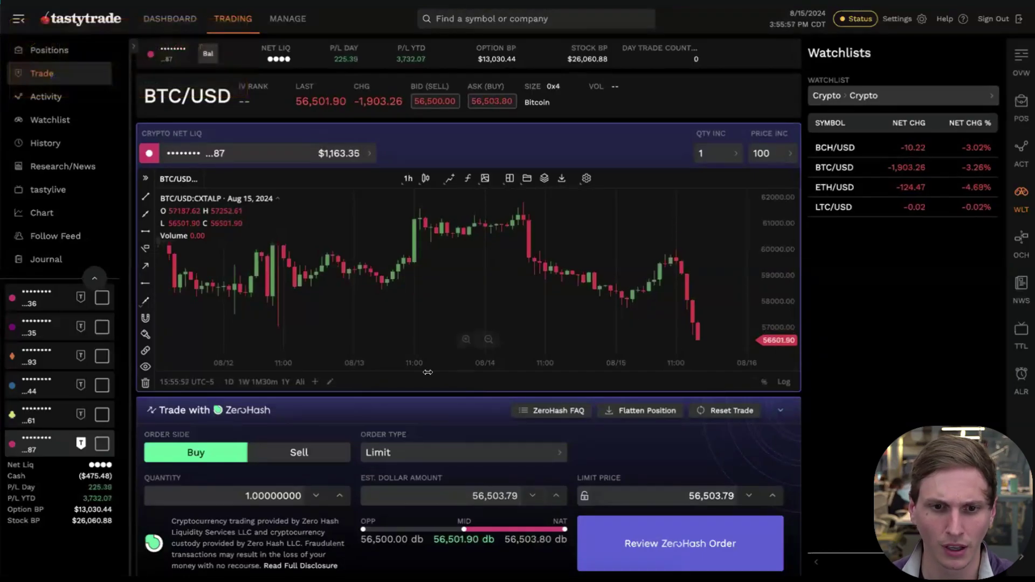
Step: Change the BTC/USD order type to Dollar Amount and try amounts of 200 and 5 dollars
left_click(458, 461)
left_click(462, 511)
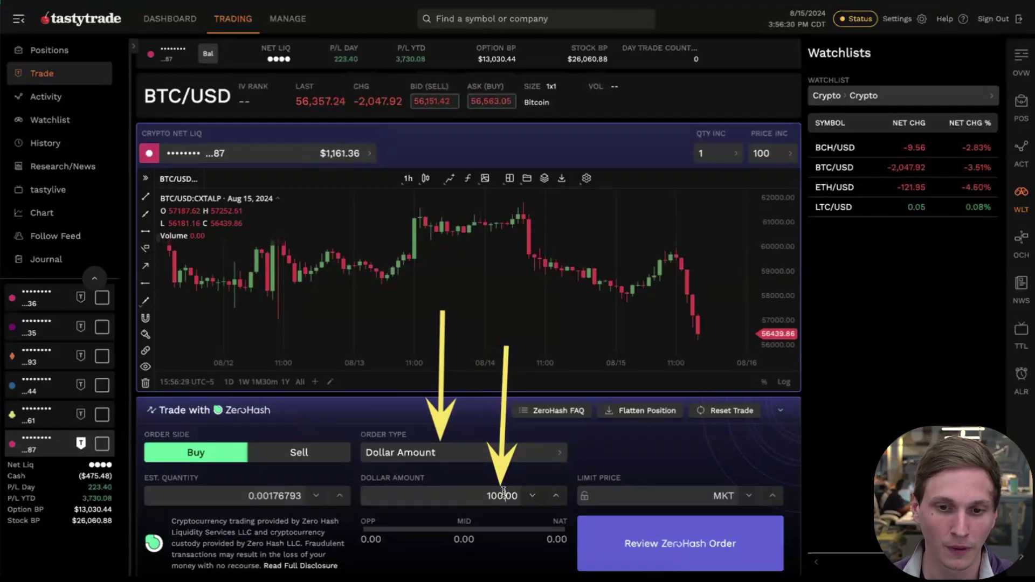
left_click(504, 494)
type("200.00")
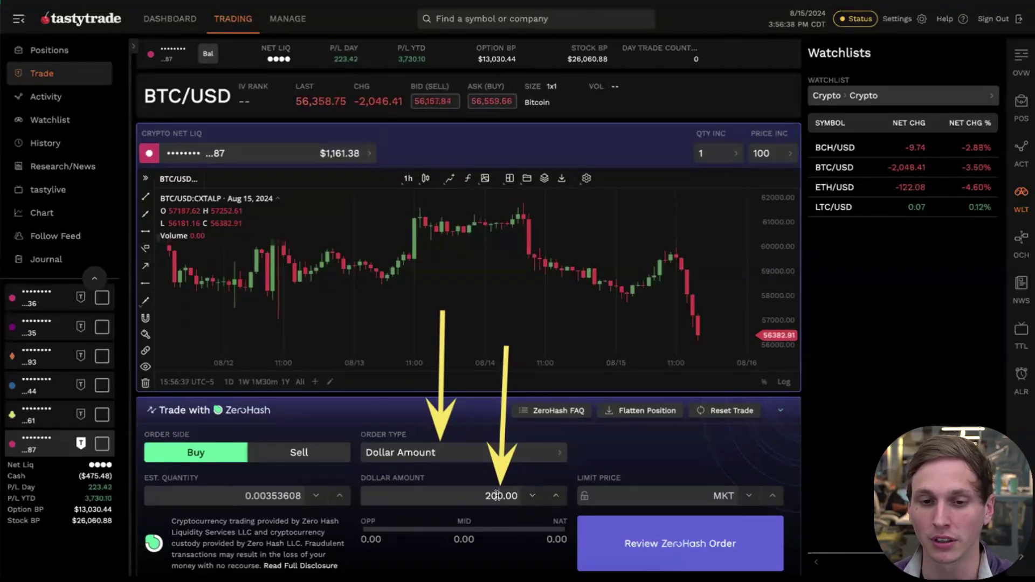
type("5")
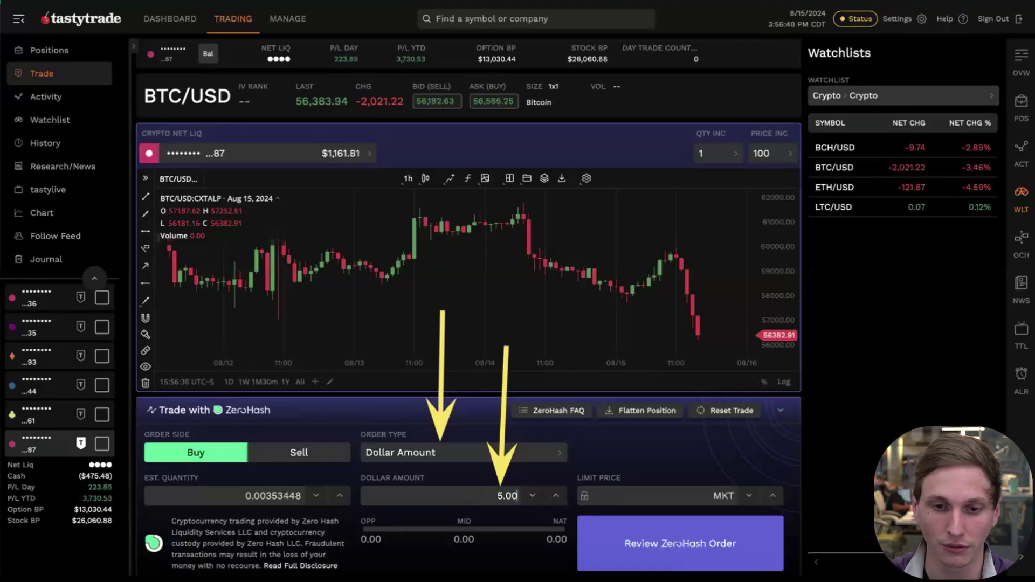
double_click(512, 495)
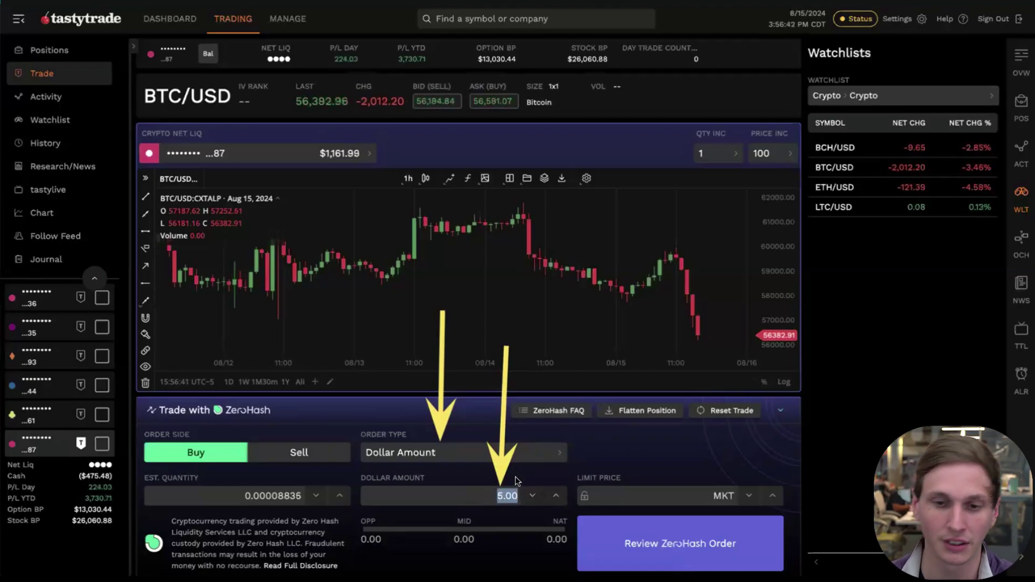
type("1000000000")
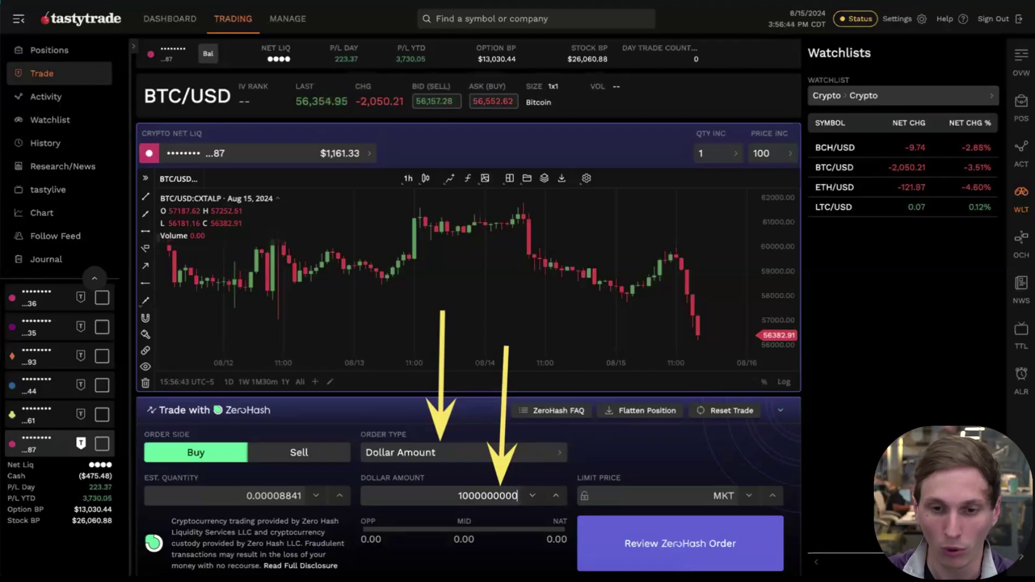
key("BackSpace")
key("BackSpace")
key("BackSpace")
key("BackSpace")
key("BackSpace")
key("BackSpace")
key("BackSpace")
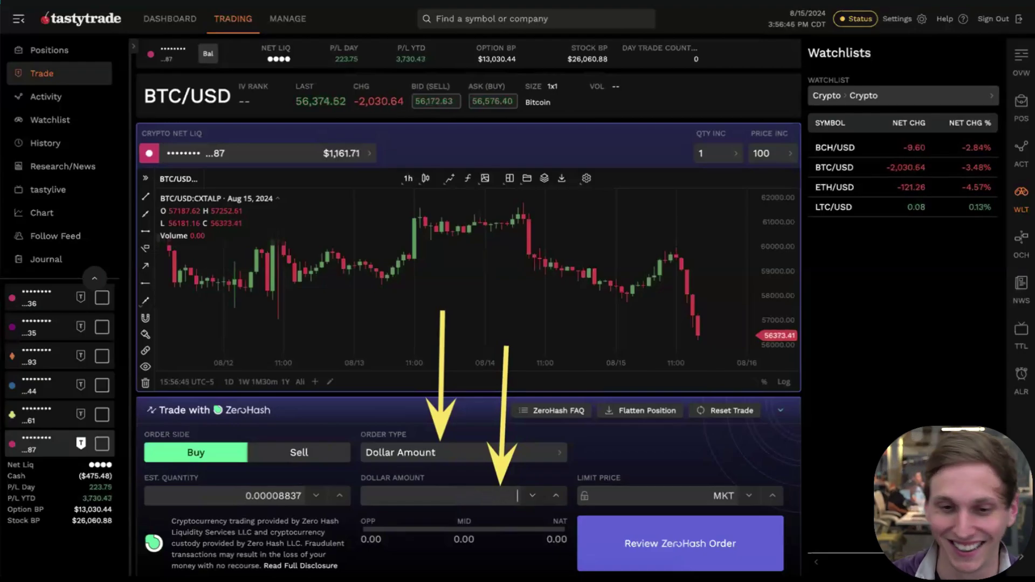
Step: Enter a dollar amount of 100, change it to 50, and submit the BTC/USD buy order to Zero Hash
type("100.00")
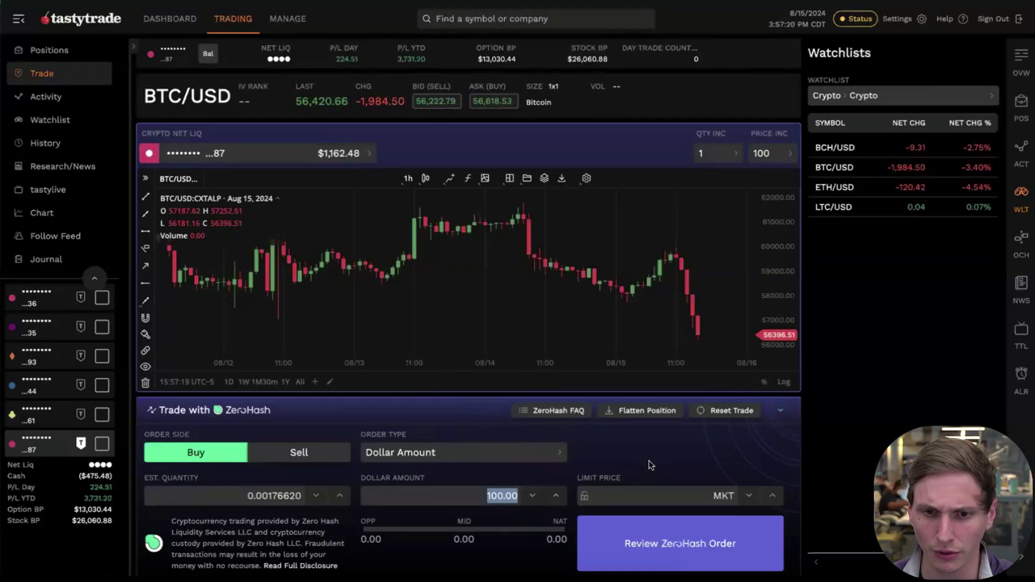
left_click(664, 545)
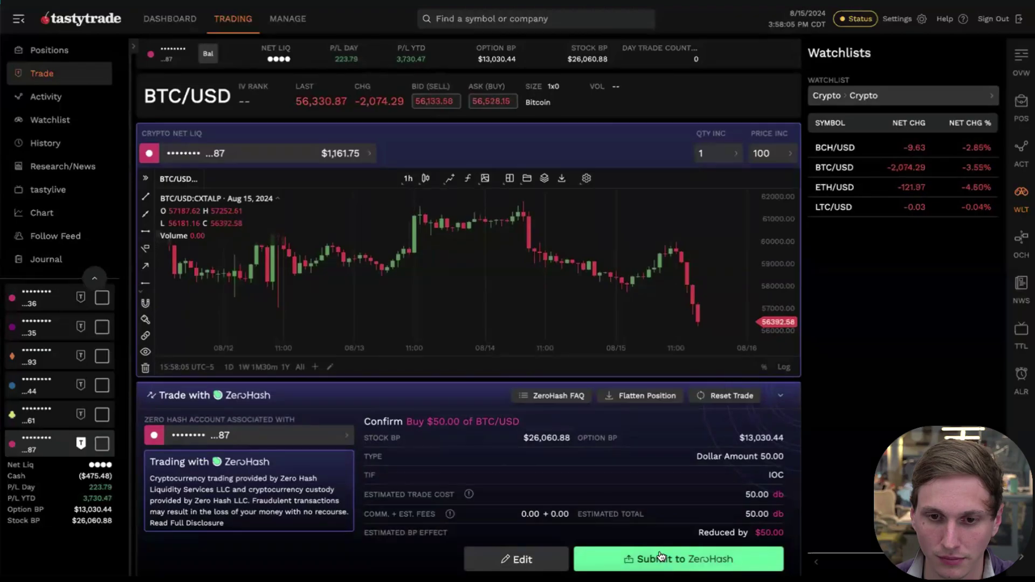
left_click(658, 555)
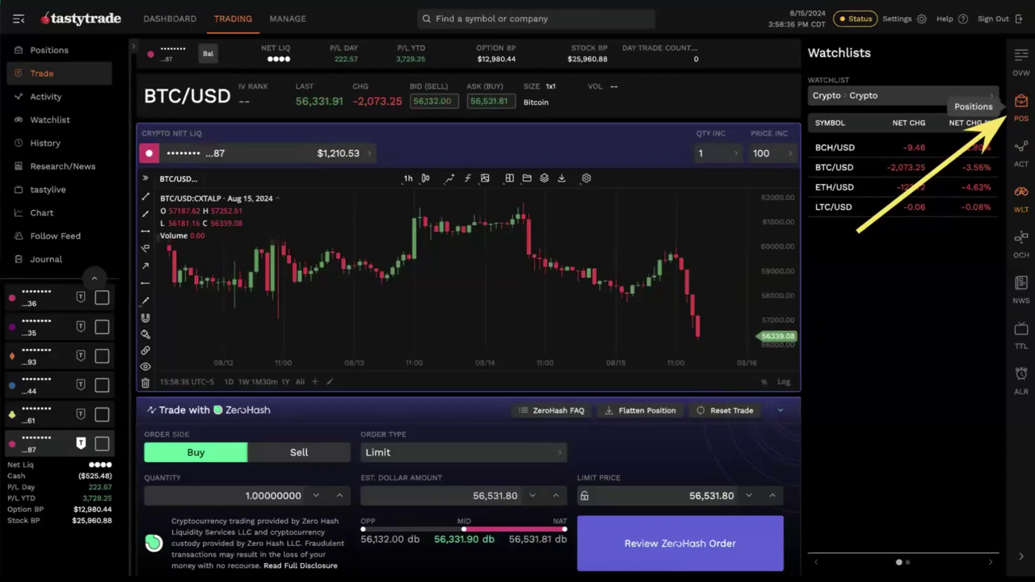
Step: Show the BTC/USD positions, examine today's working, filled and canceled order activity, and select the Coins position
left_click(1021, 102)
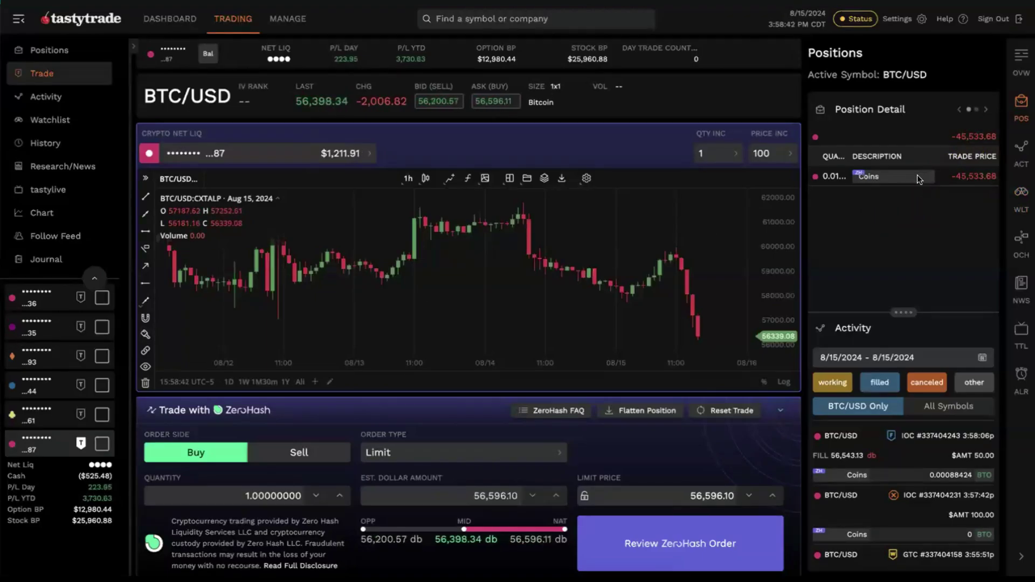
scroll(875, 494, "down", 2)
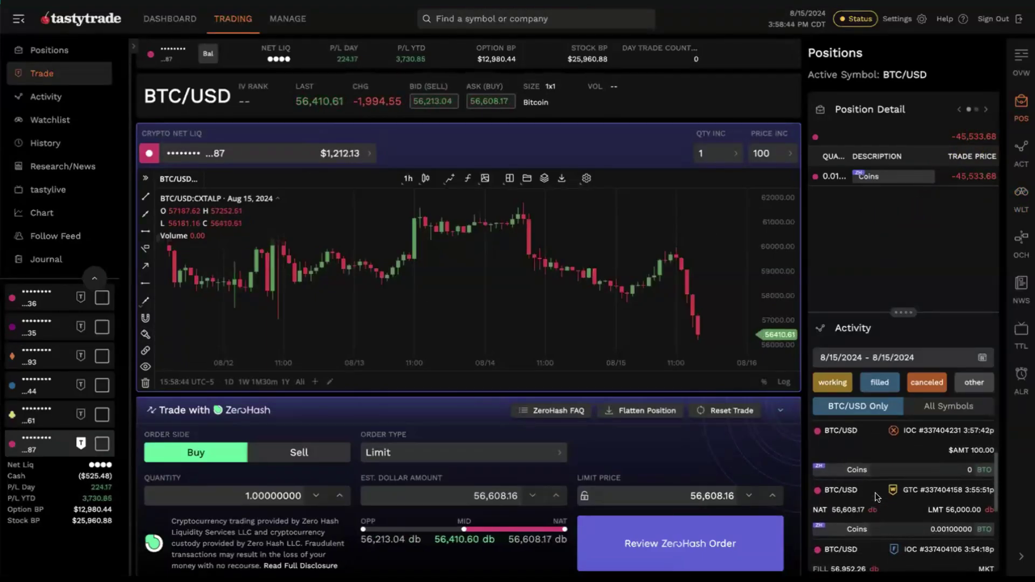
scroll(875, 493, "down", 2)
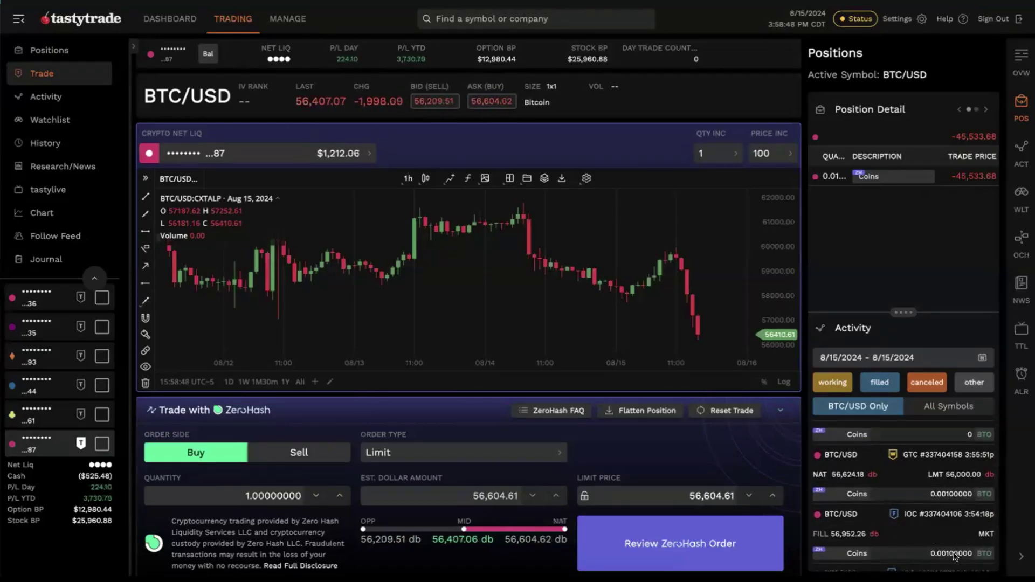
scroll(922, 533, "up", 2)
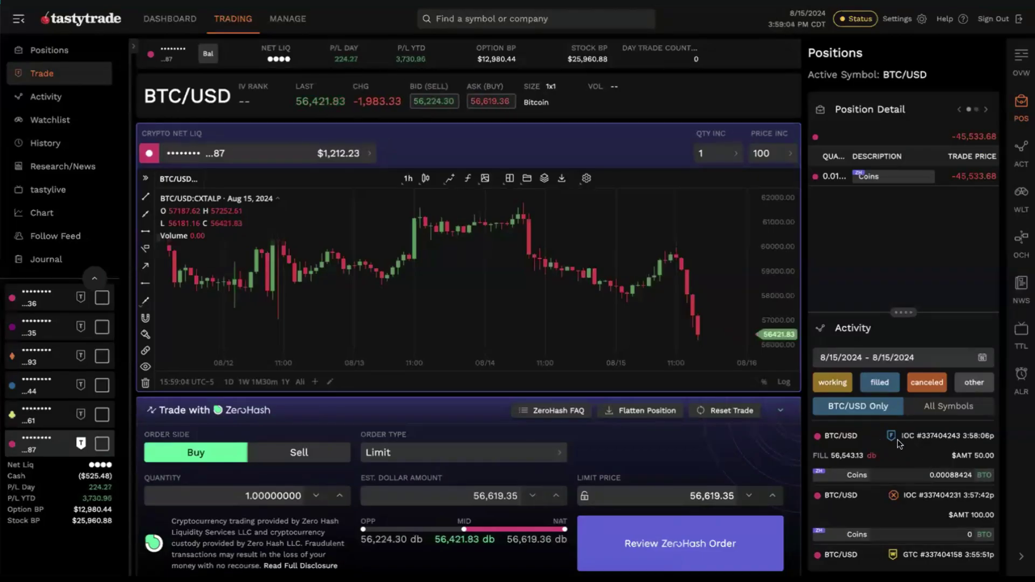
left_click(884, 178)
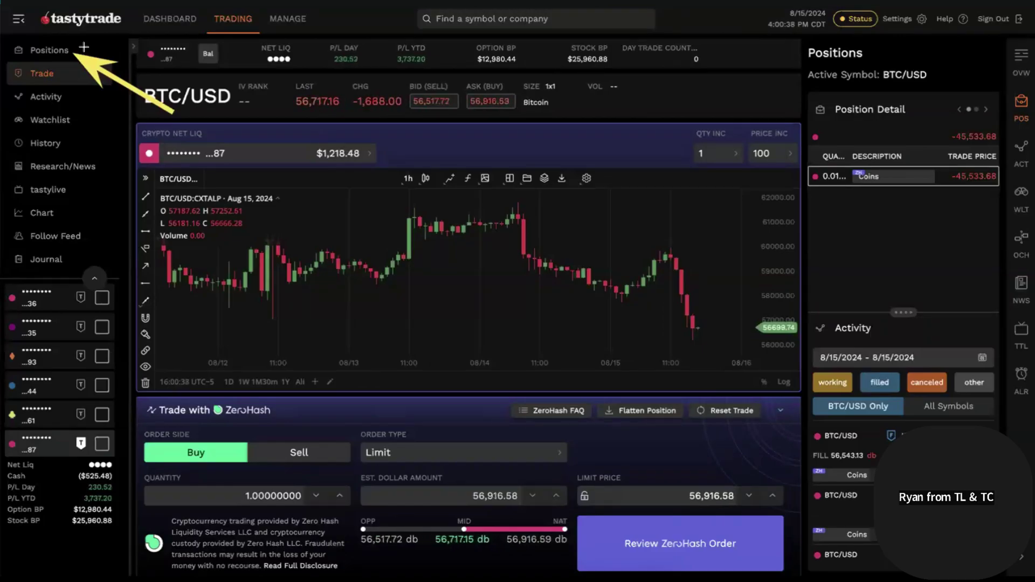
Step: Search the symbols for "bitcoin" and load the Bitcoin Futures symbol /BTC
left_click(486, 20)
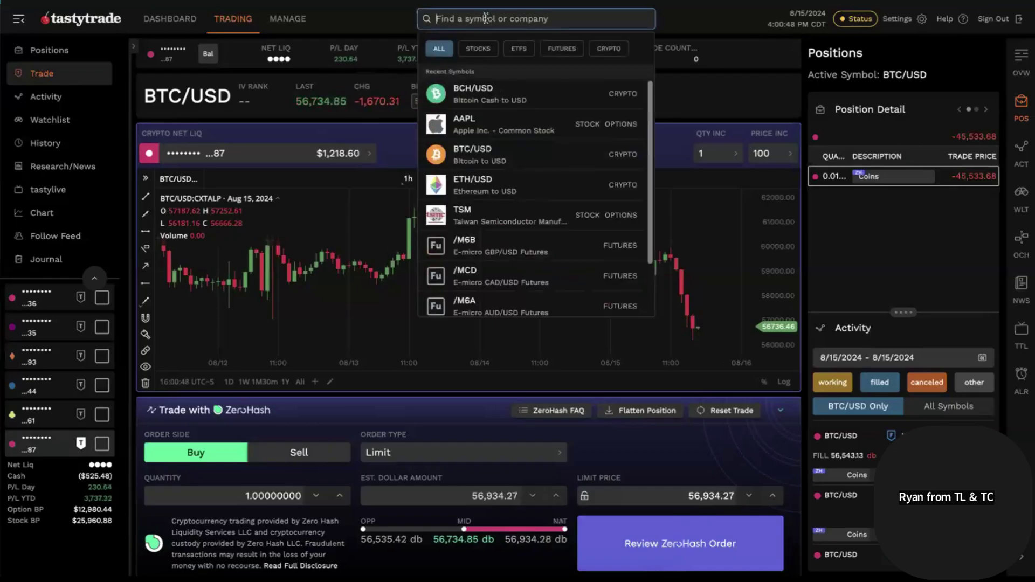
type("bitcoin")
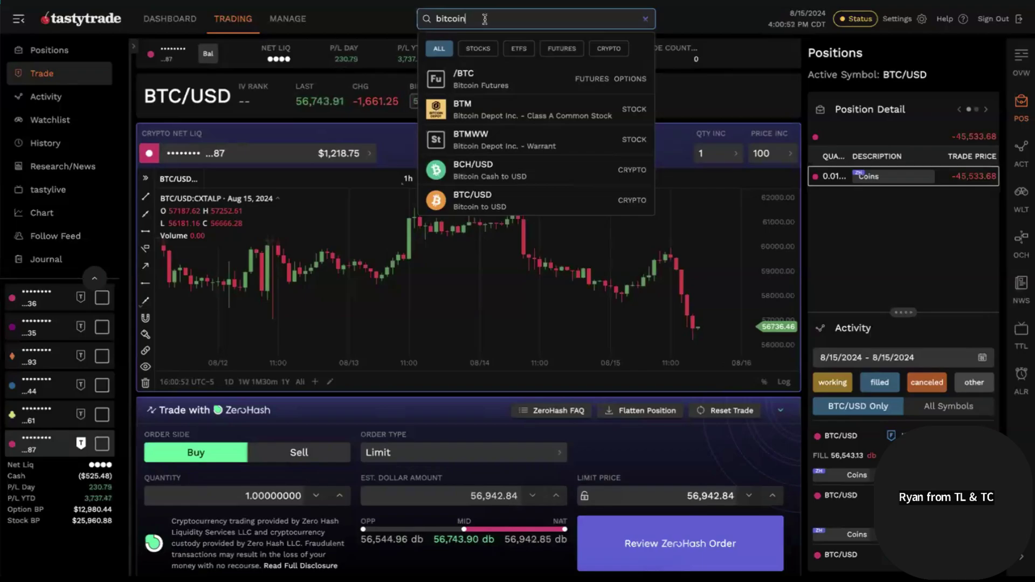
left_click(528, 78)
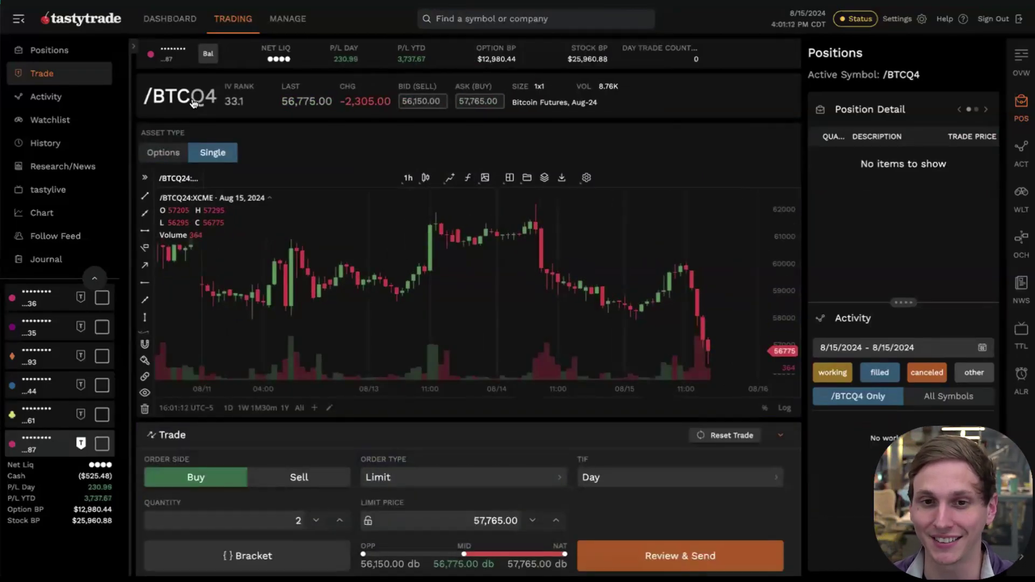
Step: Switch the order side on the /BTCQ4 futures ticket to Sell and back to Buy
left_click(529, 20)
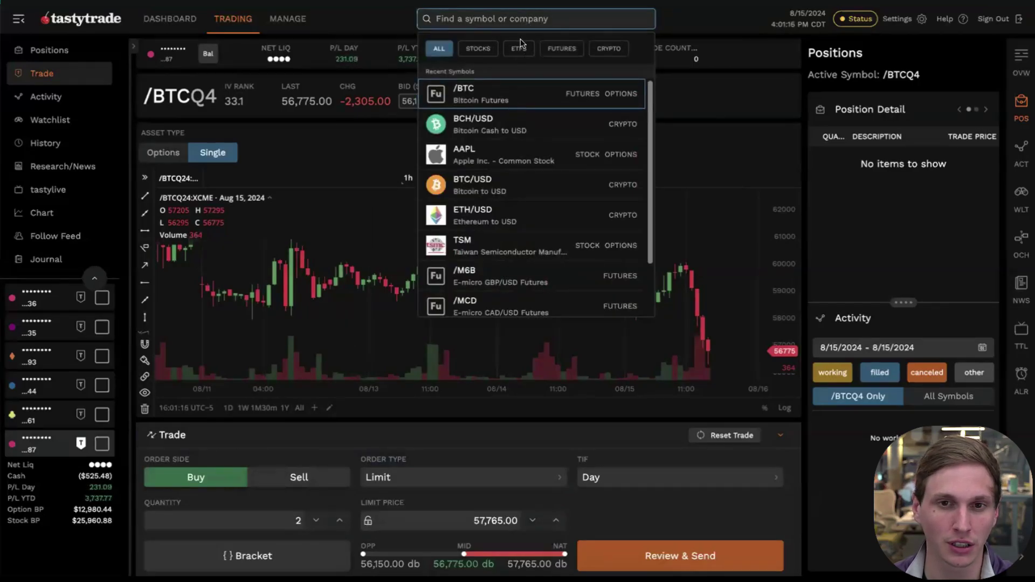
left_click(311, 477)
left_click(213, 478)
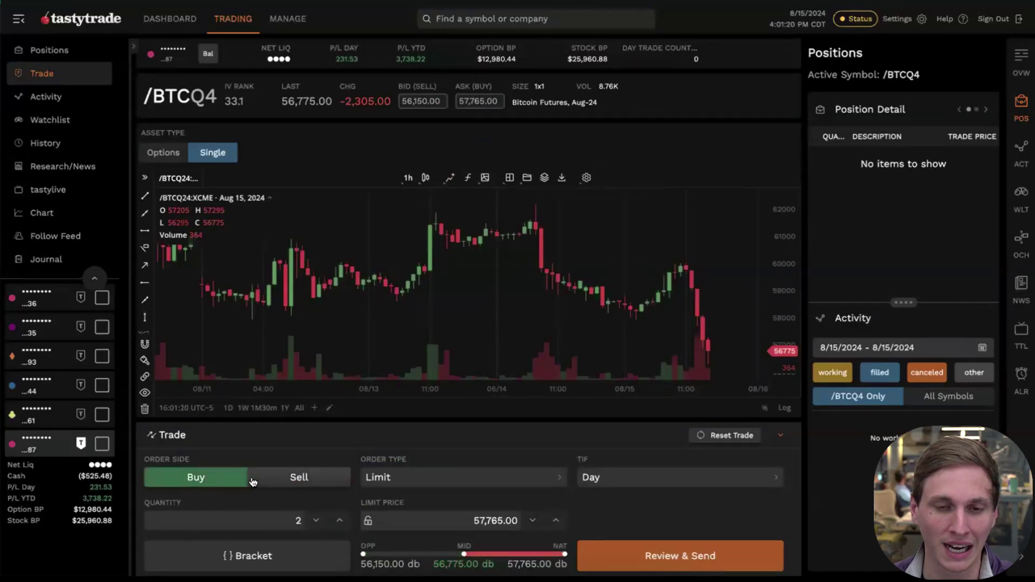
Step: Switch the /BTCQ4 order ticket to the Short side once more and return it to Buy
left_click(286, 482)
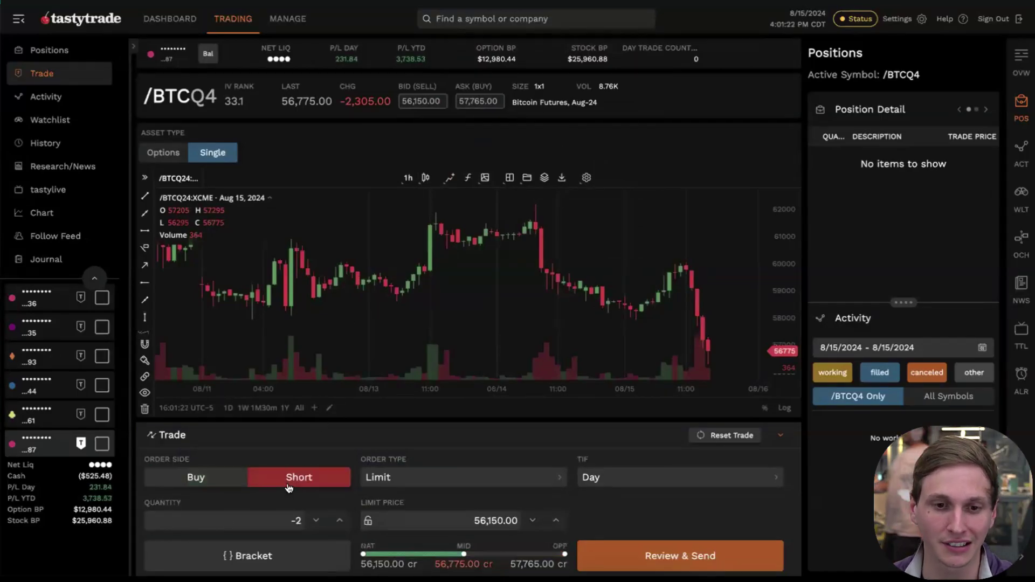
left_click(237, 481)
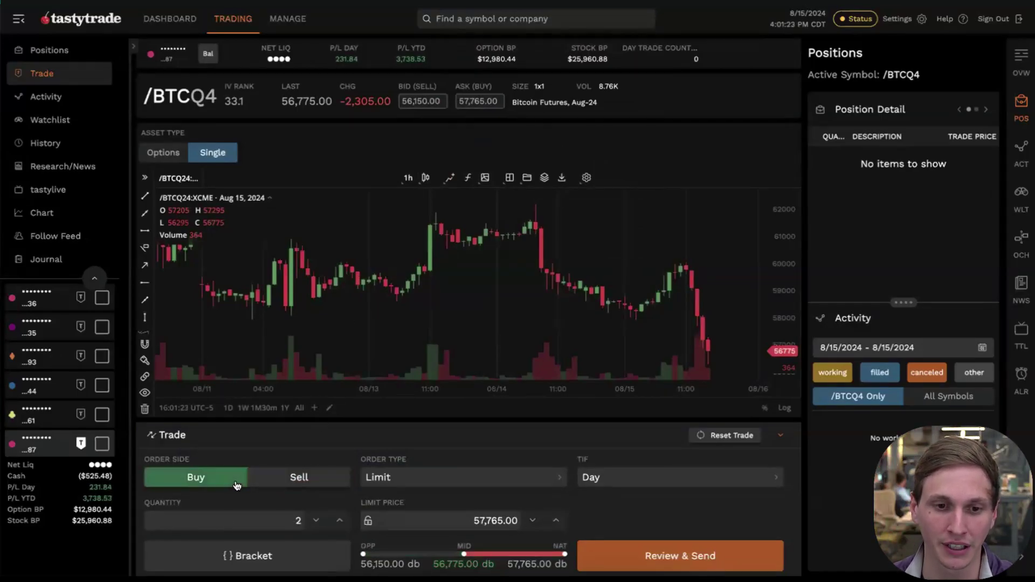
Step: Search the symbols for "/mbt", load Micro Bitcoin Futures, and show the account's positions list
left_click(520, 17)
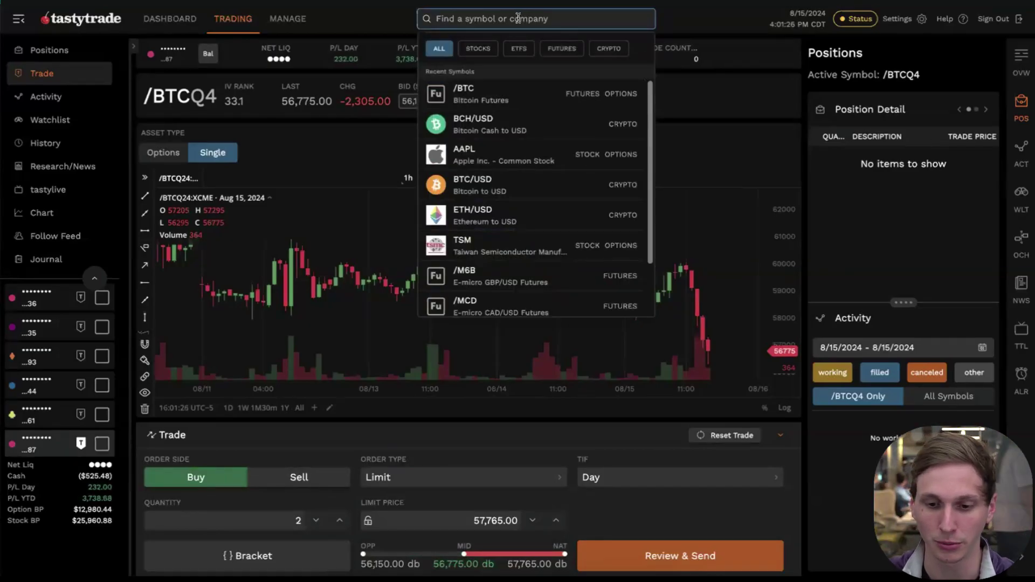
type("/mbt")
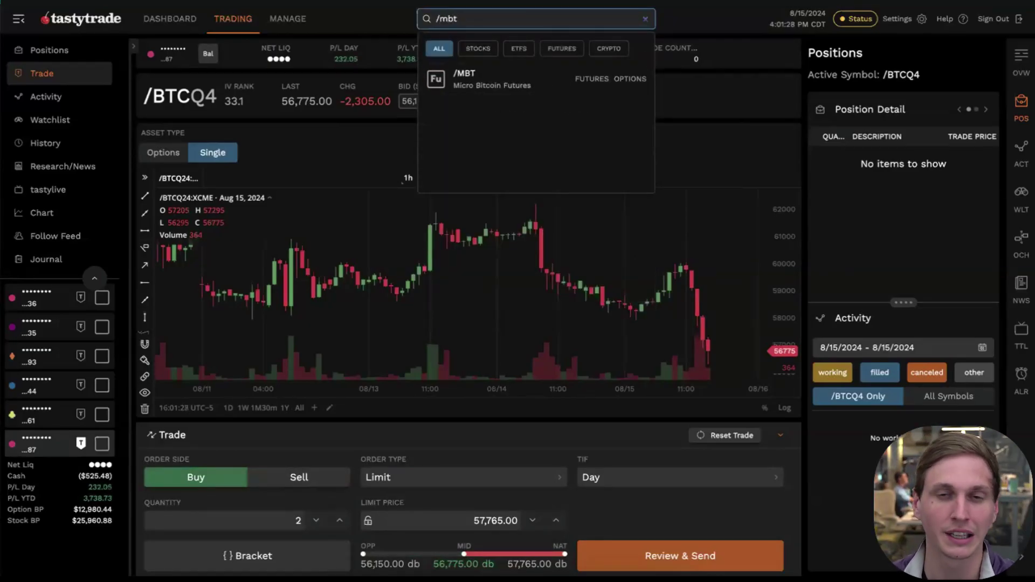
left_click(509, 76)
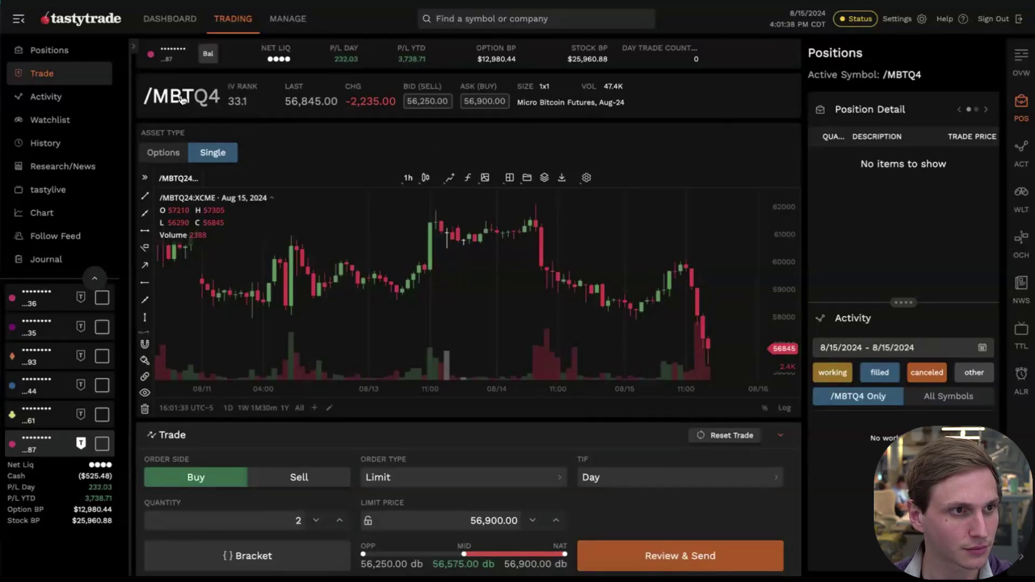
left_click(64, 52)
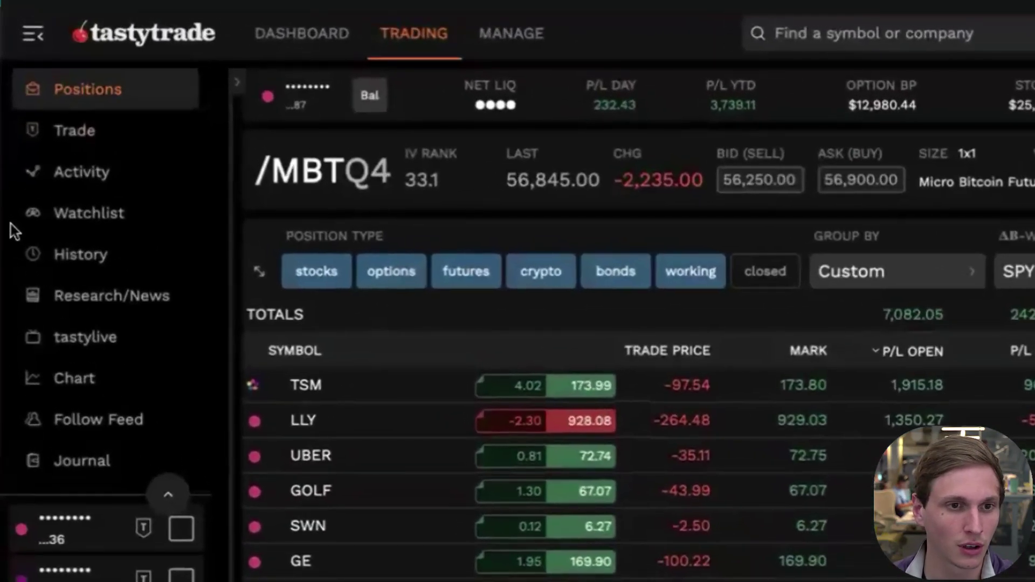
left_click_drag(448, 86, 145, 89)
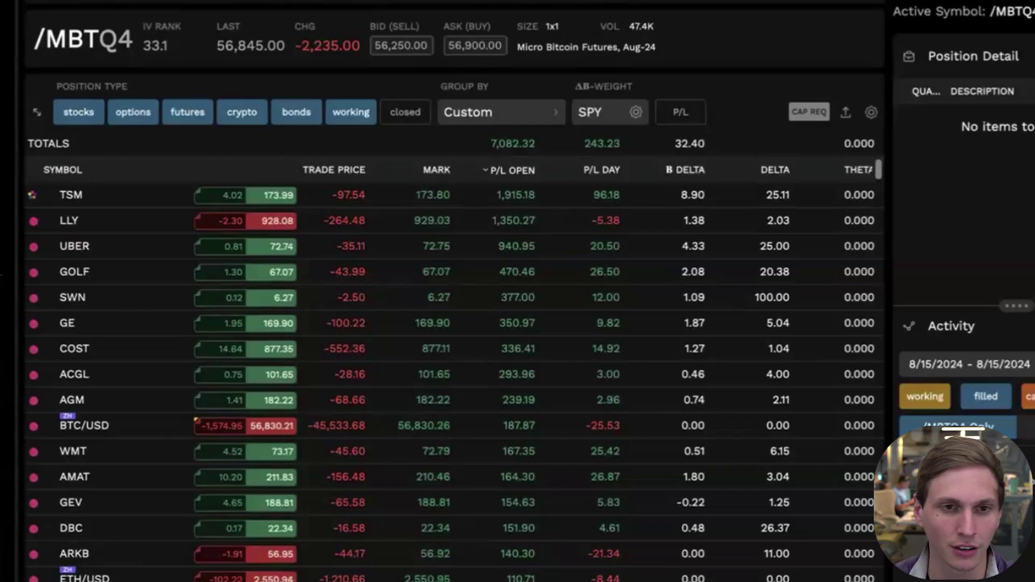
left_click_drag(103, 0, 92, 89)
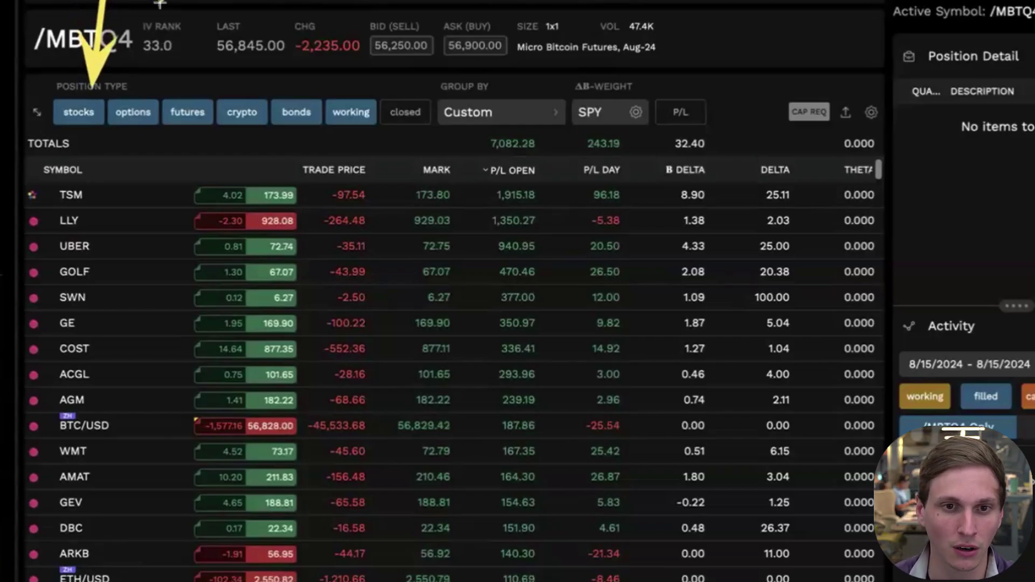
left_click_drag(164, 0, 141, 88)
left_click_drag(220, 0, 192, 92)
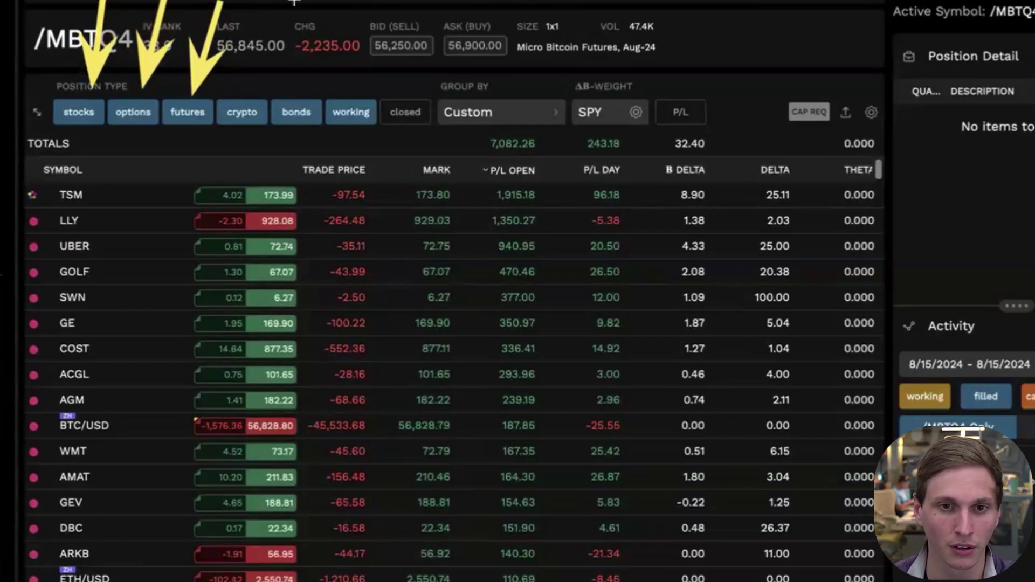
left_click_drag(299, 0, 310, 102)
left_click_drag(357, 0, 351, 102)
key("ctrl+z")
key("ctrl+z")
key("ctrl+z")
key("ctrl+z")
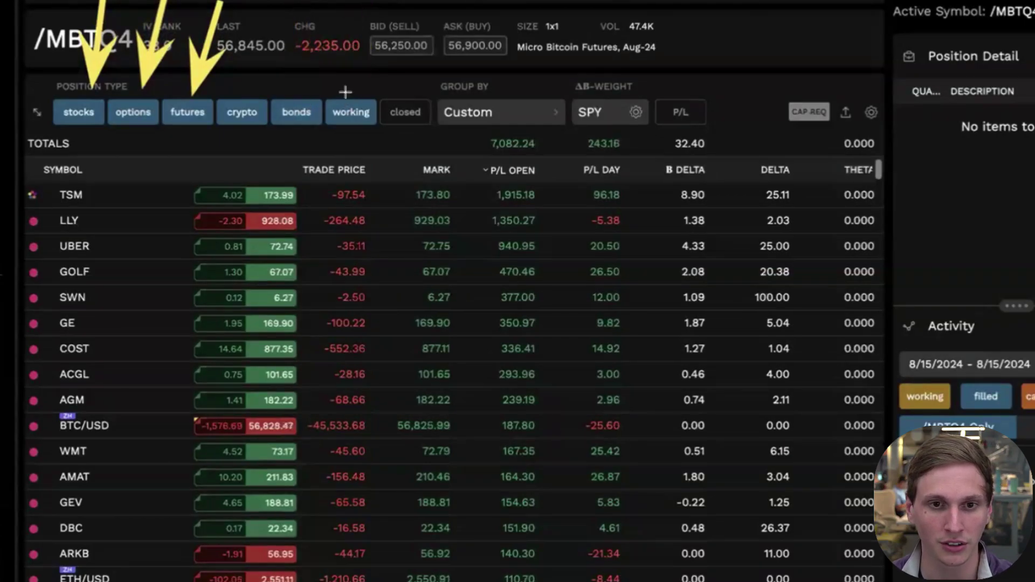
key("ctrl+z")
Step: Filter the positions list by turning off the stocks, options, futures and bonds position types, keeping crypto and working
left_click(81, 113)
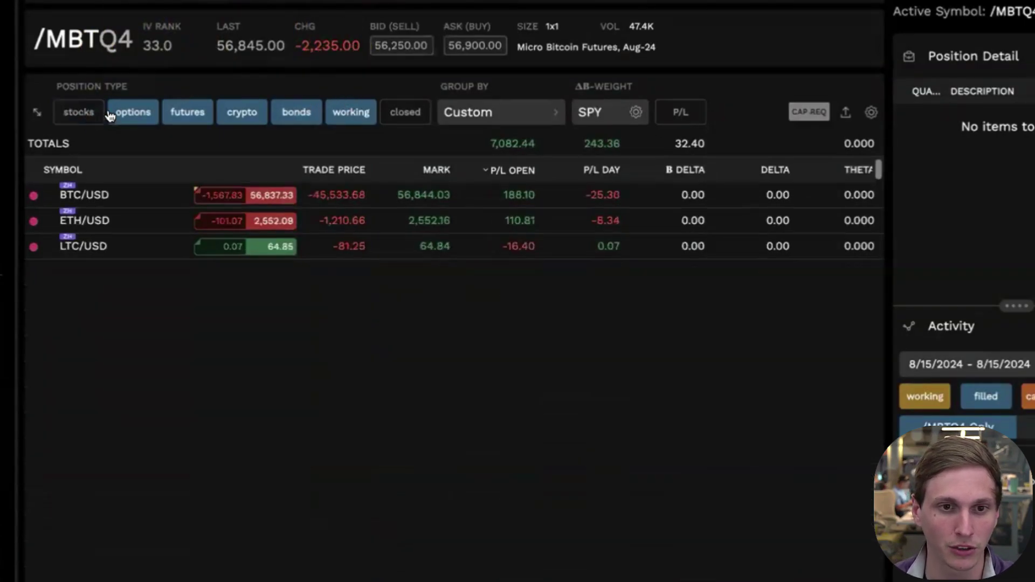
left_click(133, 112)
left_click(210, 114)
left_click(288, 113)
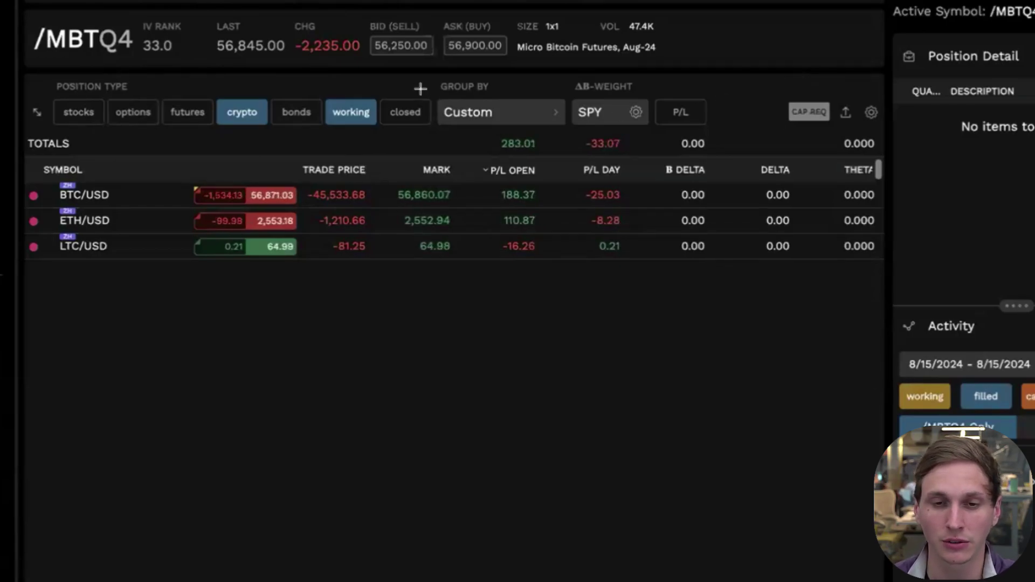
left_click_drag(388, 27, 348, 150)
left_click_drag(478, 19, 436, 151)
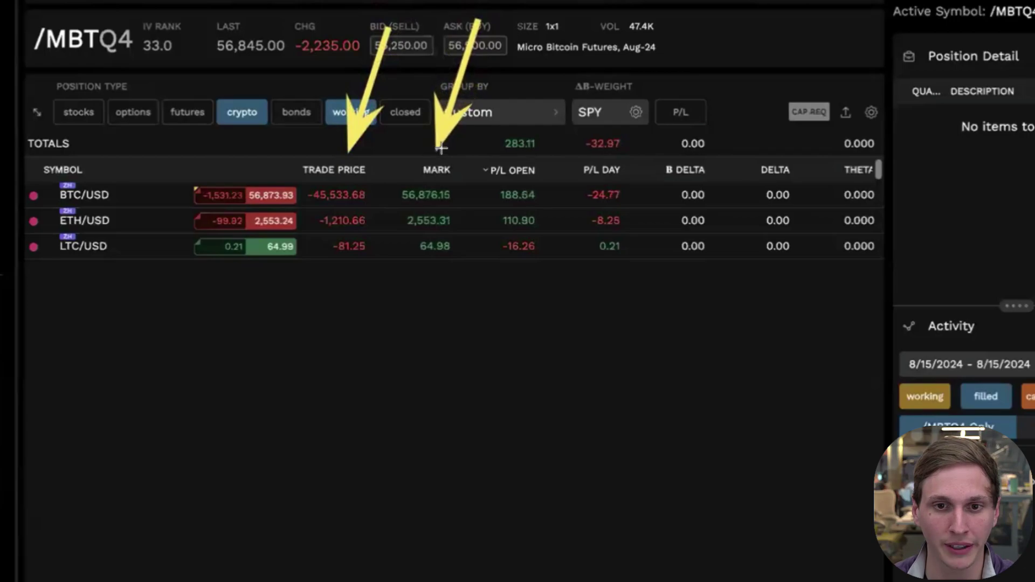
left_click_drag(539, 22, 513, 133)
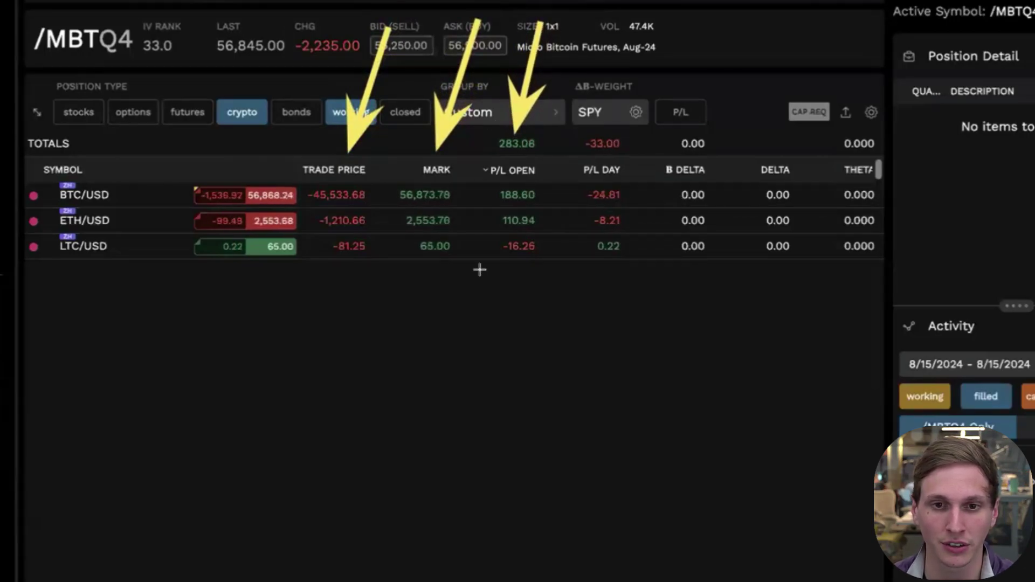
key("ctrl+z")
key("ctrl+z")
key("ctrl+z")
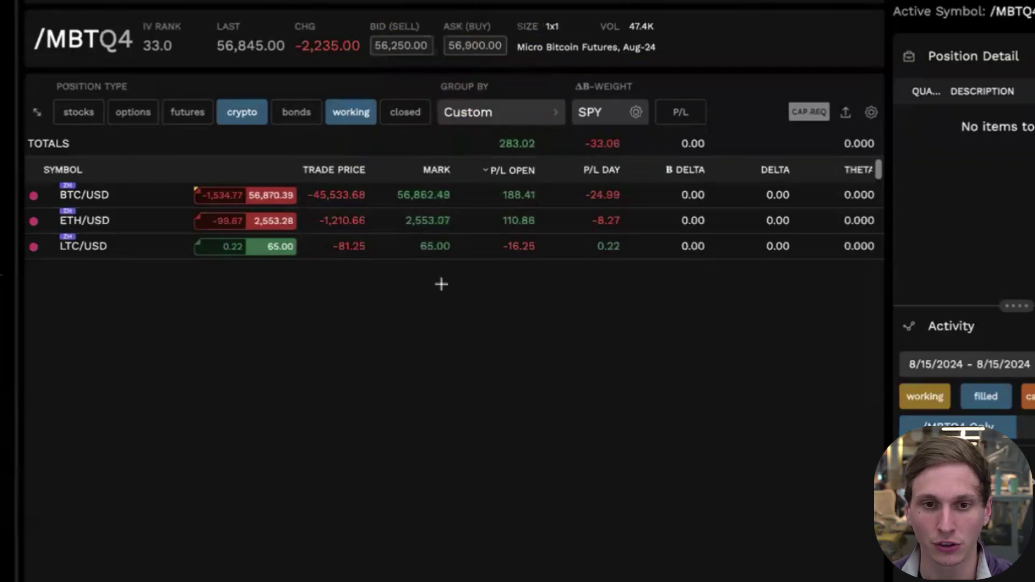
left_click_drag(371, 57, 345, 159)
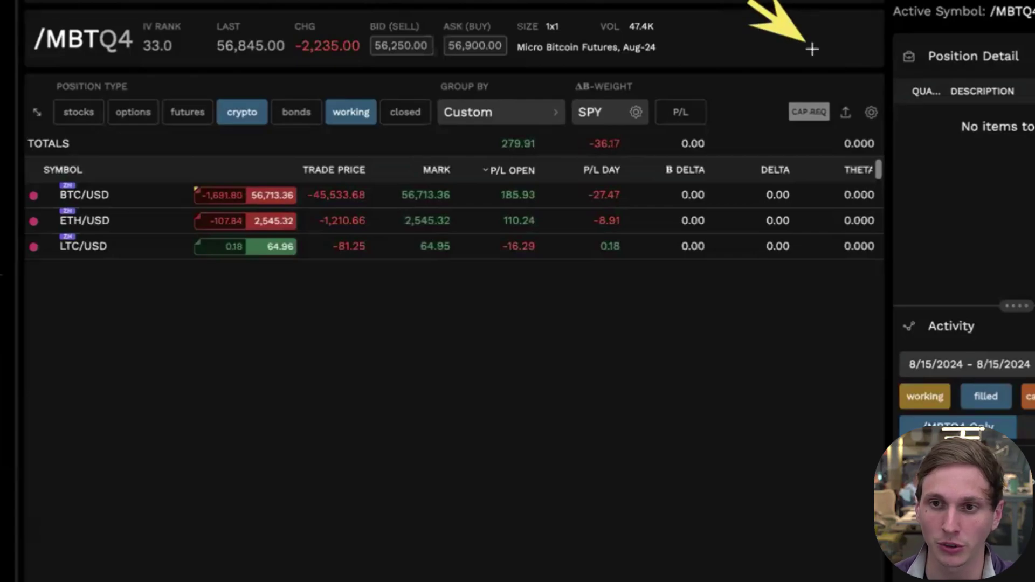
Step: Open the positions column settings and add Cost to the displayed columns directly after P/L Day
left_click(870, 113)
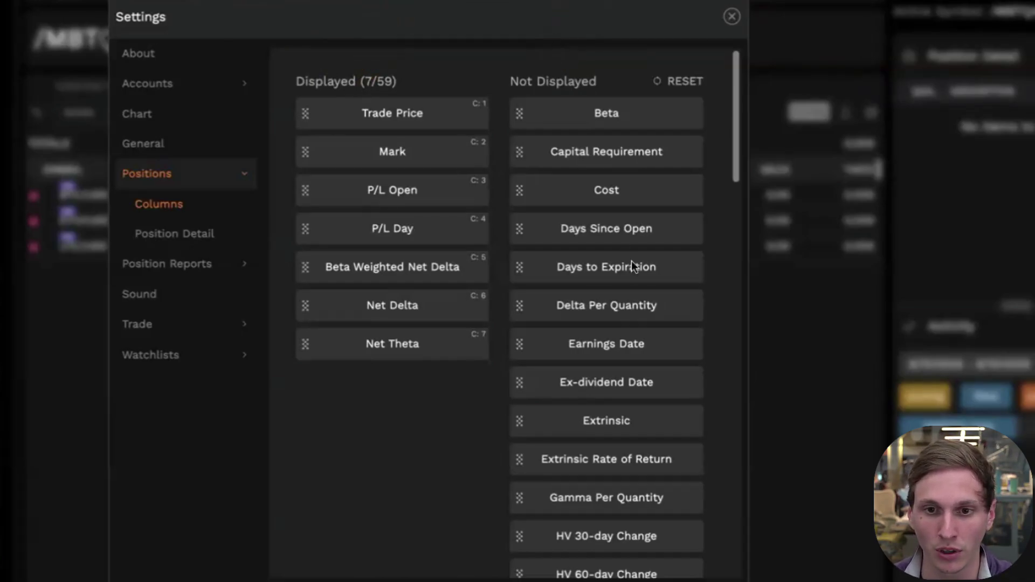
scroll(631, 262, "down", 2)
scroll(633, 264, "up", 2)
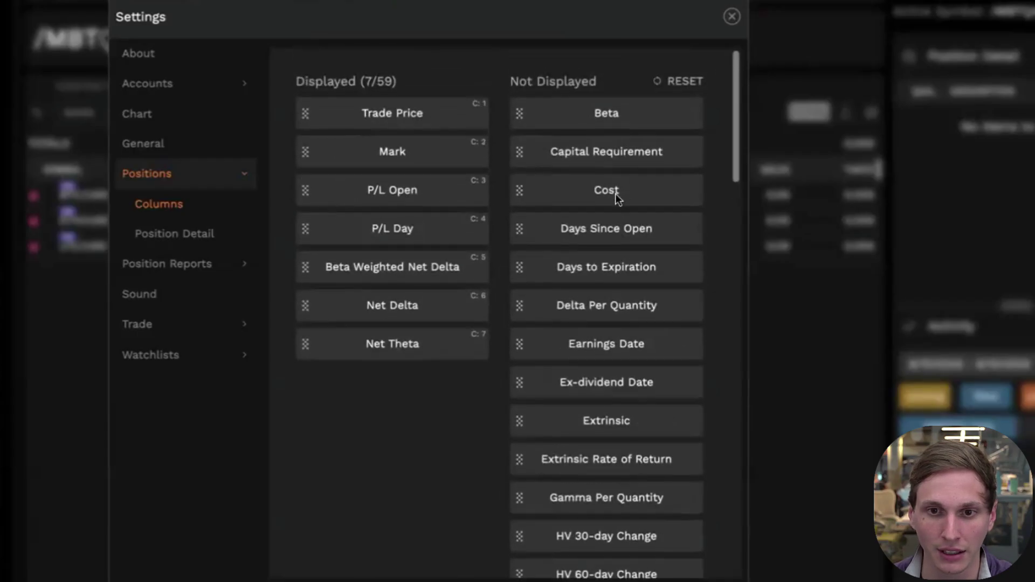
left_click_drag(551, 195, 370, 281)
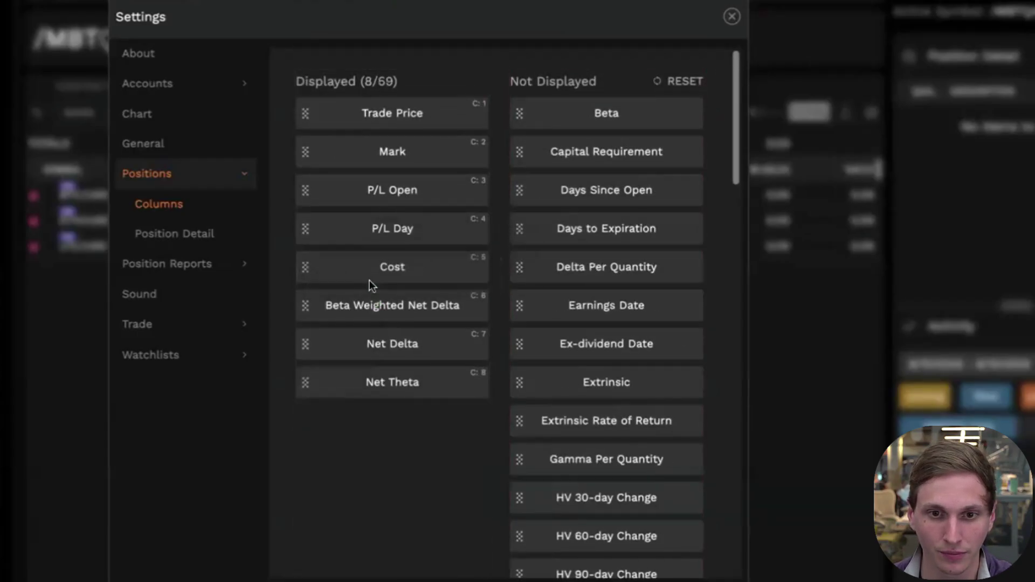
Step: Add Net Liquidity to the displayed position columns and place it directly before Cost
scroll(610, 324, "down", 10)
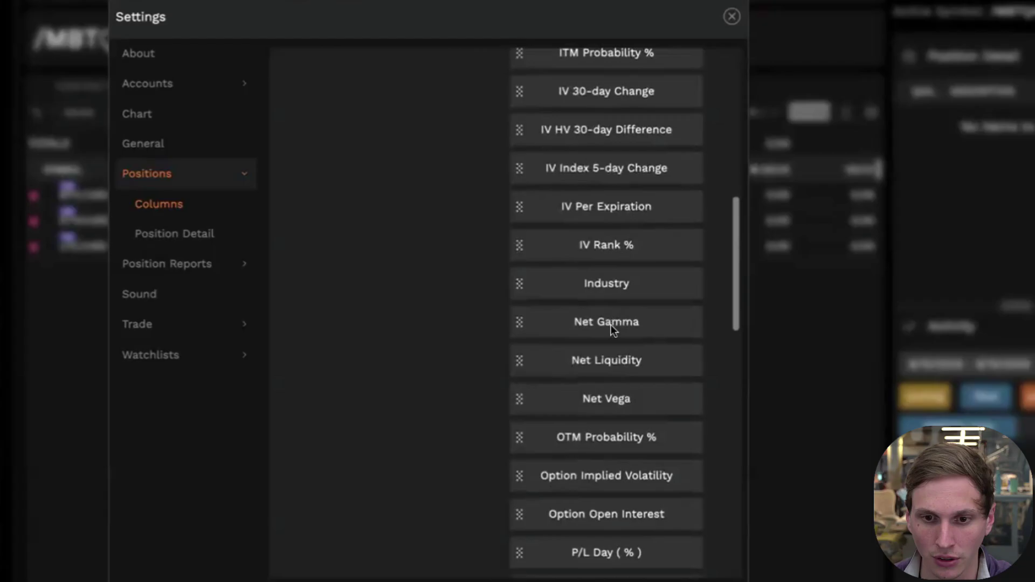
left_click_drag(610, 344, 424, 178)
scroll(434, 191, "up", 3)
left_click_drag(420, 420, 421, 267)
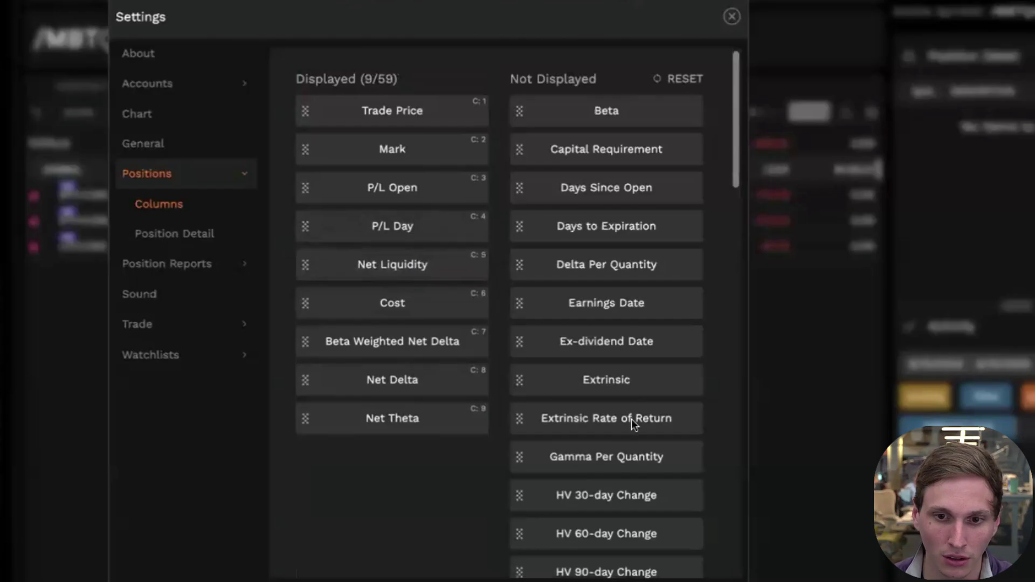
Step: Add Volume to the displayed position columns and place it directly after Cost
scroll(633, 422, "down", 15)
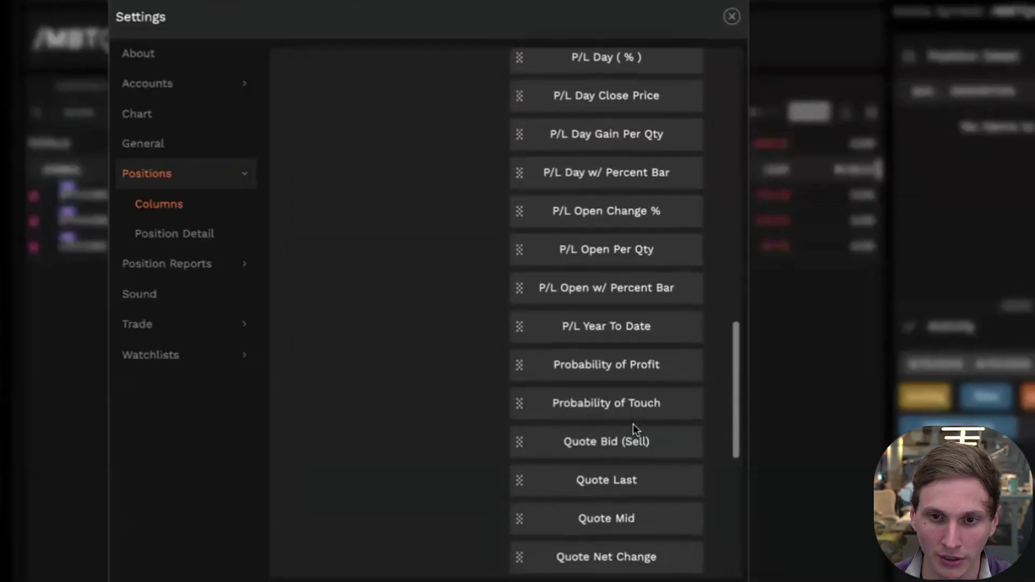
scroll(633, 423, "down", 1)
scroll(633, 422, "up", 4)
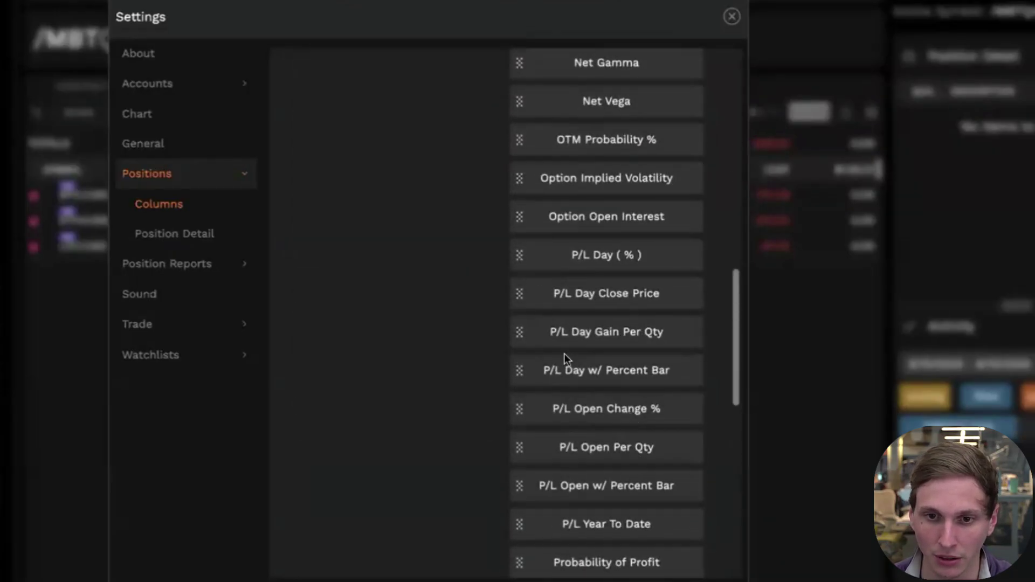
scroll(600, 398, "down", 10)
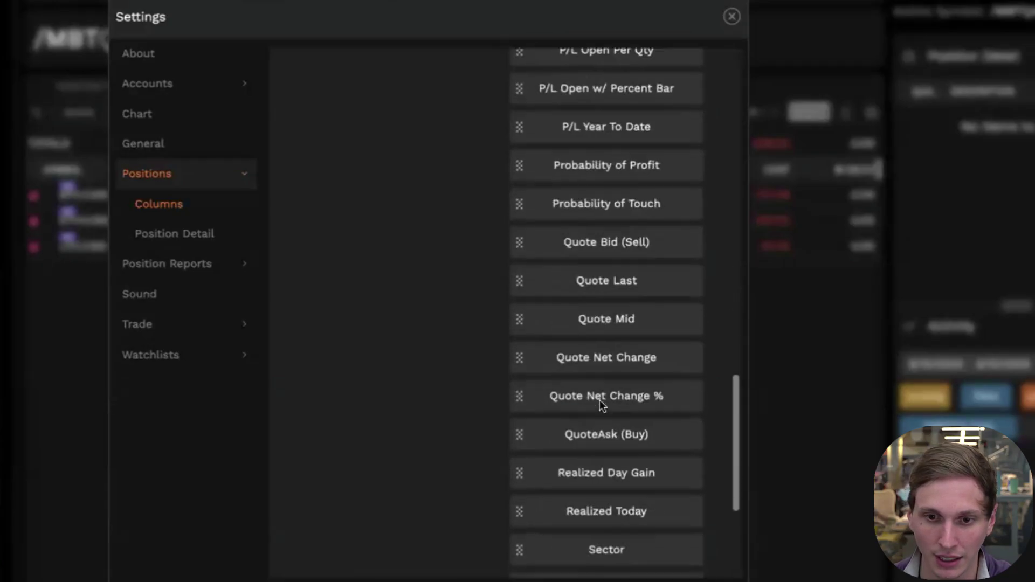
scroll(599, 399, "down", 2)
scroll(600, 400, "down", 3)
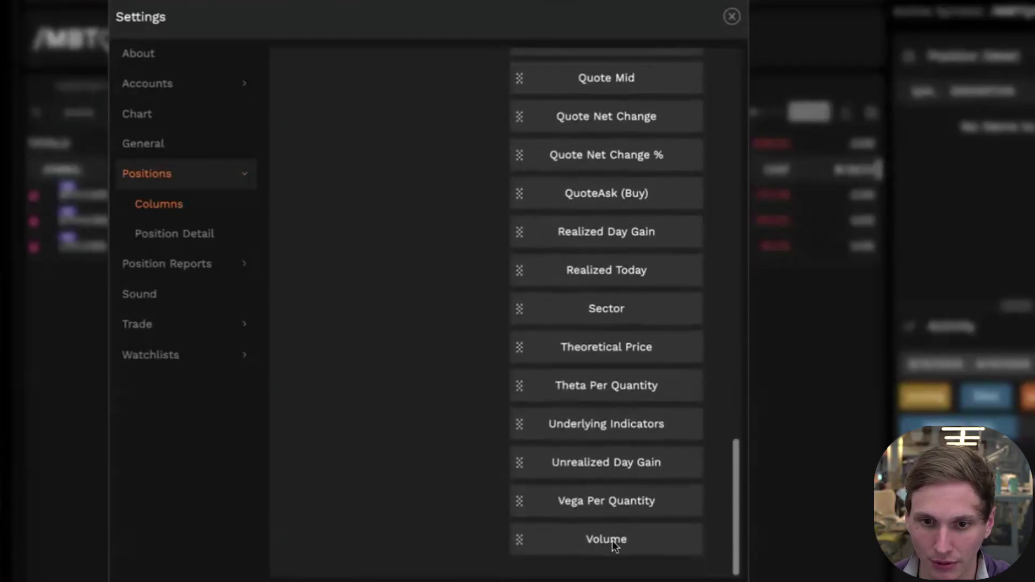
left_click_drag(612, 541, 429, 285)
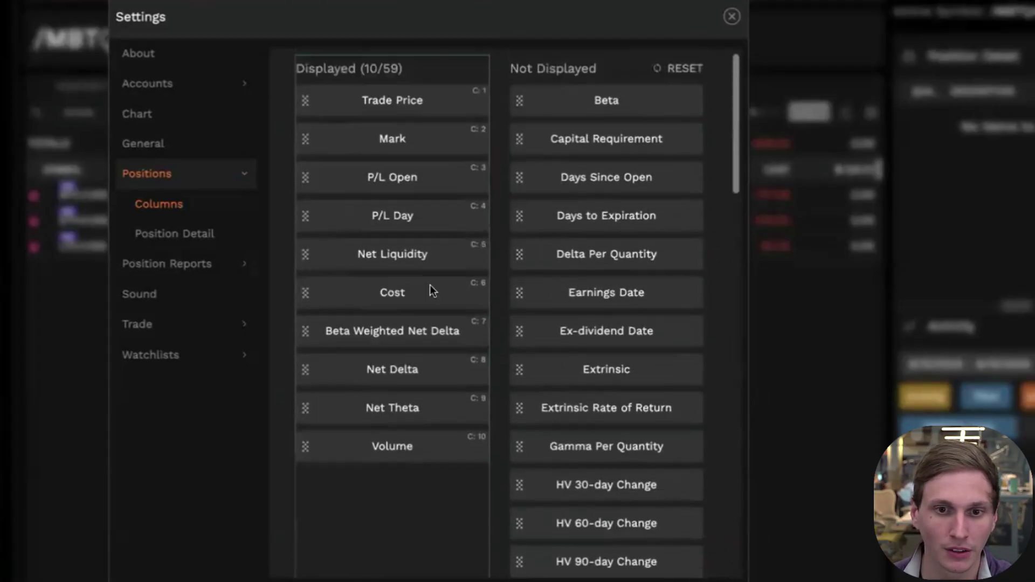
left_click_drag(418, 450, 418, 345)
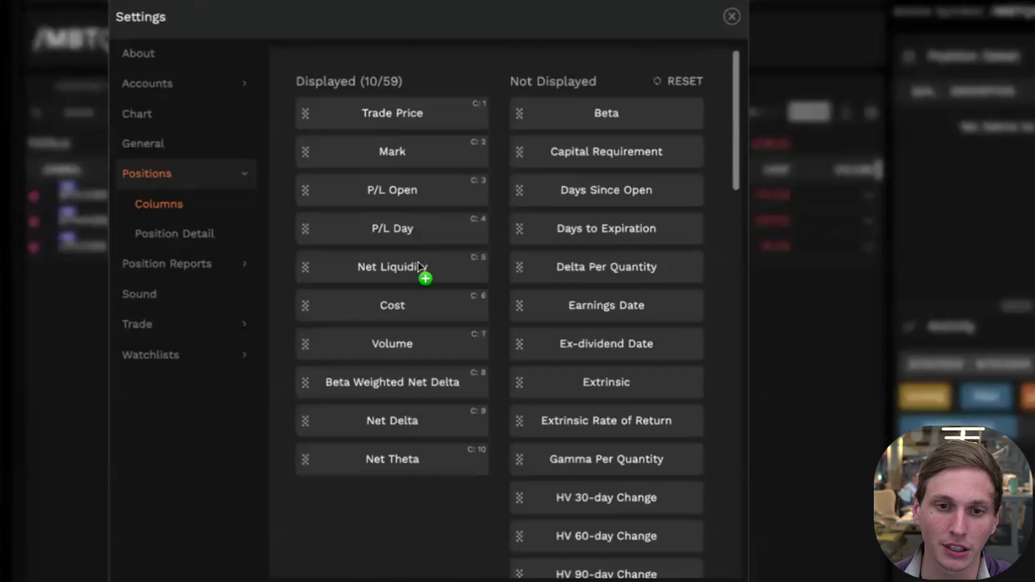
Step: Make Net Liquidity the first displayed position column and close the settings
left_click_drag(419, 263, 358, 119)
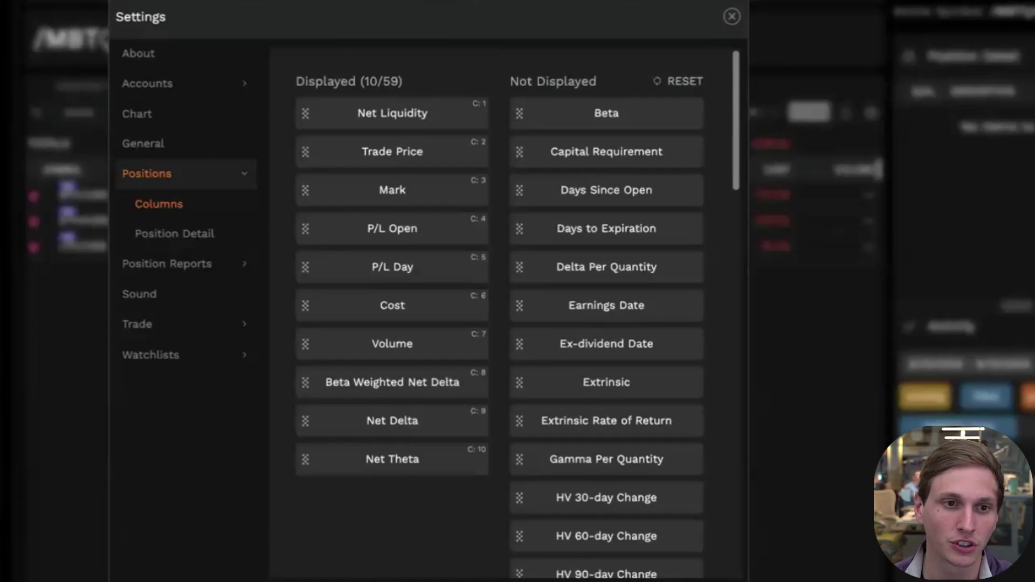
left_click(732, 17)
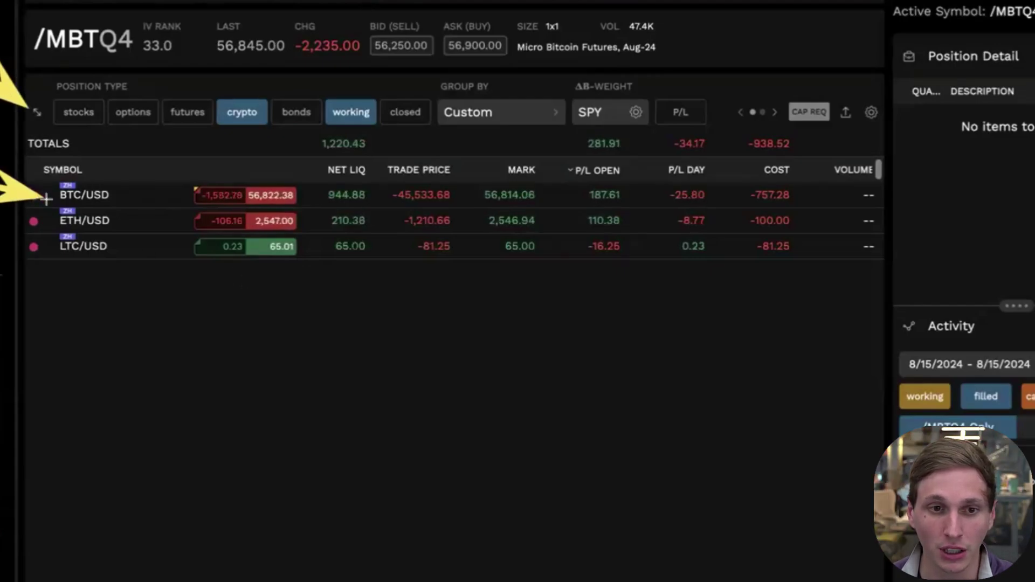
Step: Expand the BTC/USD, ETH/USD and LTC/USD positions to show their coin holdings and working orders
left_click(121, 196)
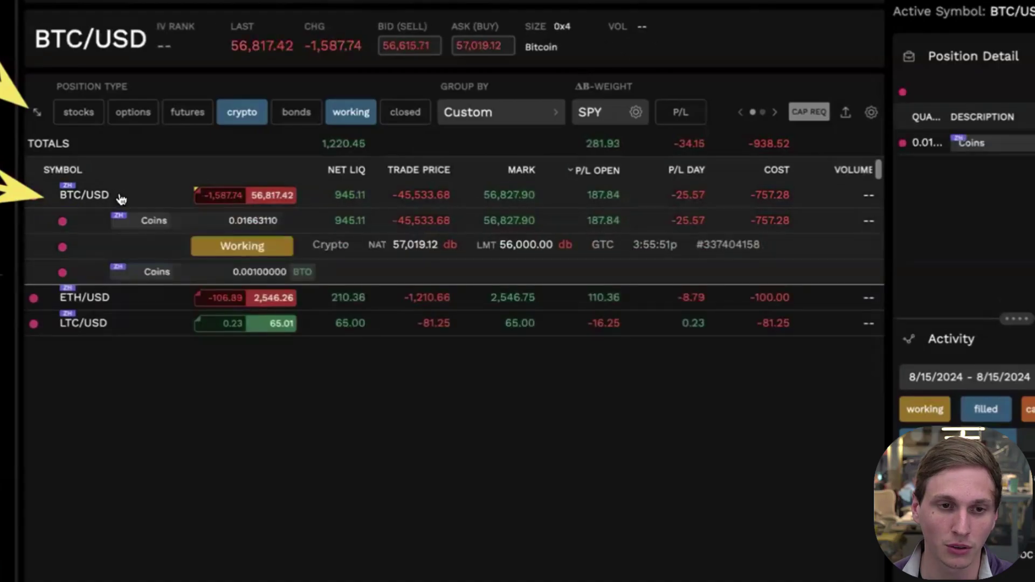
left_click(134, 297)
left_click(129, 348)
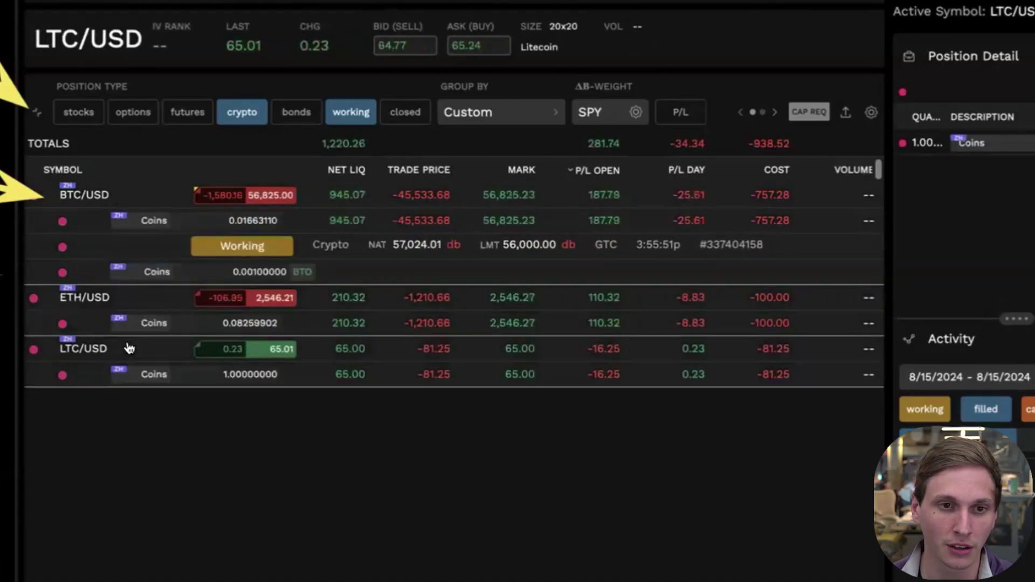
Step: Collapse and expand all positions at once several times, ending with every position expanded
left_click(40, 113)
left_click(39, 115)
left_click(38, 116)
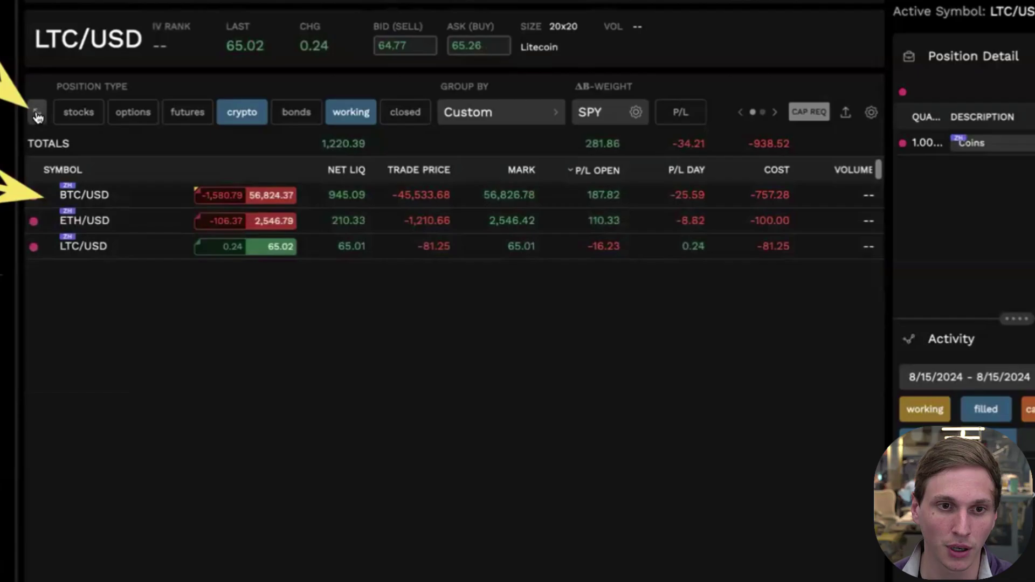
left_click(38, 116)
left_click(37, 117)
left_click(37, 117)
left_click(36, 117)
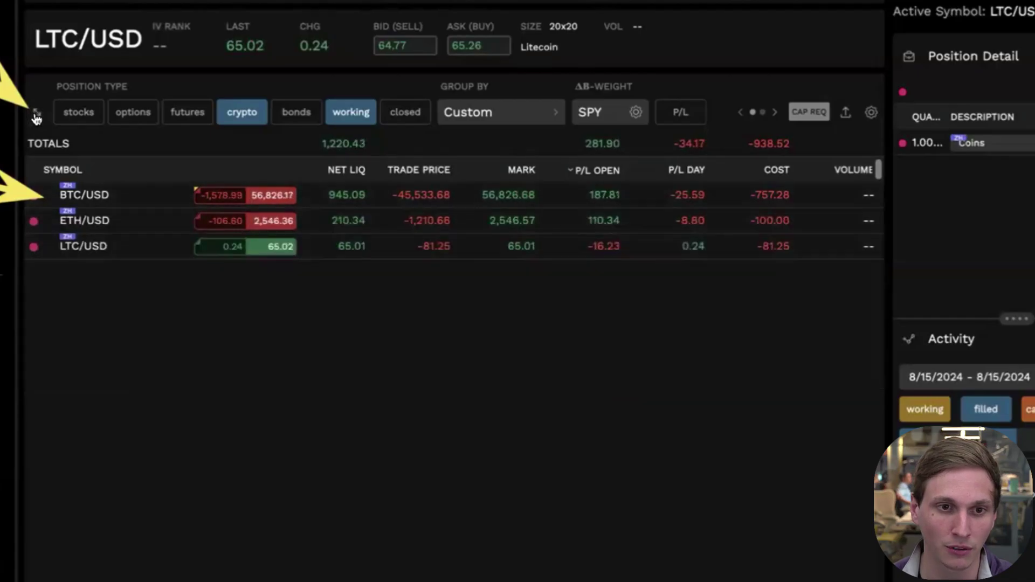
left_click(37, 117)
left_click(36, 113)
left_click(37, 113)
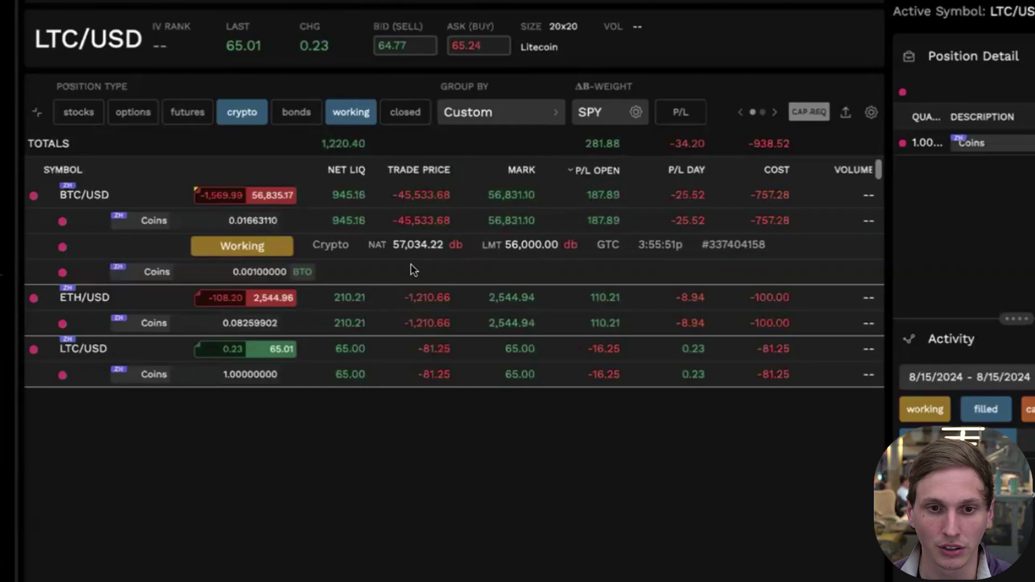
Step: Cancel the working BTC/USD buy order with the 56,000.00 limit and dismiss its cancellation notification
right_click(377, 264)
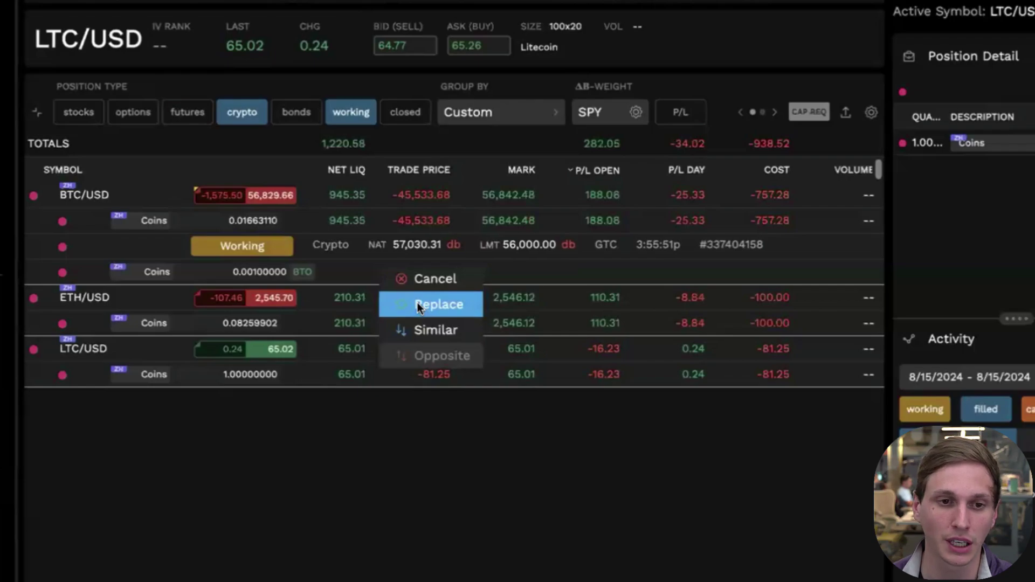
left_click(335, 404)
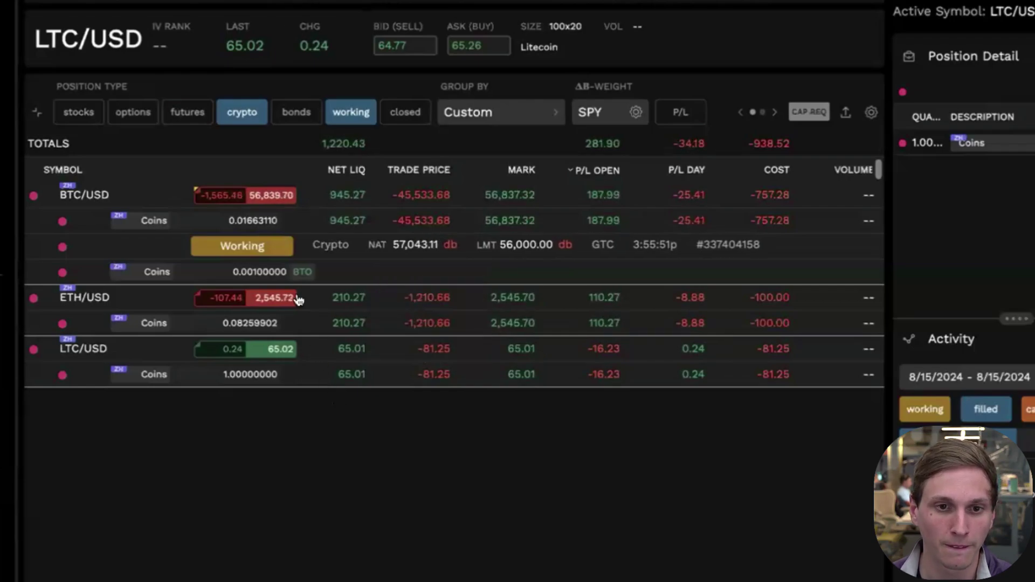
right_click(376, 250)
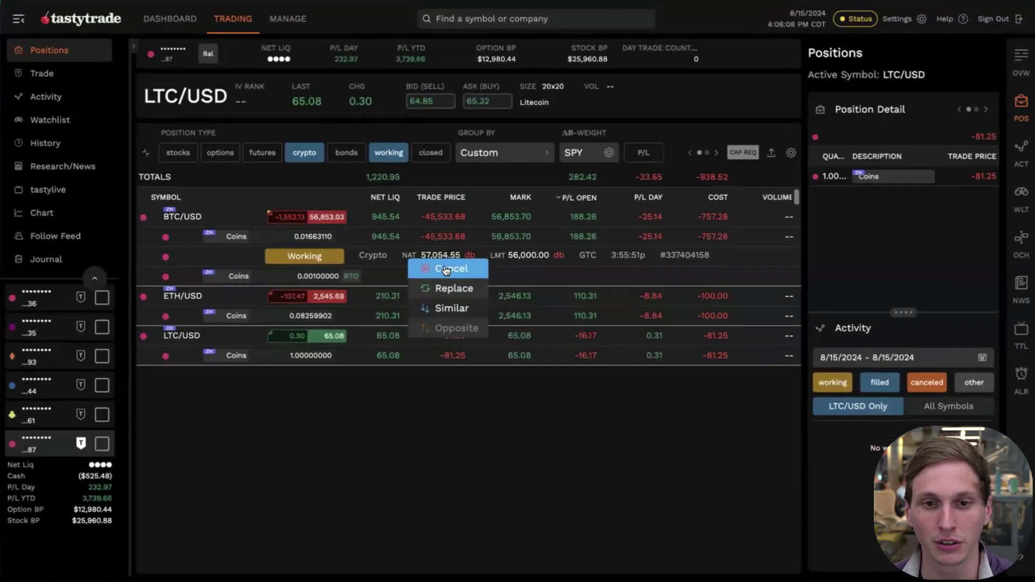
left_click(446, 269)
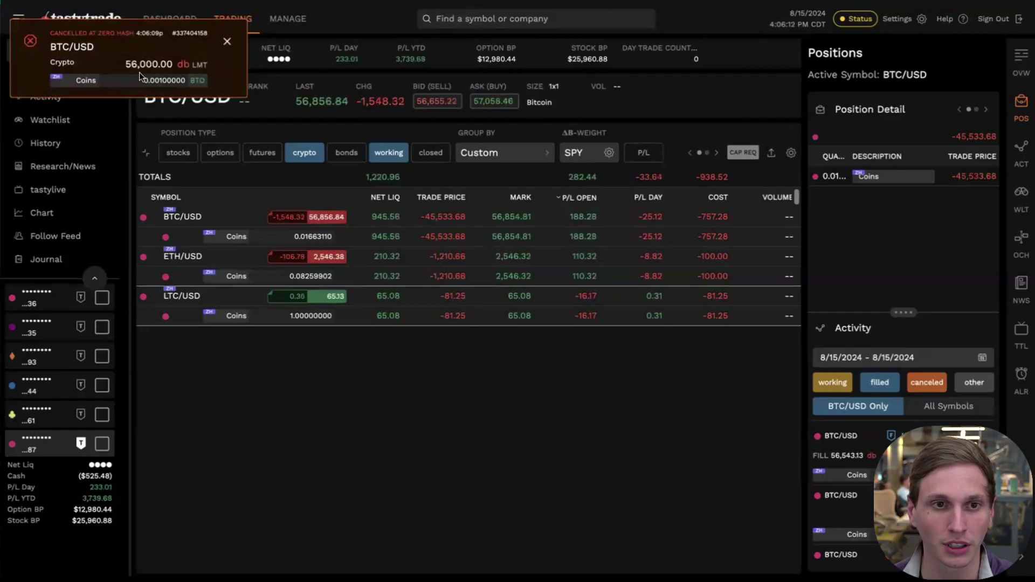
left_click(227, 42)
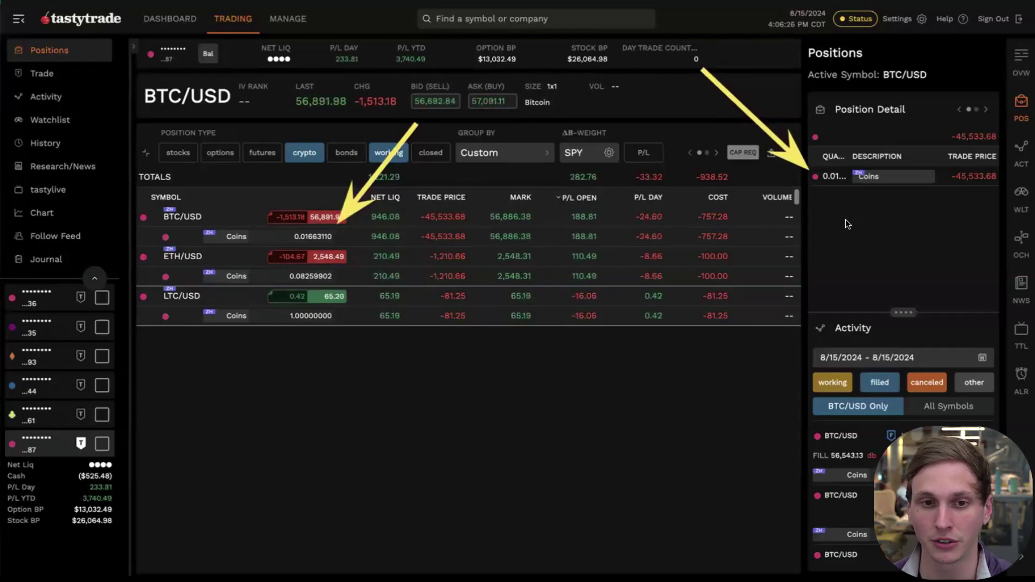
Step: Toggle the selection of the BTC/USD coin holding from the positions list and its position details, ending with it selected
left_click(312, 238)
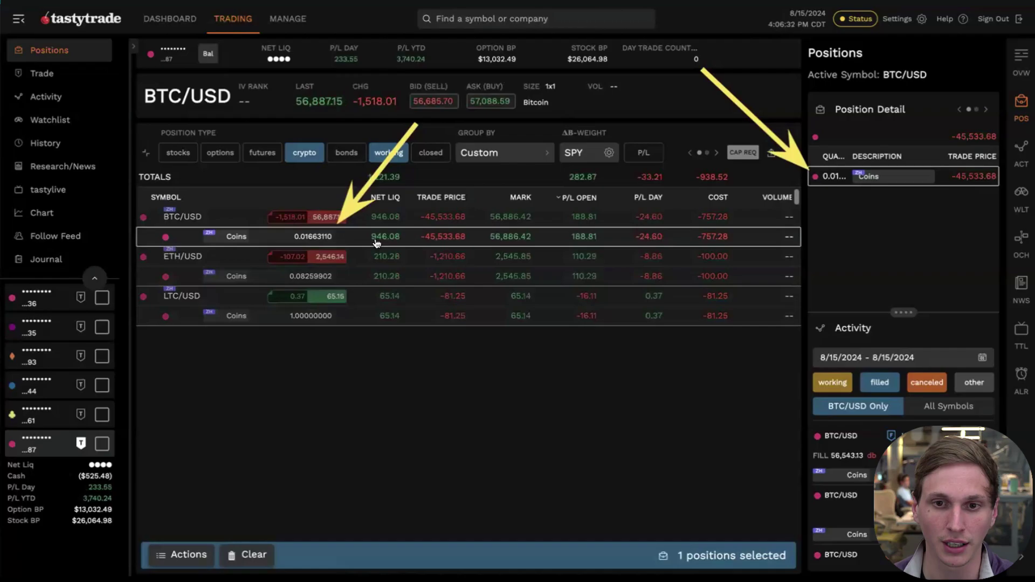
left_click(883, 182)
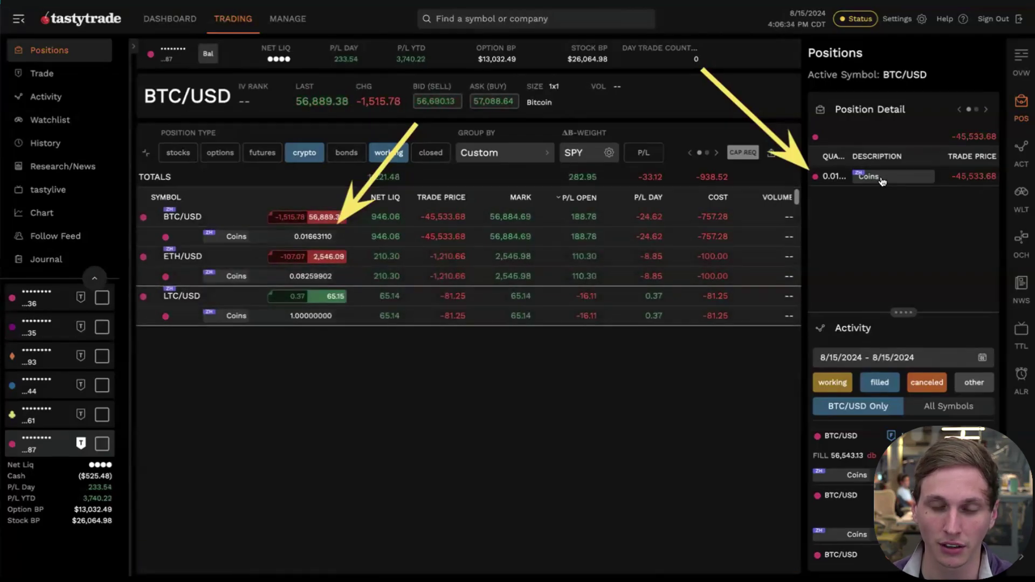
left_click(883, 182)
left_click(884, 182)
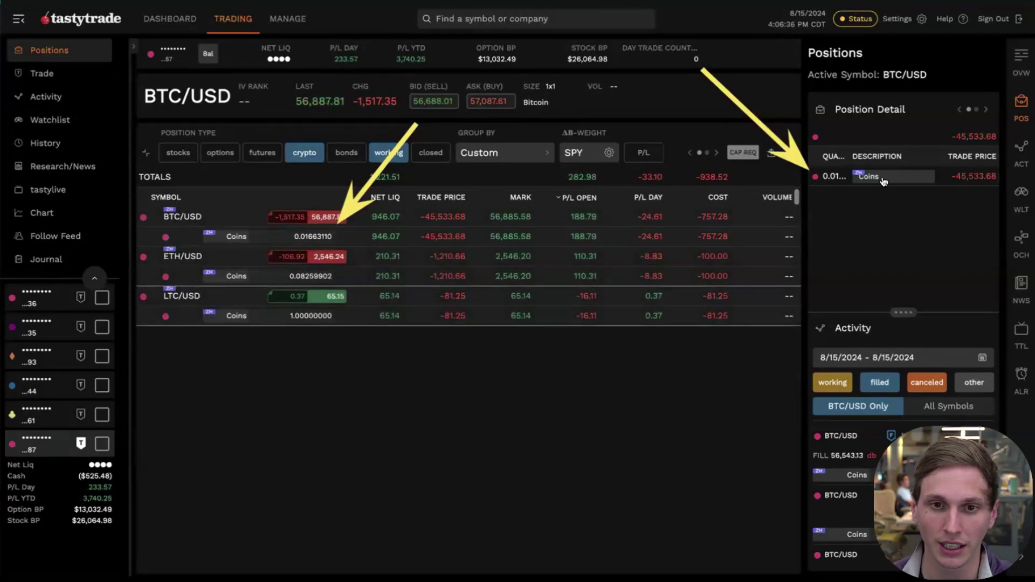
left_click(883, 182)
left_click(884, 181)
left_click(883, 181)
left_click(884, 182)
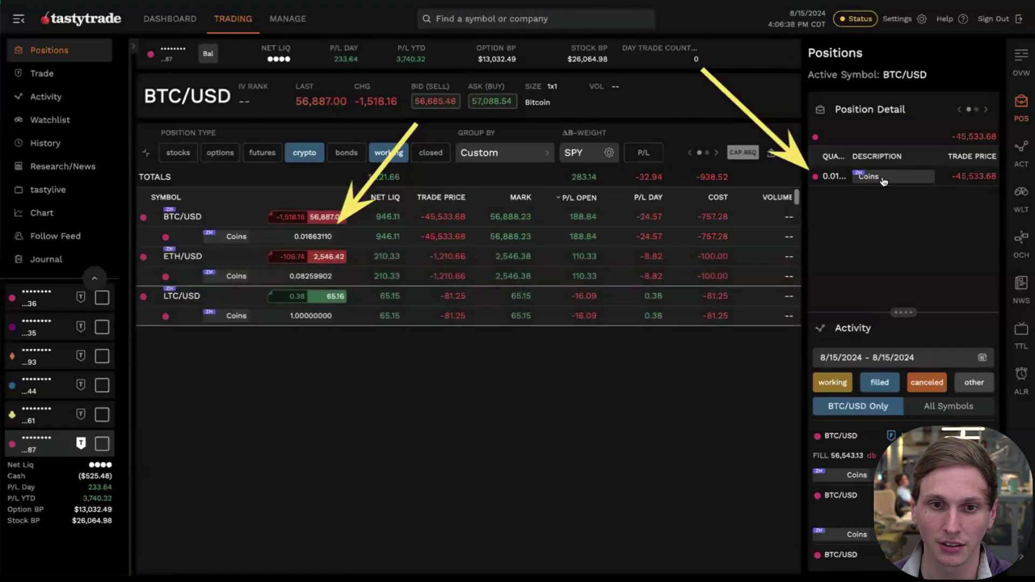
left_click(883, 182)
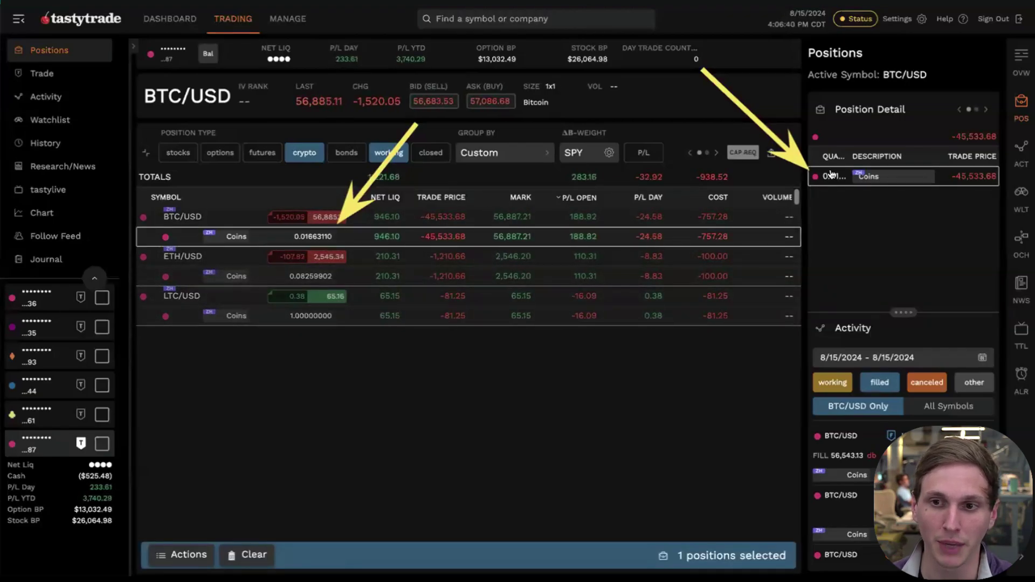
Step: Start closing the BTC/USD coin holding at Zero Hash and change the sell order type to Dollar Amount
right_click(351, 237)
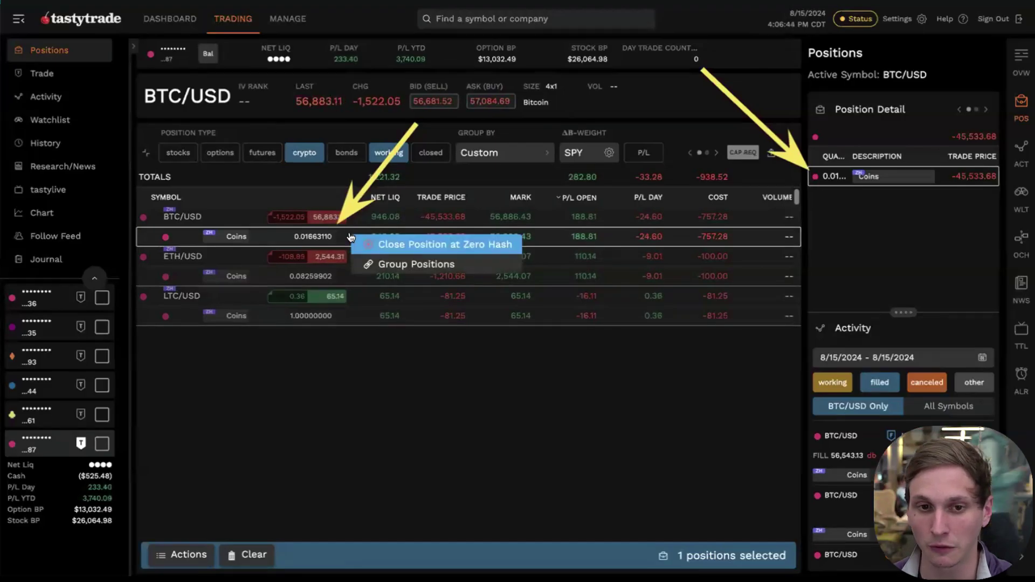
left_click(430, 246)
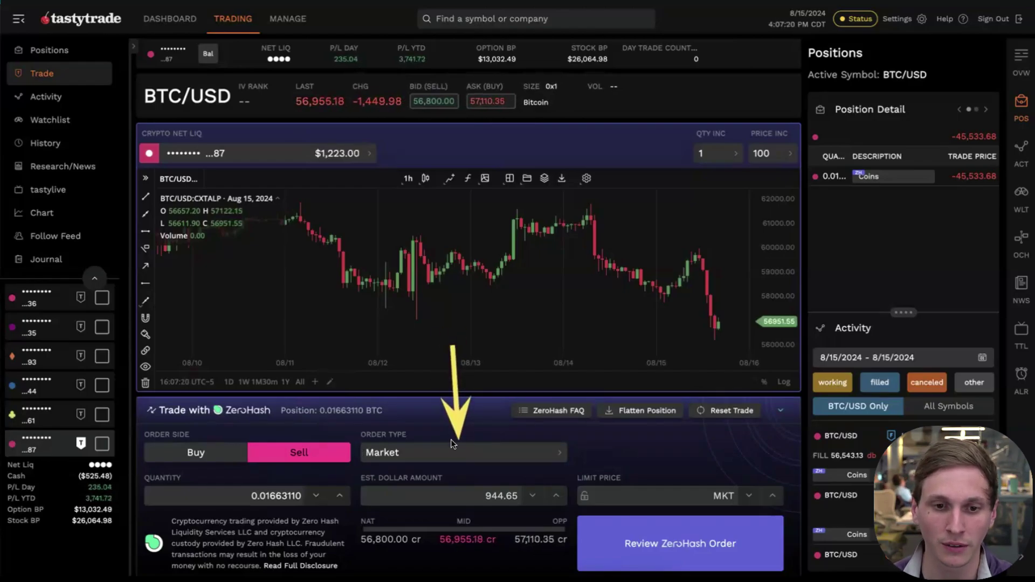
double_click(284, 496)
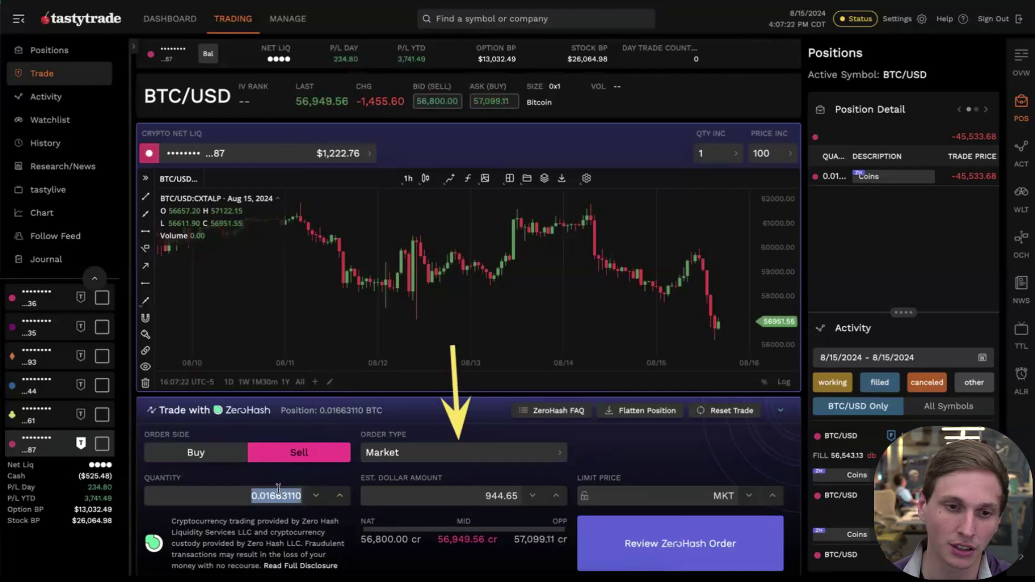
left_click(490, 450)
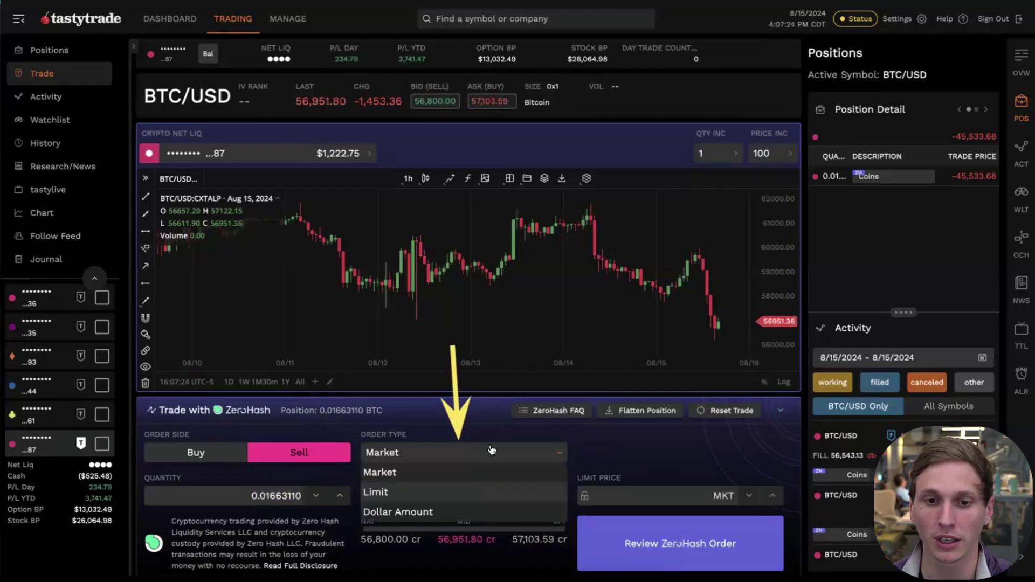
left_click(468, 512)
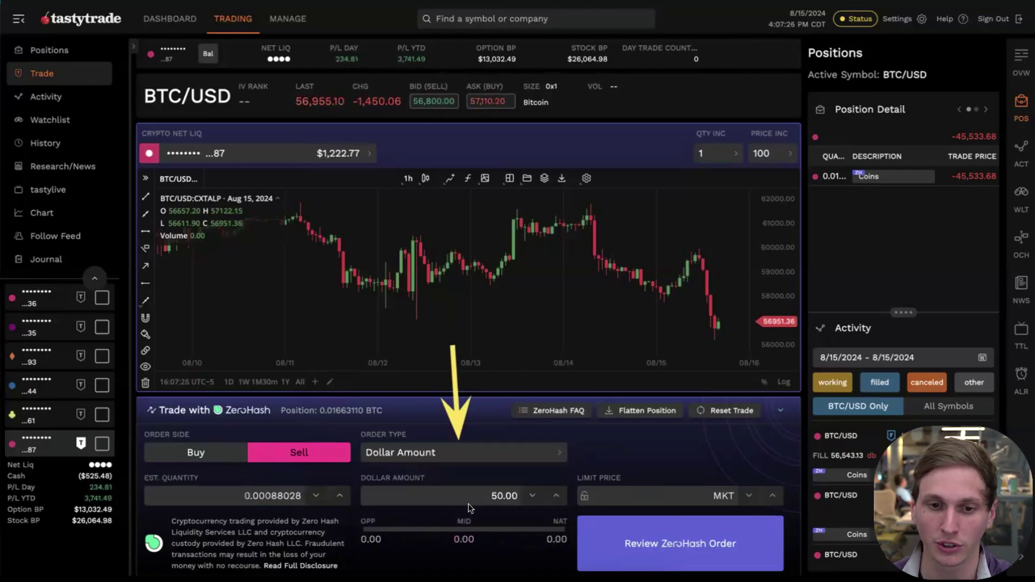
left_click(429, 452)
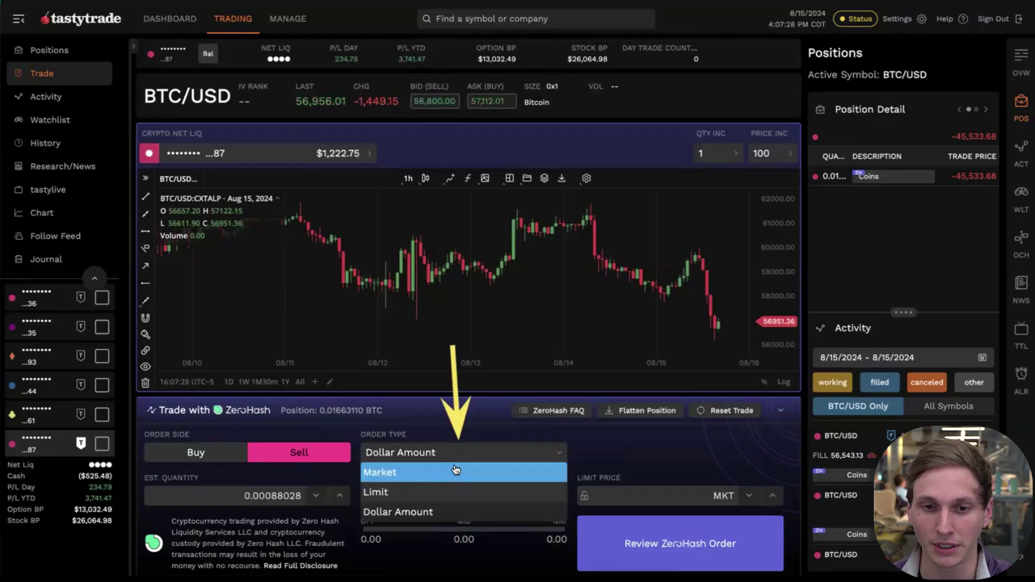
left_click(450, 511)
Step: Set the dollar amount of the BTC/USD sell order to 100.00
left_click(470, 492)
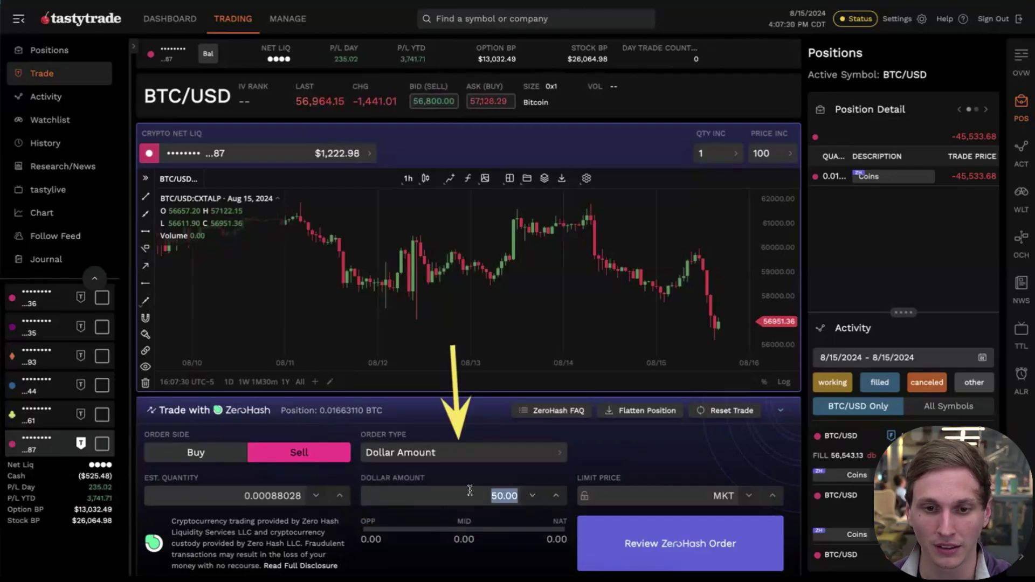
type("1,100")
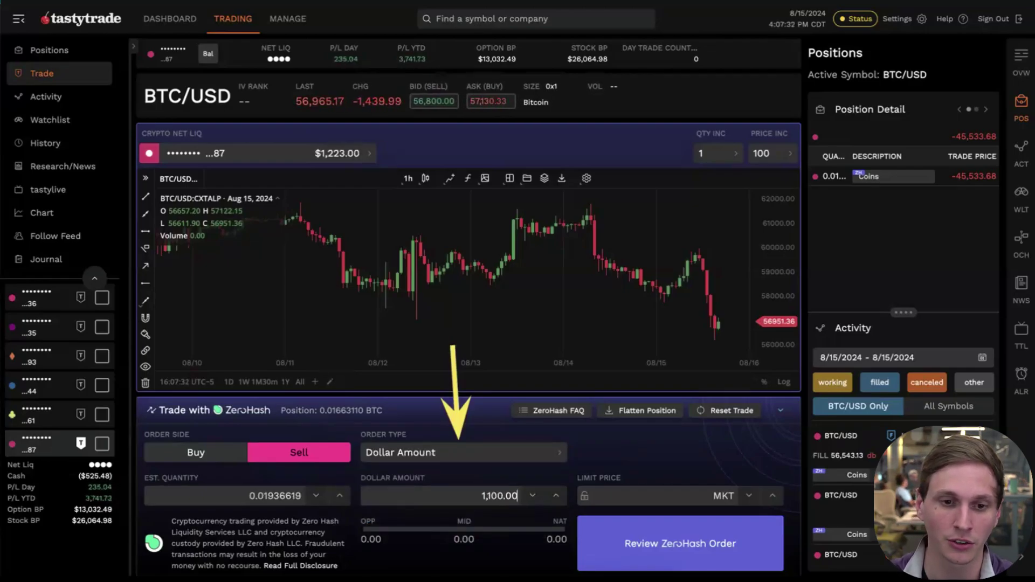
key("BackSpace")
key("BackSpace")
key("BackSpace")
key("BackSpace")
key("BackSpace")
key("BackSpace")
key("BackSpace")
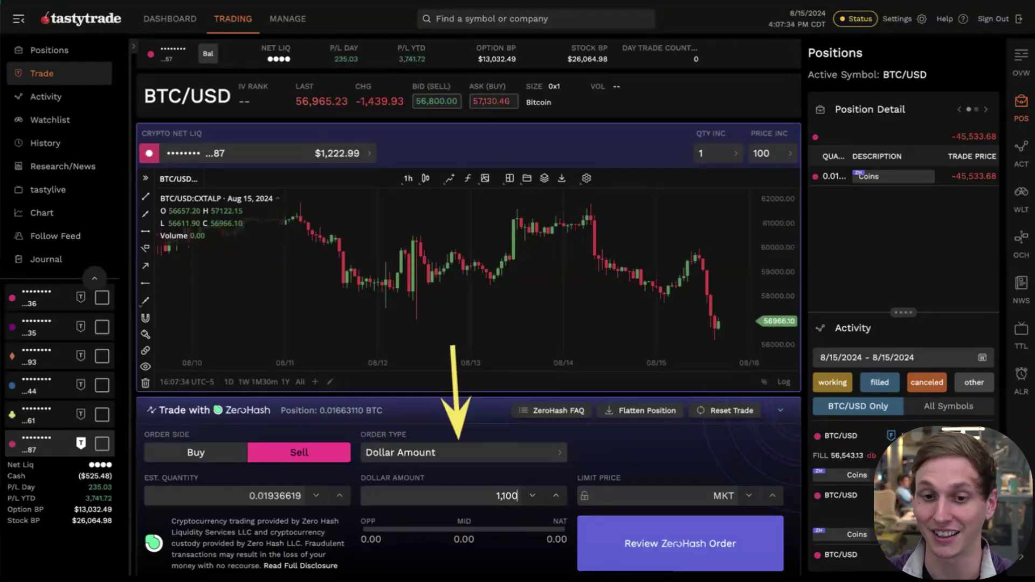
type("1")
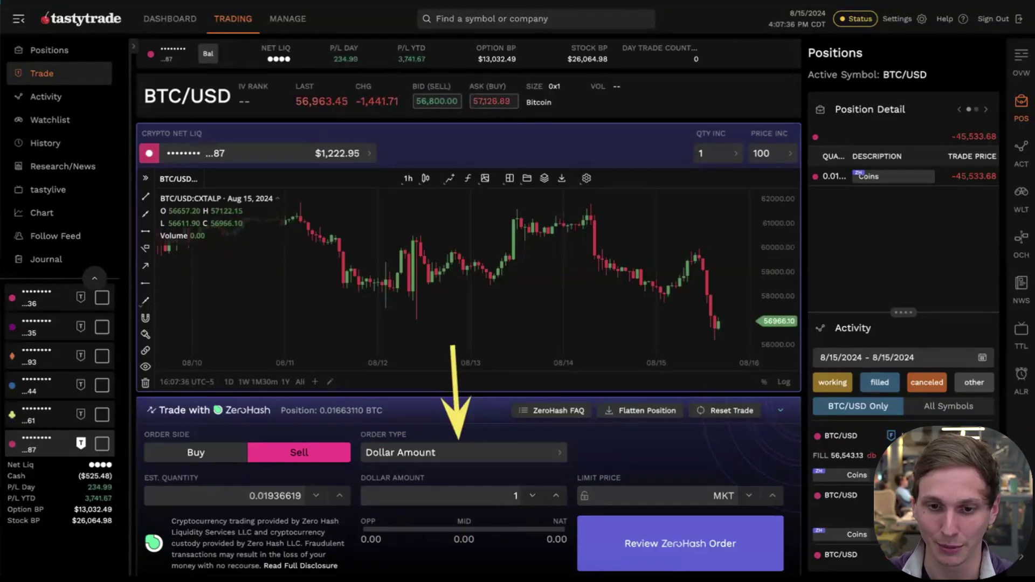
type("100")
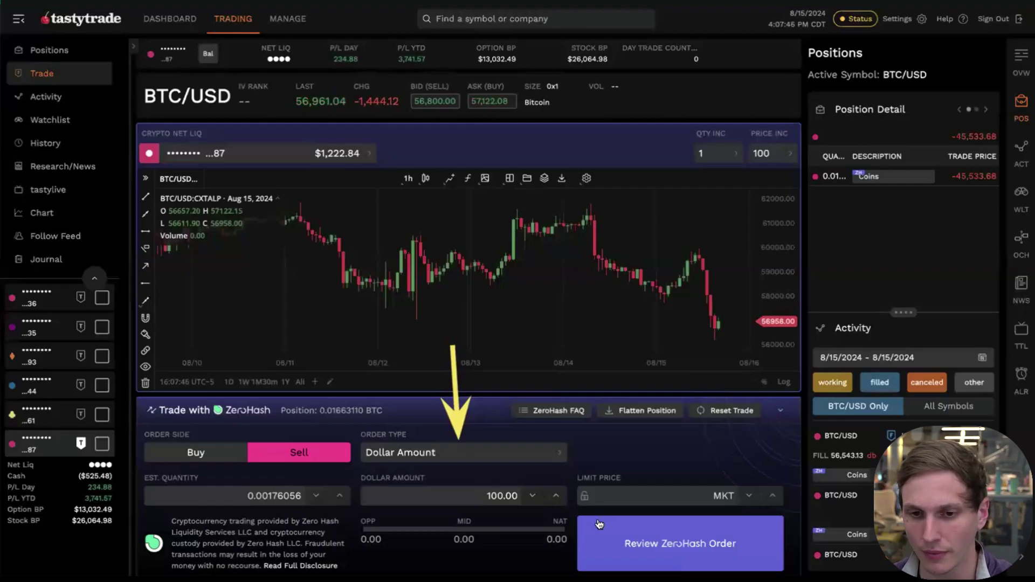
Step: Review the $100.00 BTC/USD sell order, submit it to ZeroHash and dismiss the order notifications
left_click(635, 532)
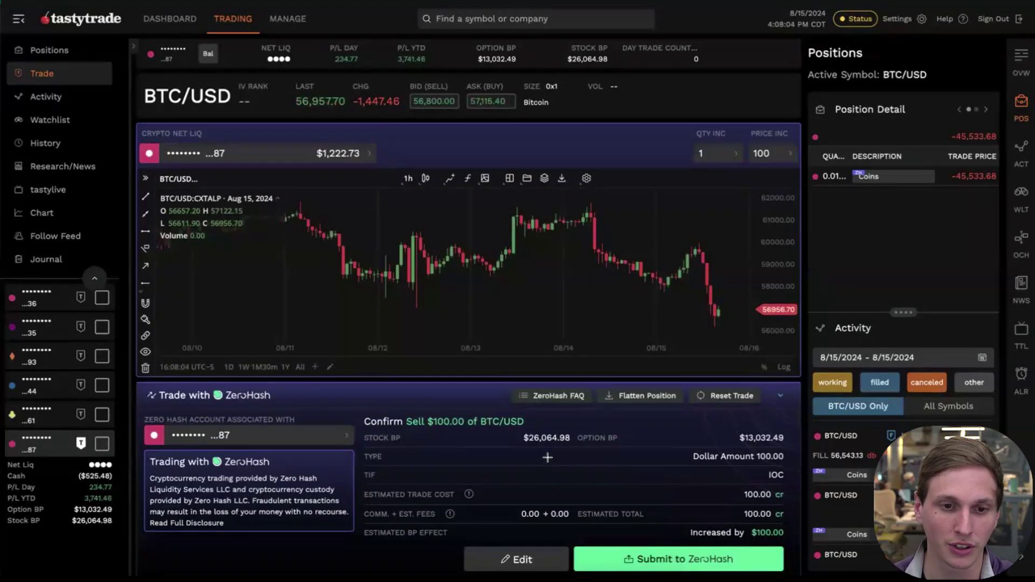
left_click(674, 561)
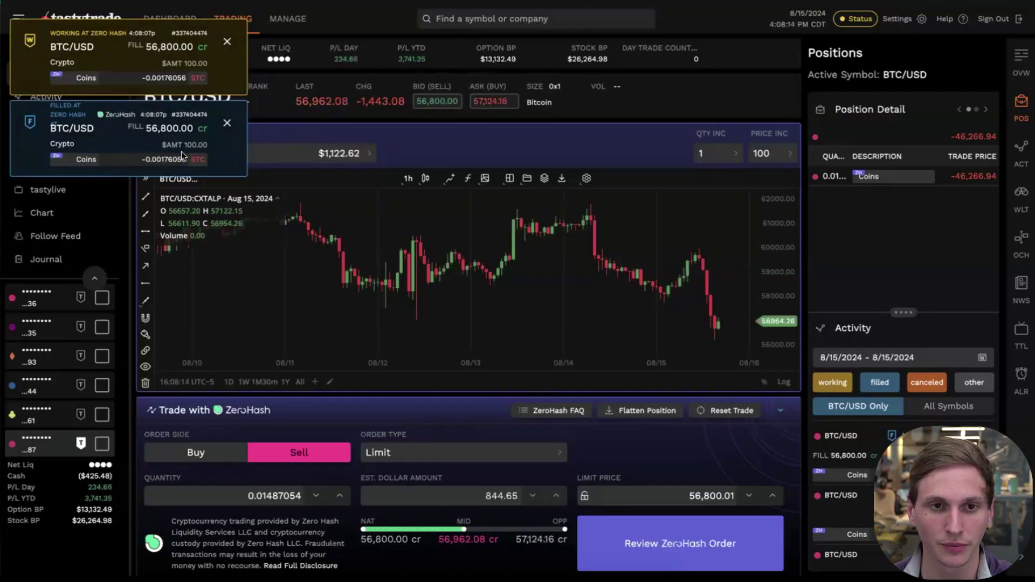
left_click(227, 124)
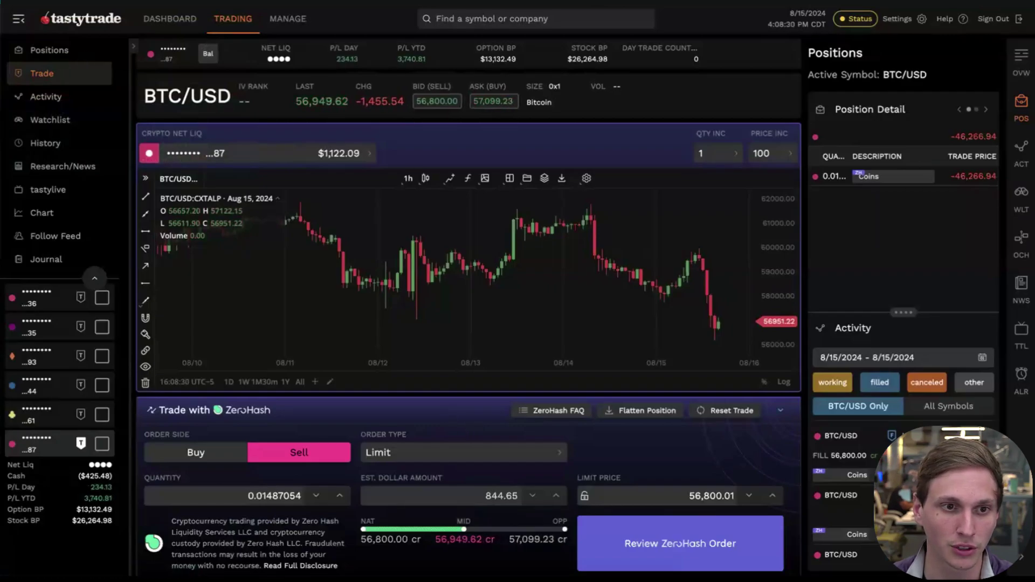
Step: Return to the positions list and start a closing order at Zero Hash for the remaining BTC/USD coins
left_click_drag(238, 72, 79, 53)
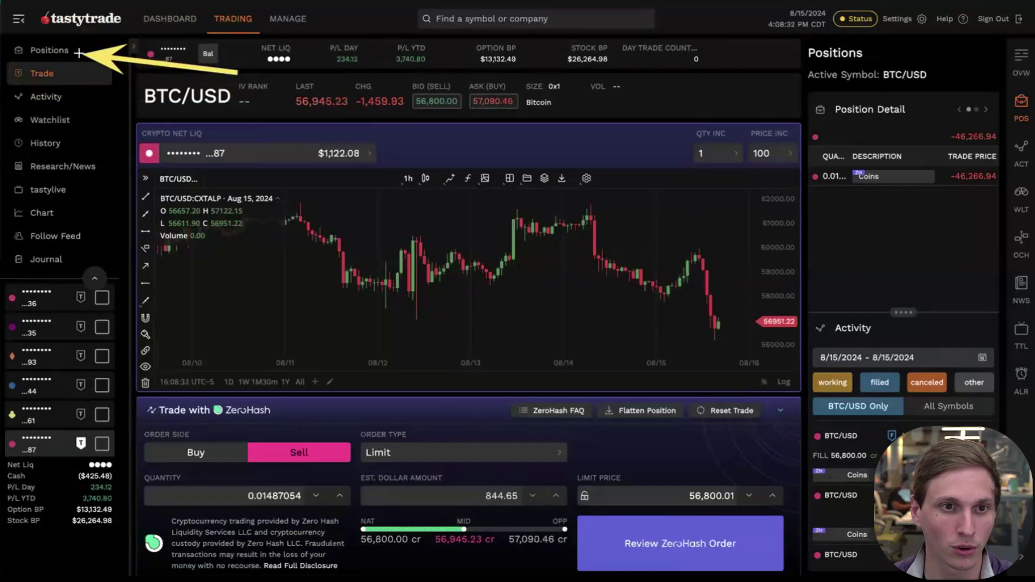
left_click(62, 50)
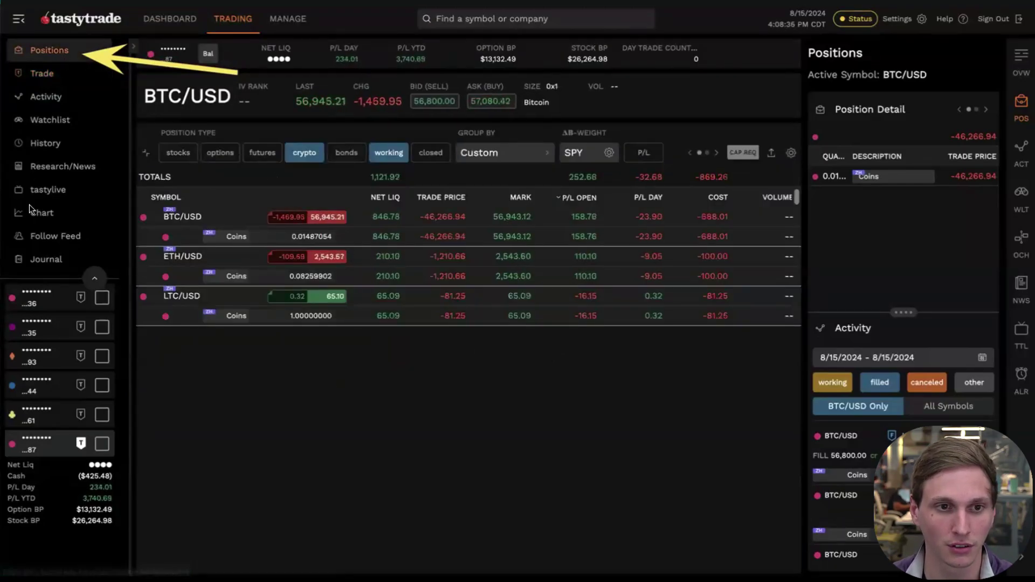
left_click_drag(399, 86, 351, 233)
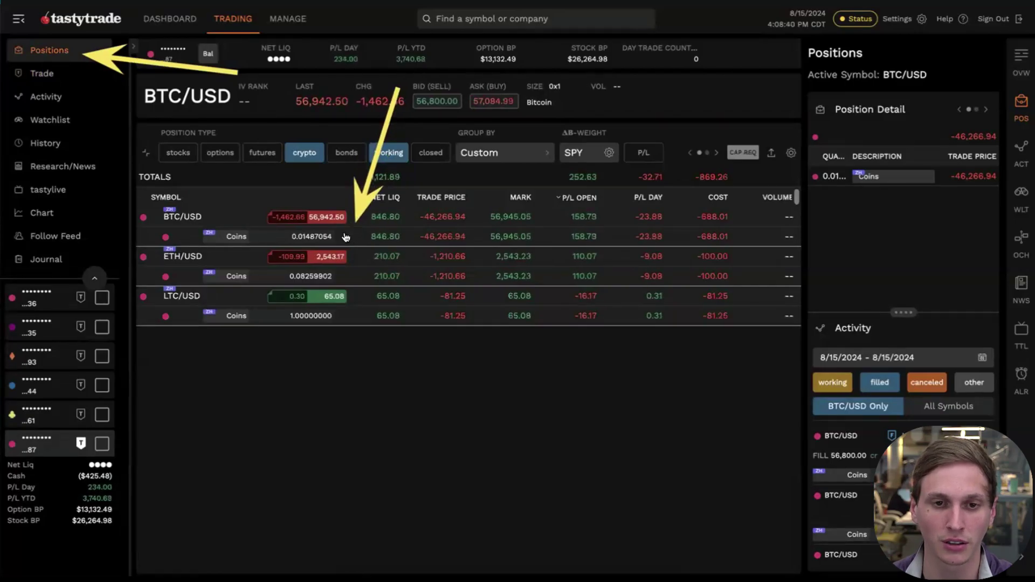
right_click(346, 236)
left_click(342, 236)
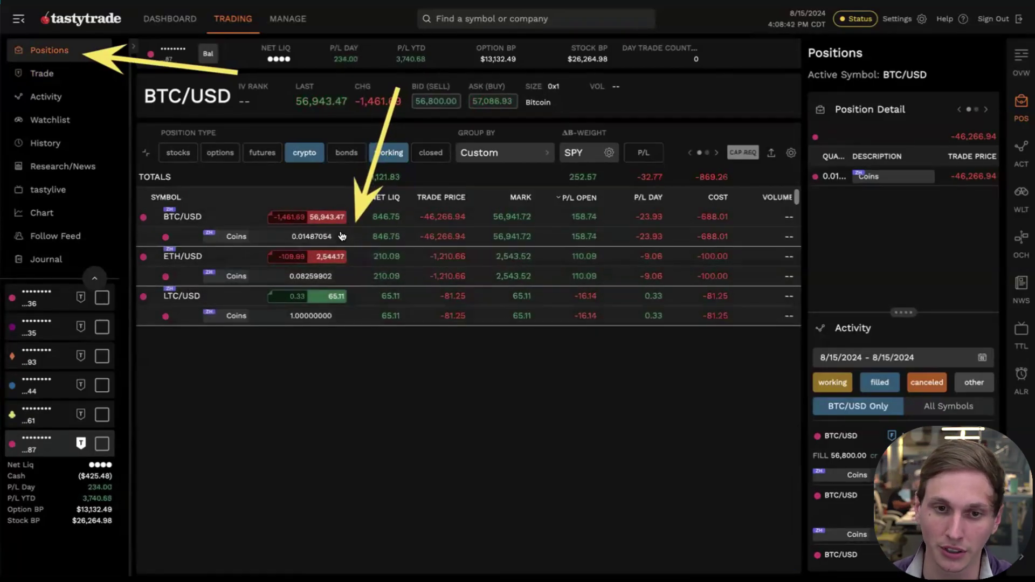
right_click(342, 236)
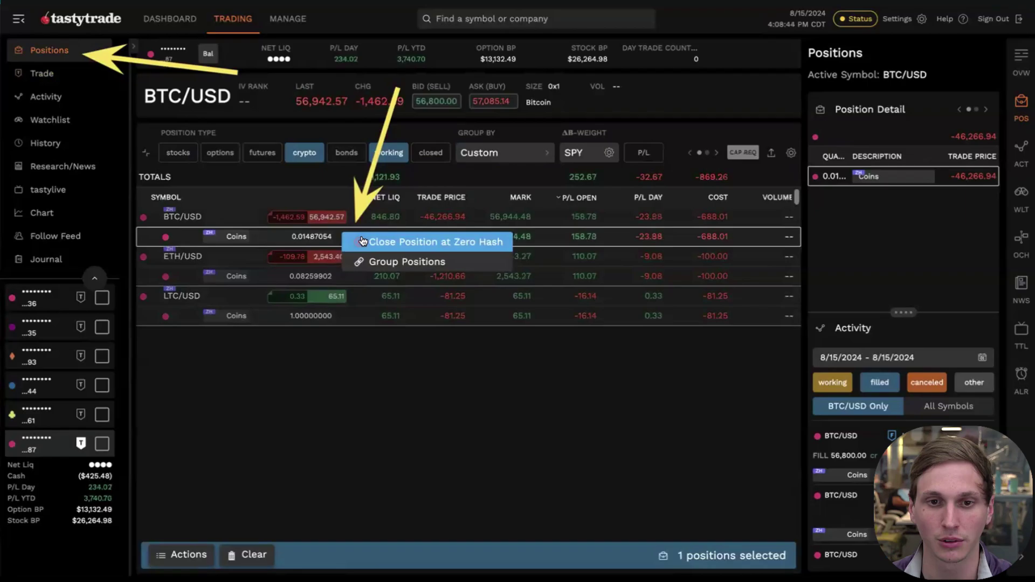
left_click(360, 241)
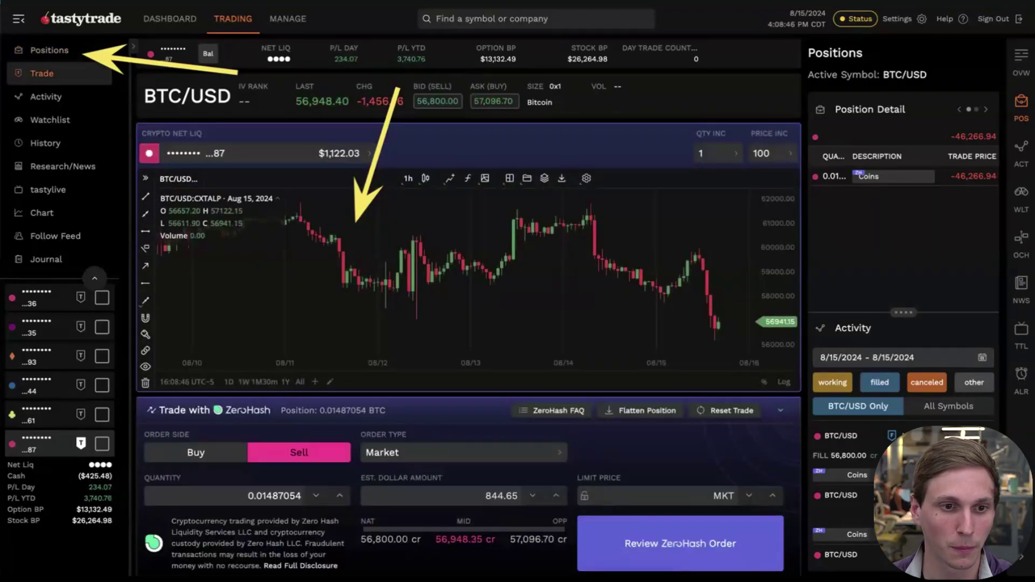
Step: Make the BTC/USD closing order a Limit order with a limit price of 58,000.00
left_click(426, 453)
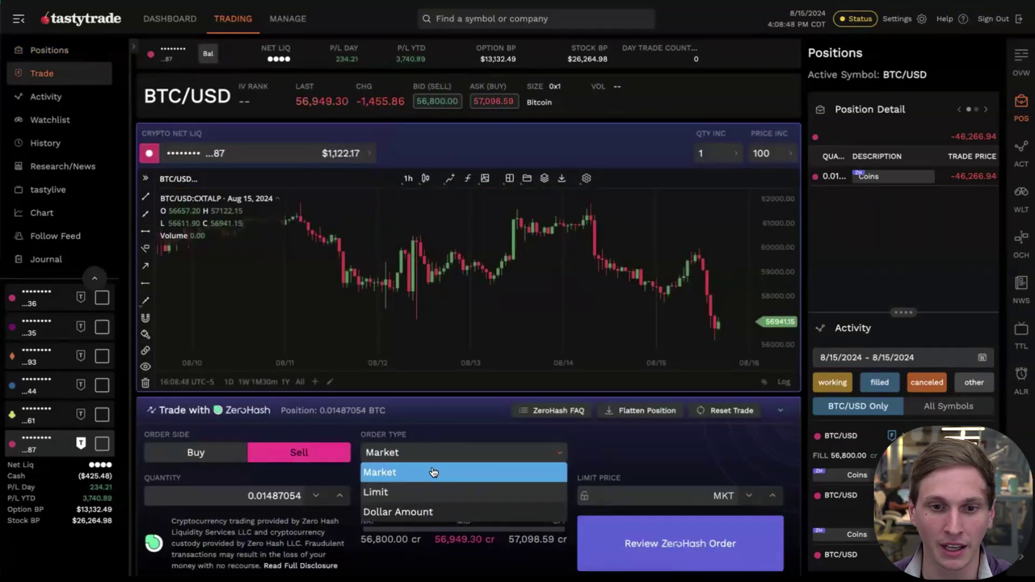
left_click(428, 472)
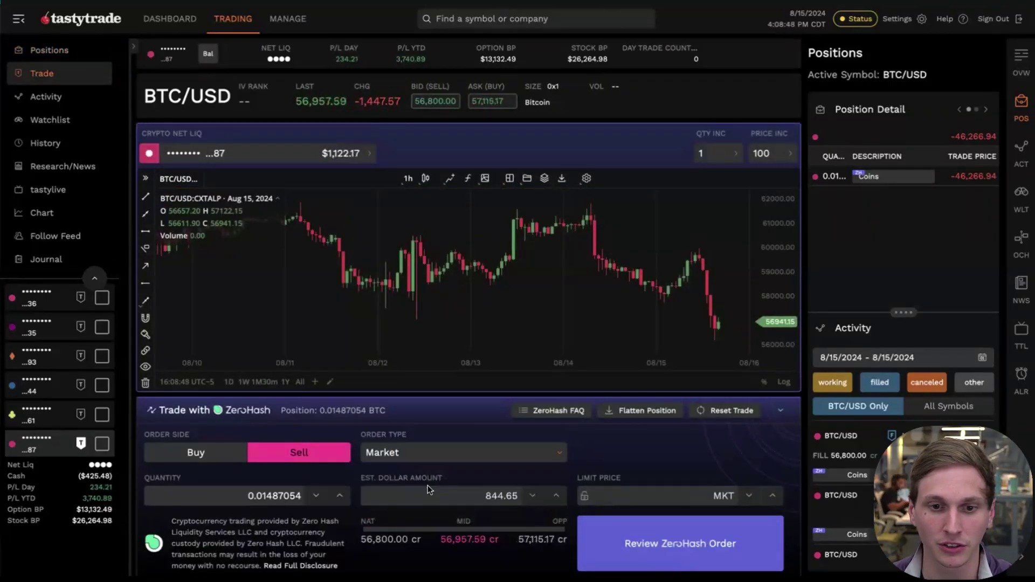
left_click(679, 492)
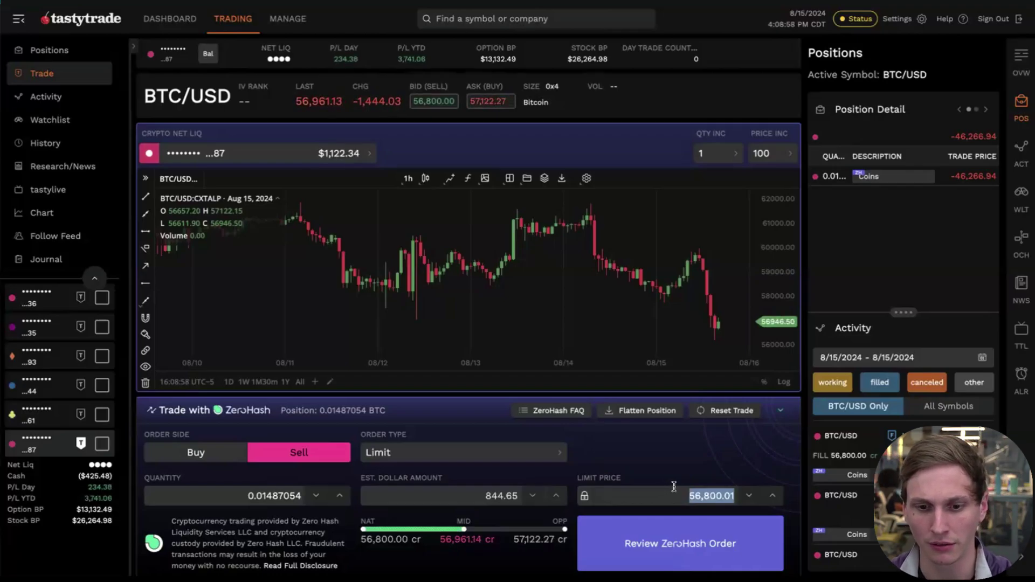
type("58,00")
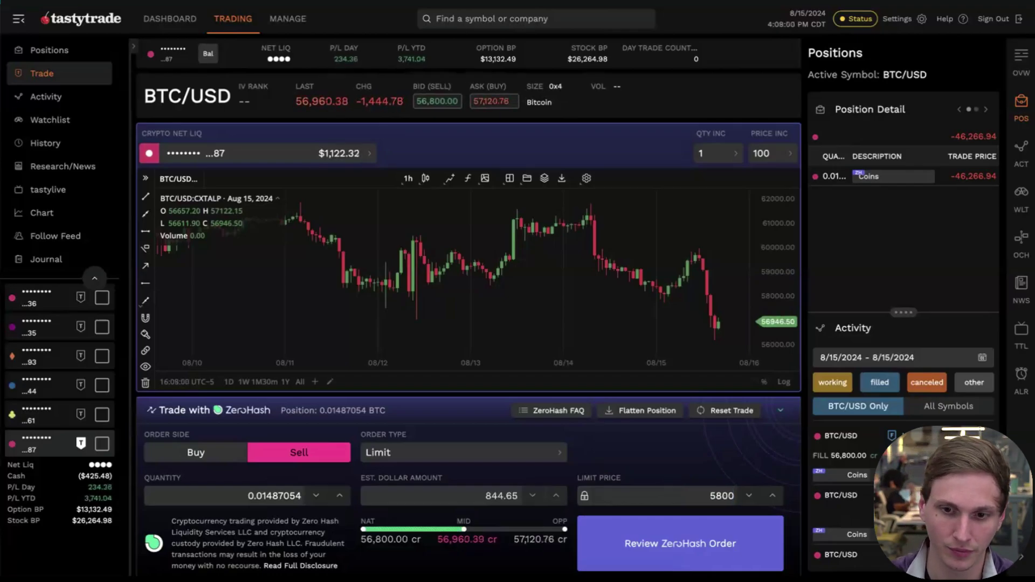
type("0")
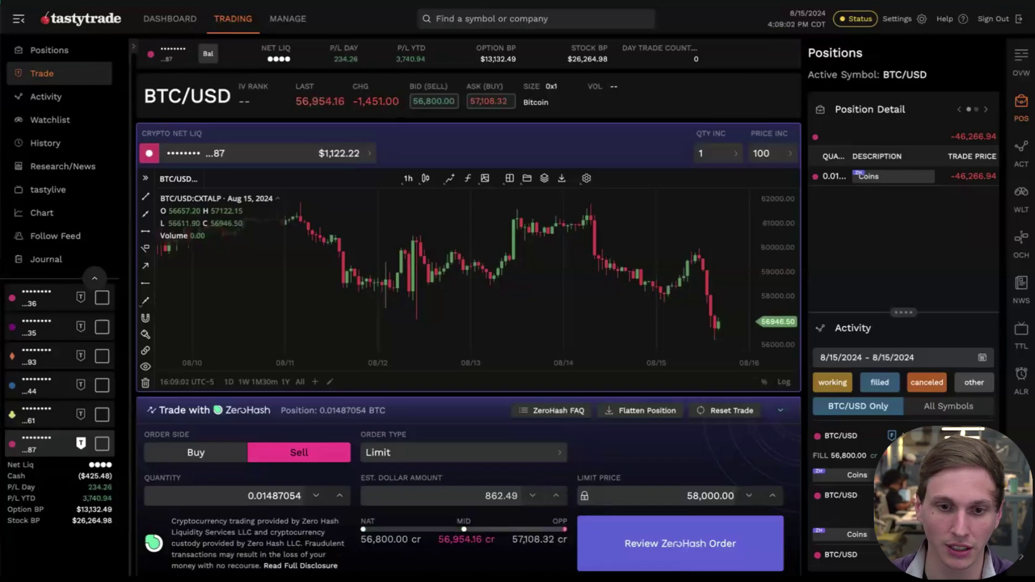
Step: Set the BTC/USD limit sell order's quantity to 0.00187054, review it and submit it to ZeroHash
left_click(288, 493)
left_click(283, 495)
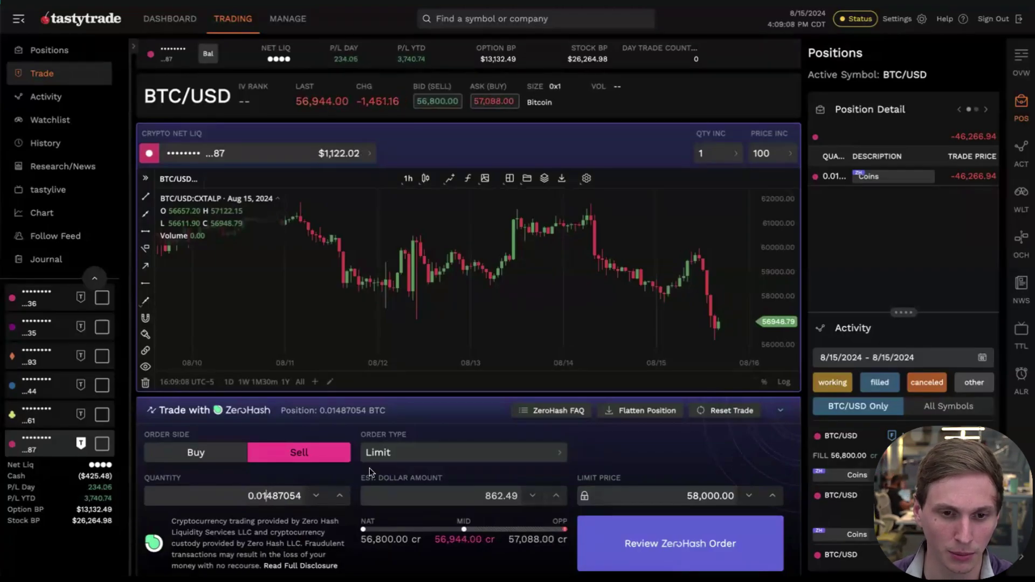
key("BackSpace")
type("0")
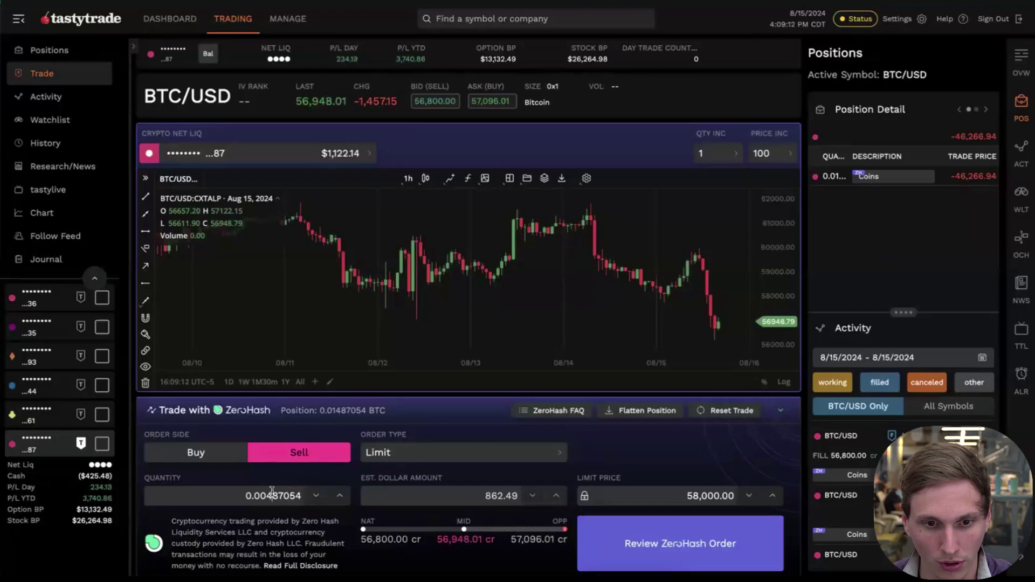
key("Delete")
type("1")
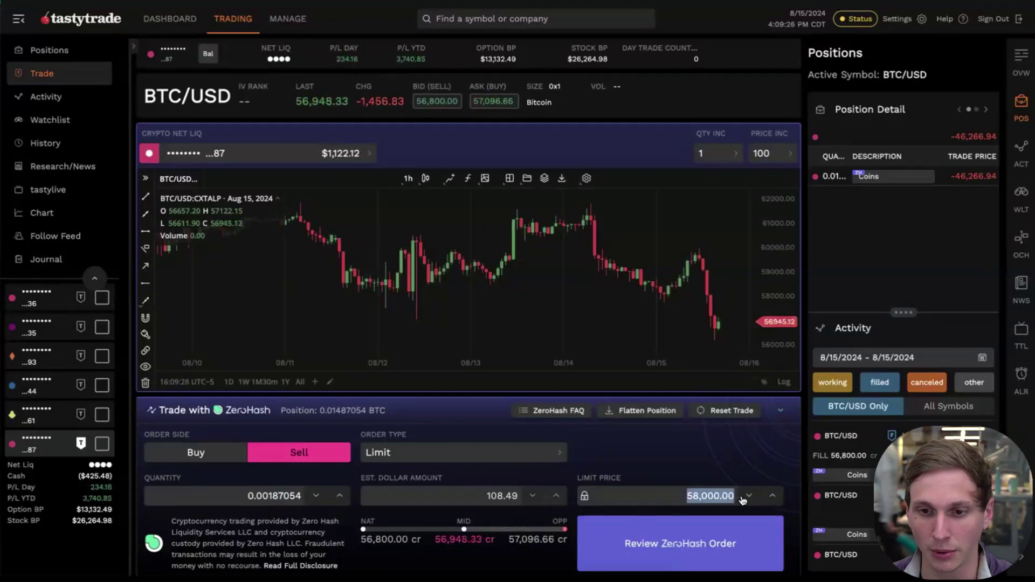
left_click(697, 533)
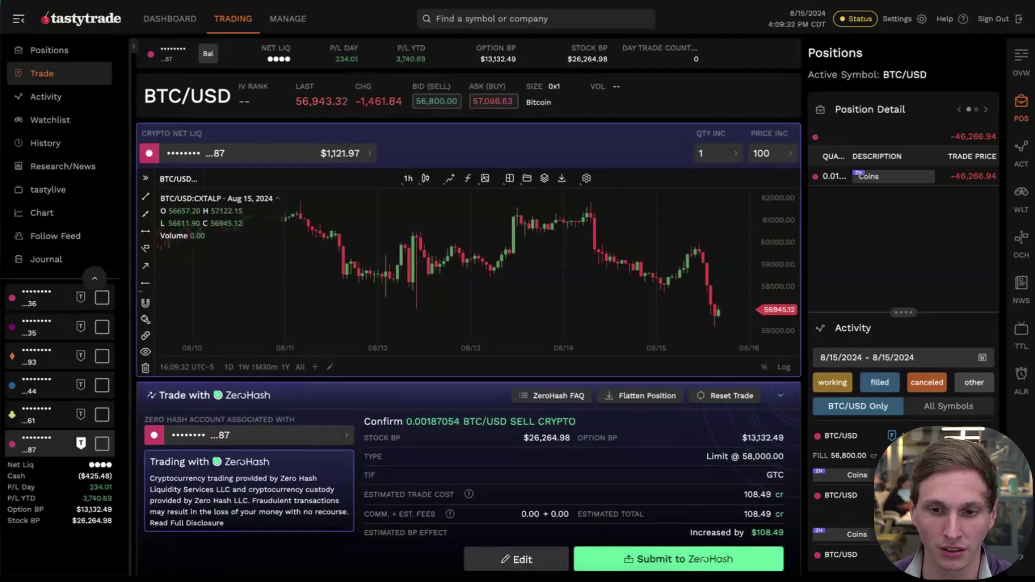
left_click(641, 561)
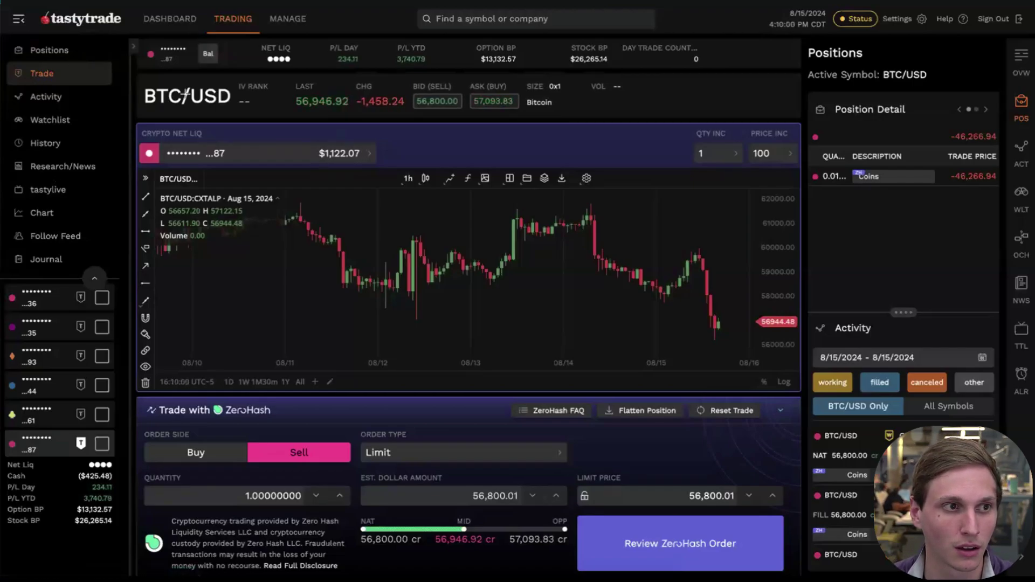
Step: Return to the positions list and start replacing the working BTC/USD sell order
left_click(64, 55)
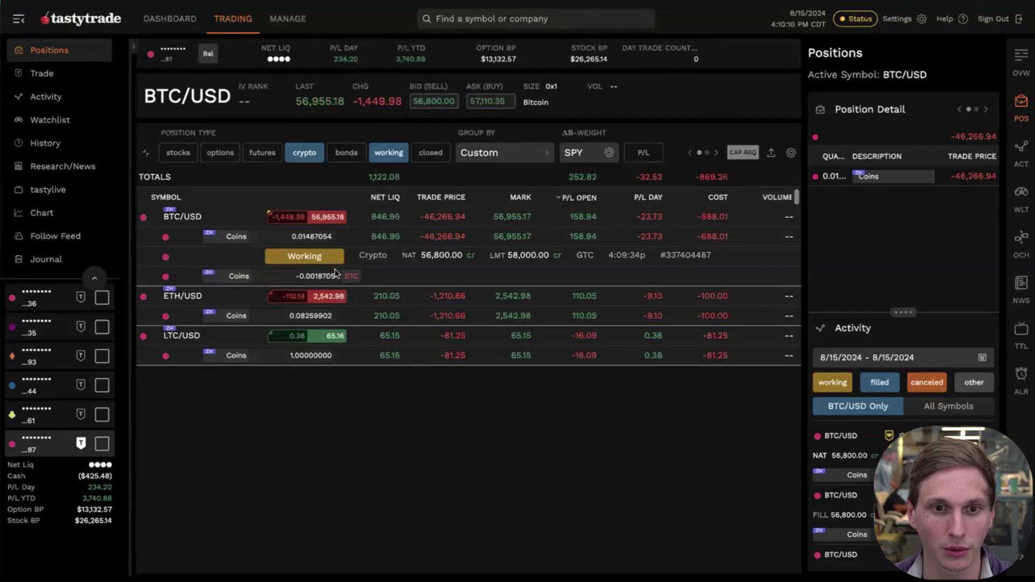
right_click(319, 276)
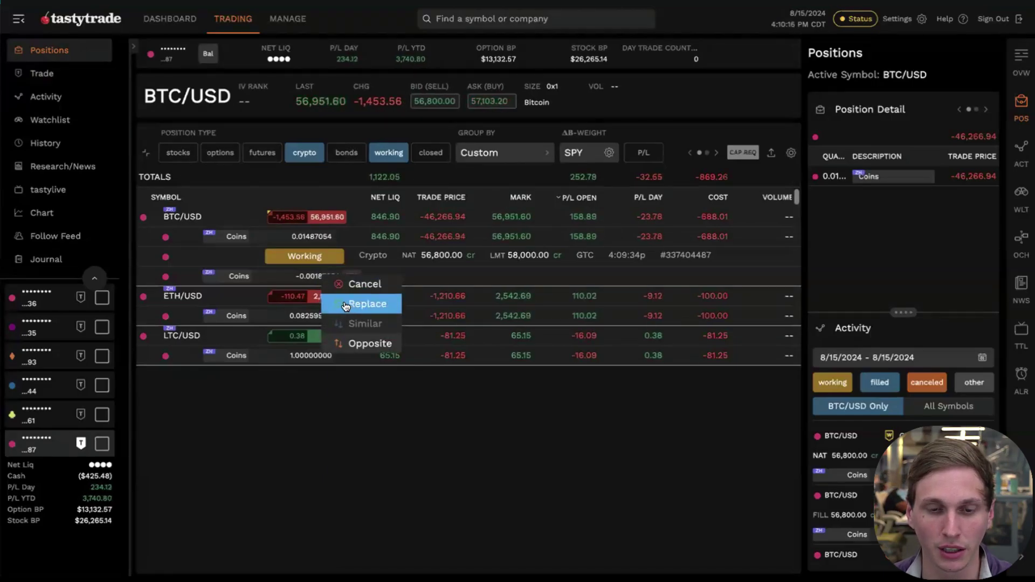
right_click(392, 270)
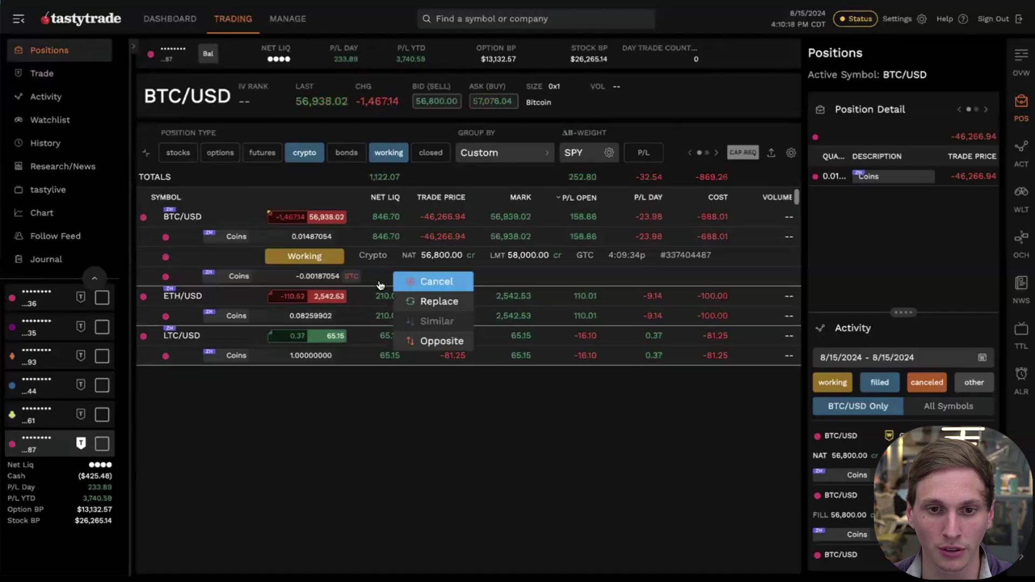
left_click(437, 301)
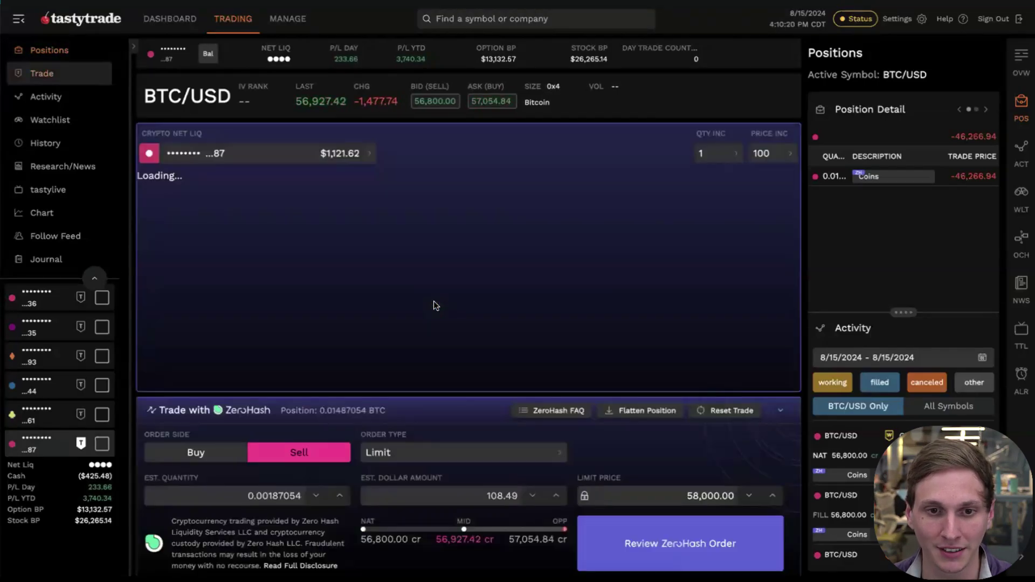
Step: Set the replacement order's limit price to 57,800.00, review it and submit it to ZeroHash
left_click(705, 495)
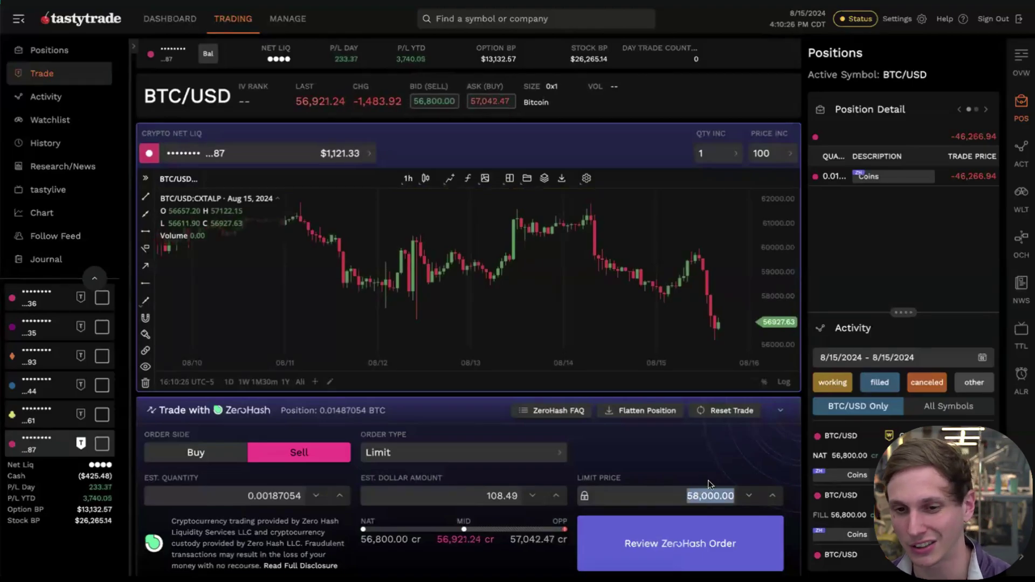
type("57")
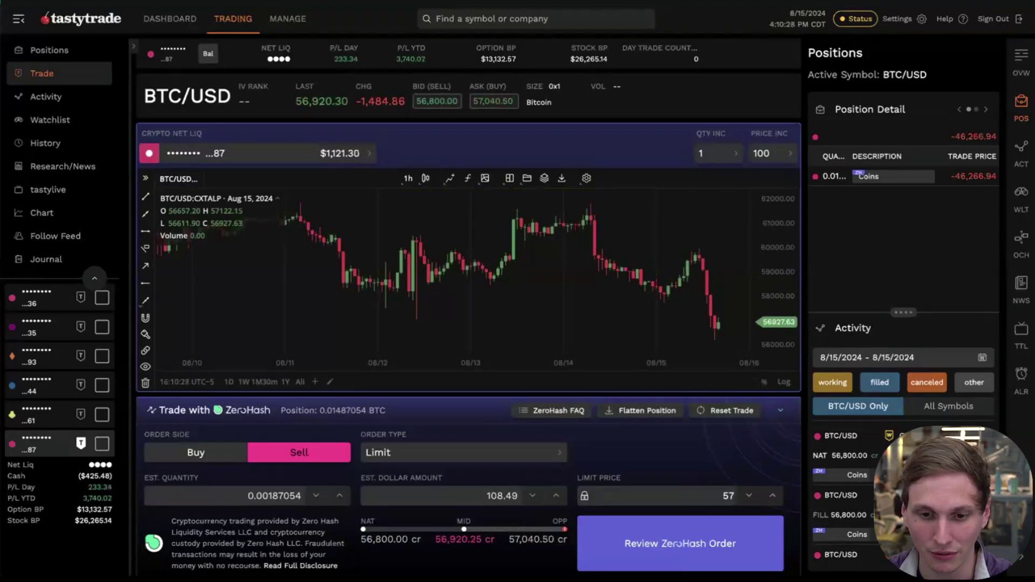
type(",800")
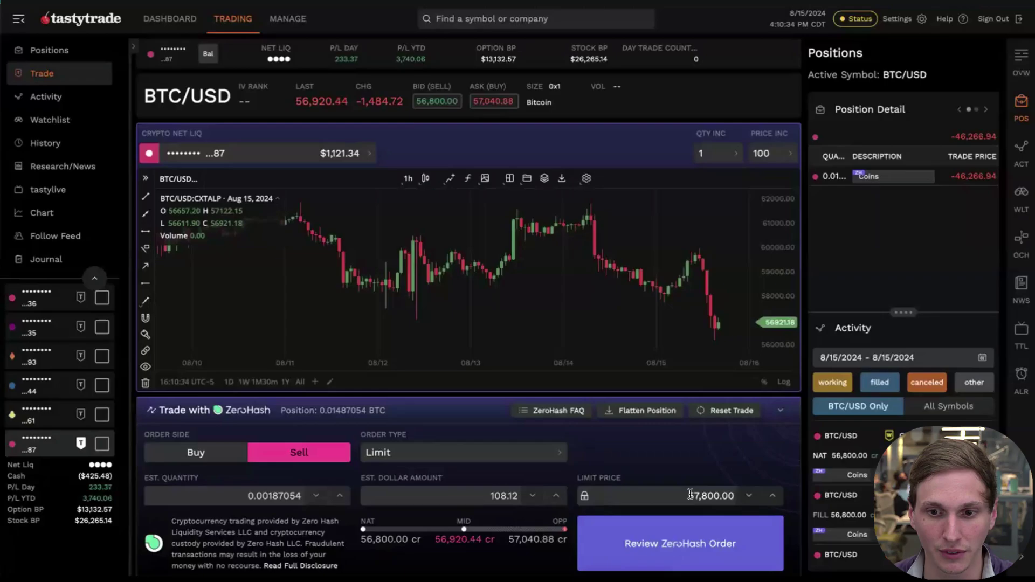
left_click(691, 559)
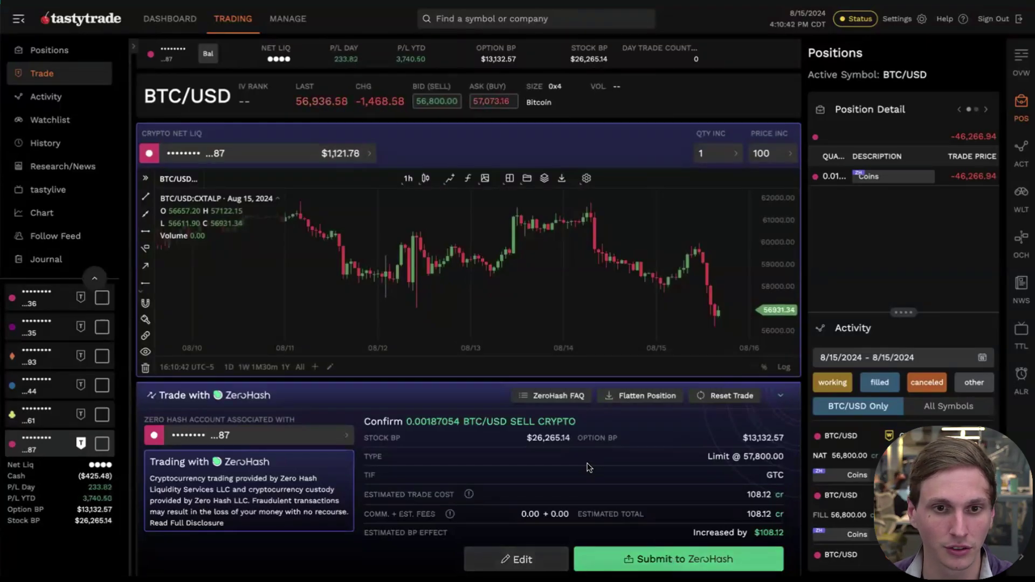
left_click(655, 556)
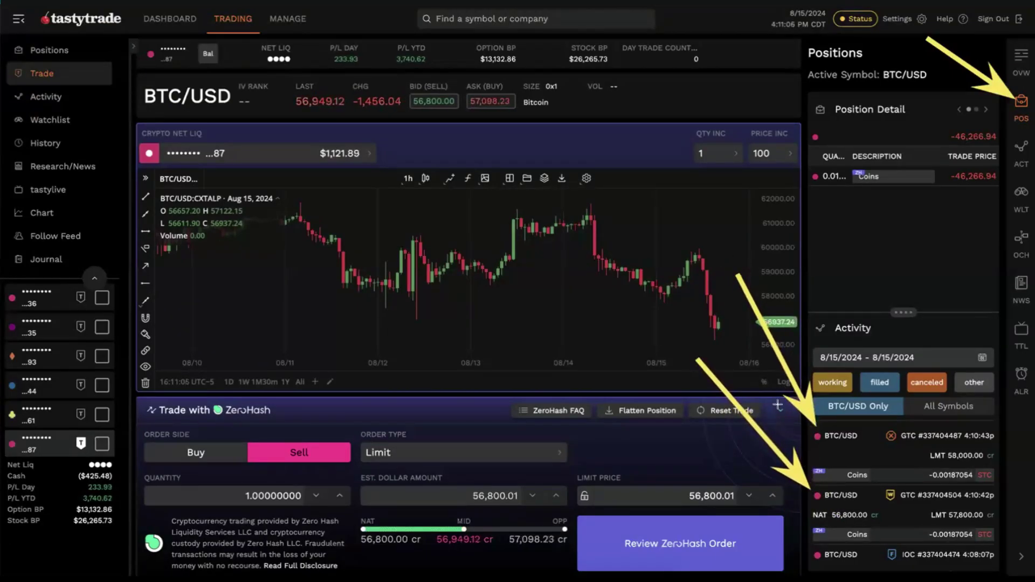
Step: Load a replacement for the working BTC/USD order from the activity list, and a closing order from the position detail
left_click(894, 499)
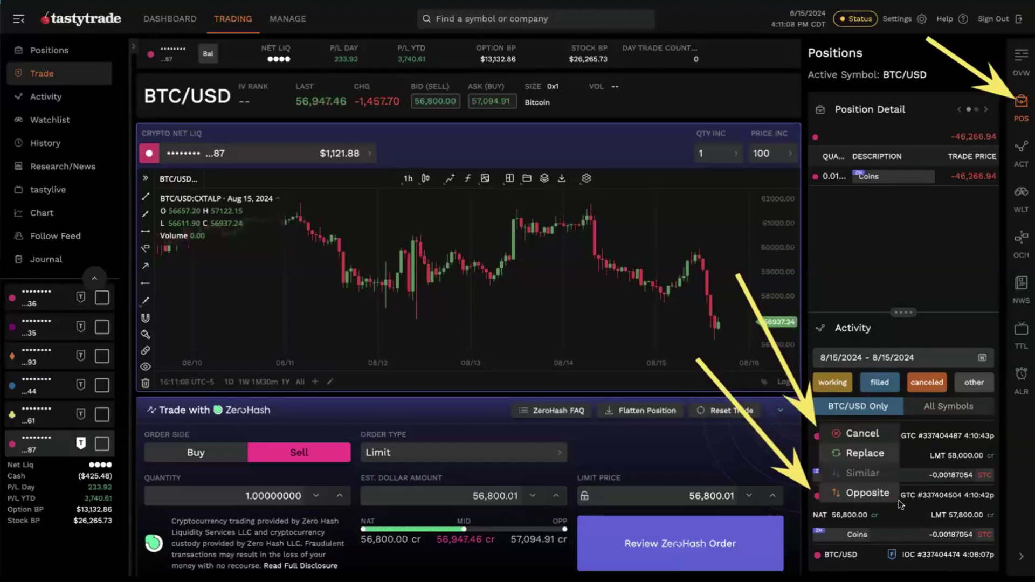
left_click(926, 509)
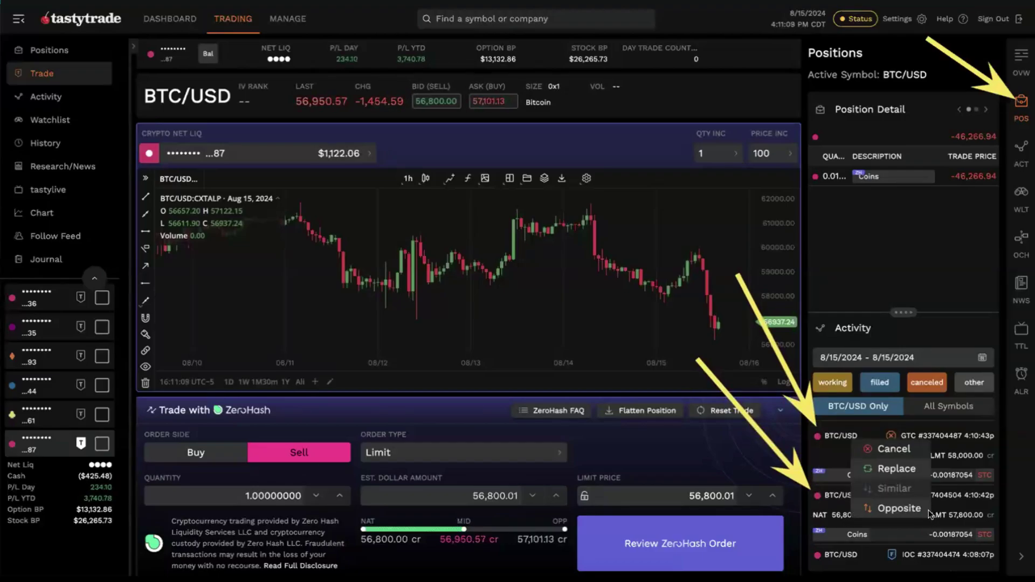
left_click(895, 469)
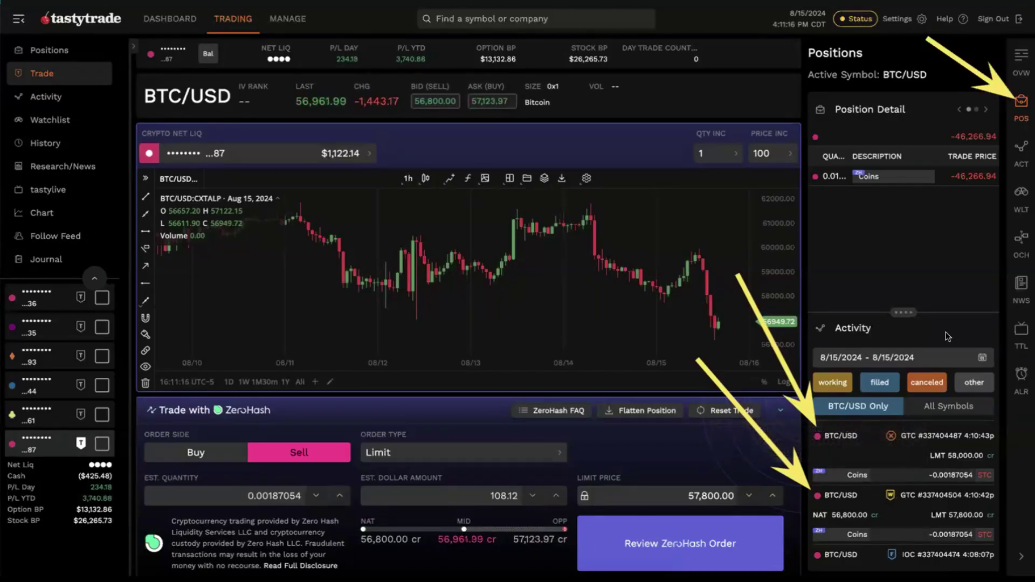
right_click(912, 182)
left_click(889, 186)
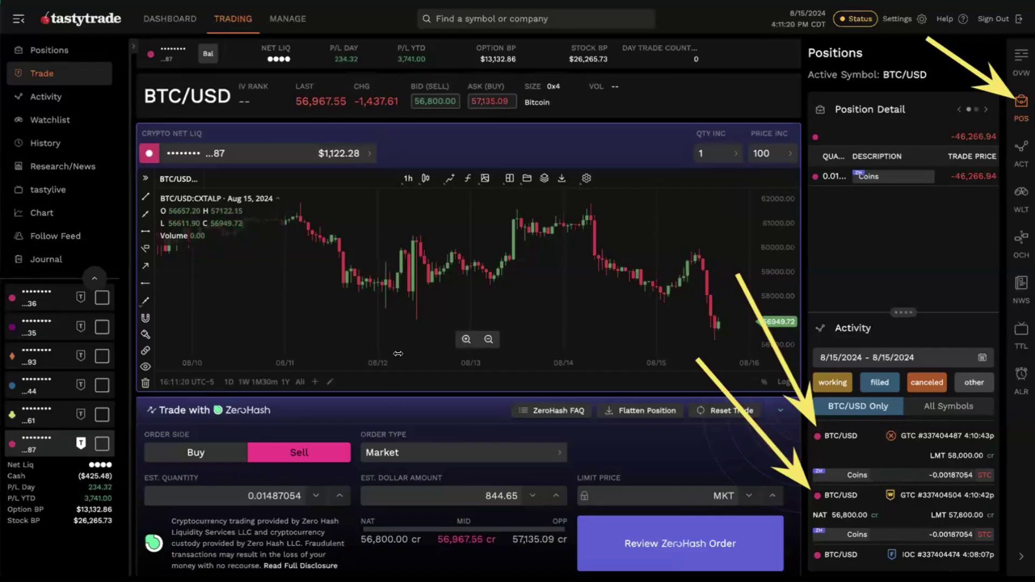
Step: Open the full BTC/USD chart page and start replacing the working 57,800.00 limit order from the activity list
left_click(51, 213)
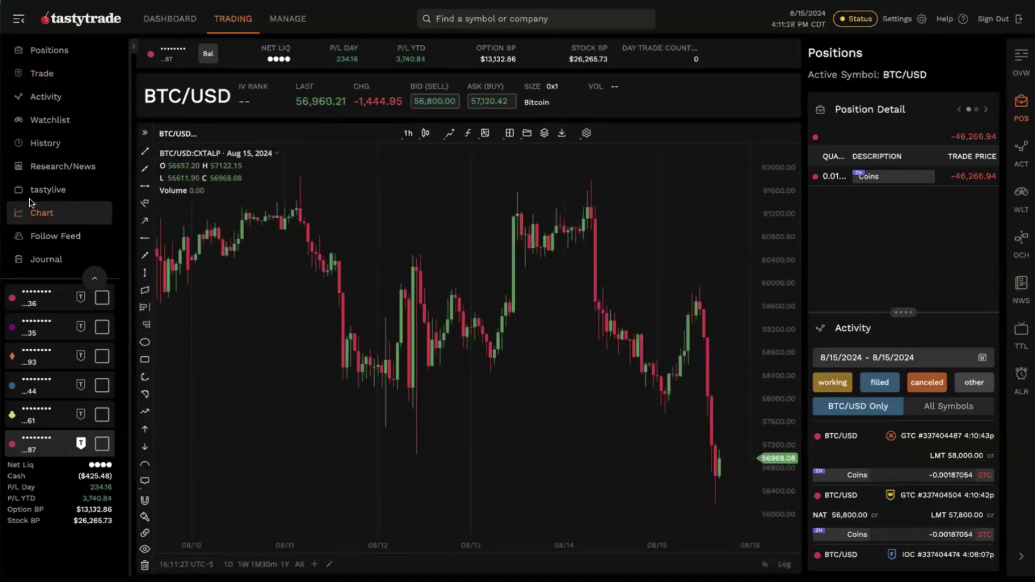
left_click_drag(232, 434, 310, 288)
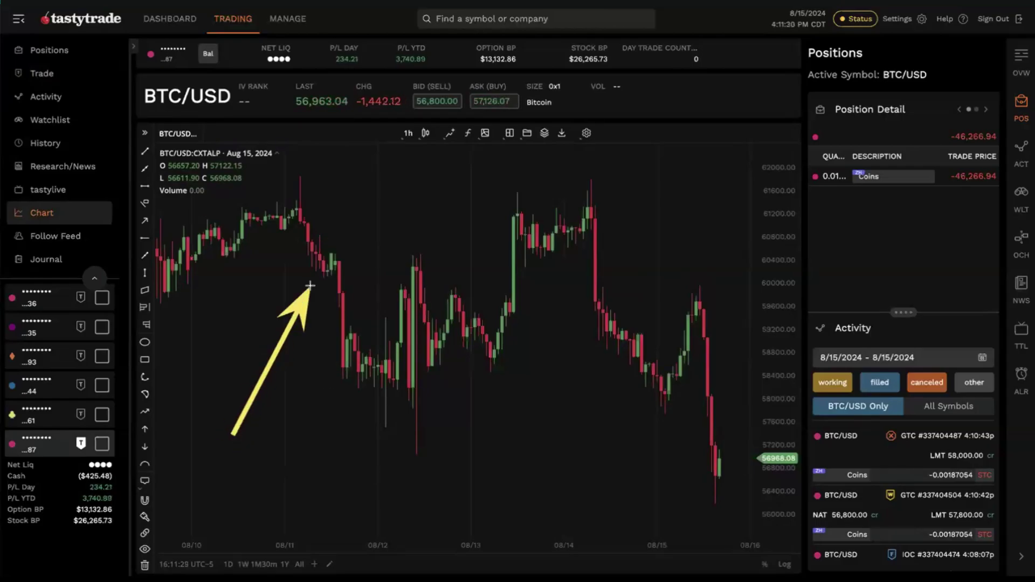
left_click_drag(511, 463, 592, 378)
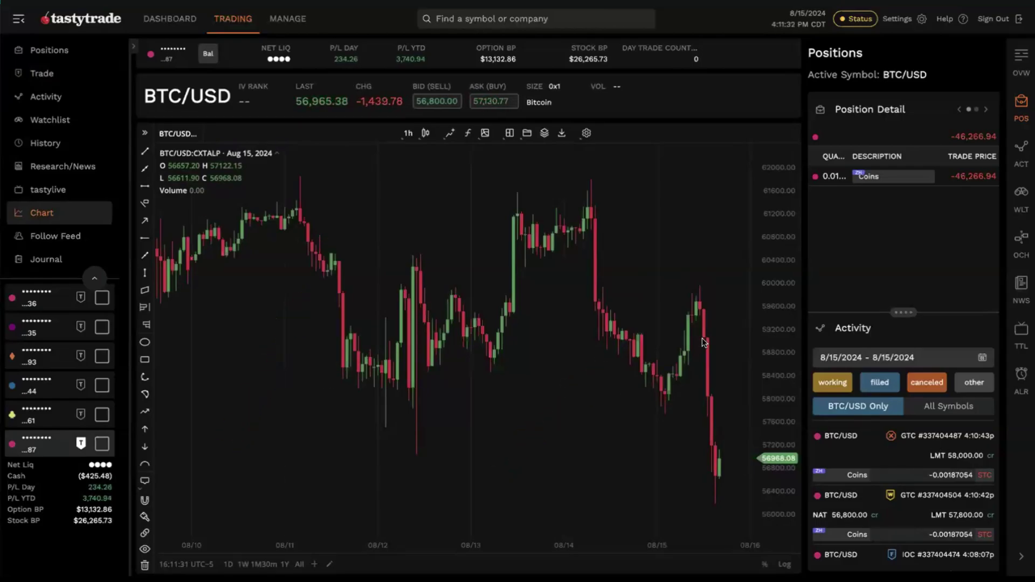
left_click_drag(683, 341, 818, 498)
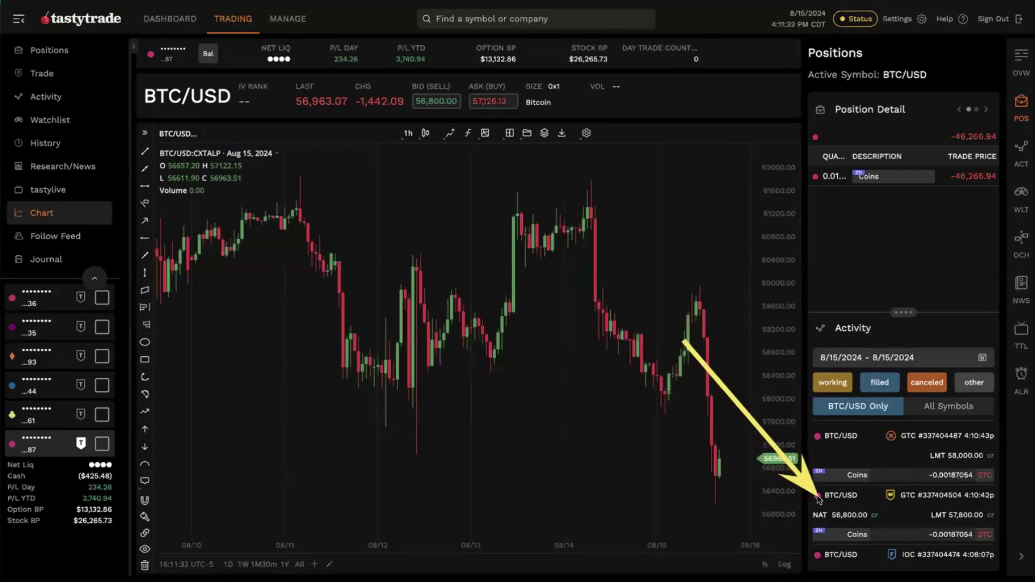
right_click(883, 497)
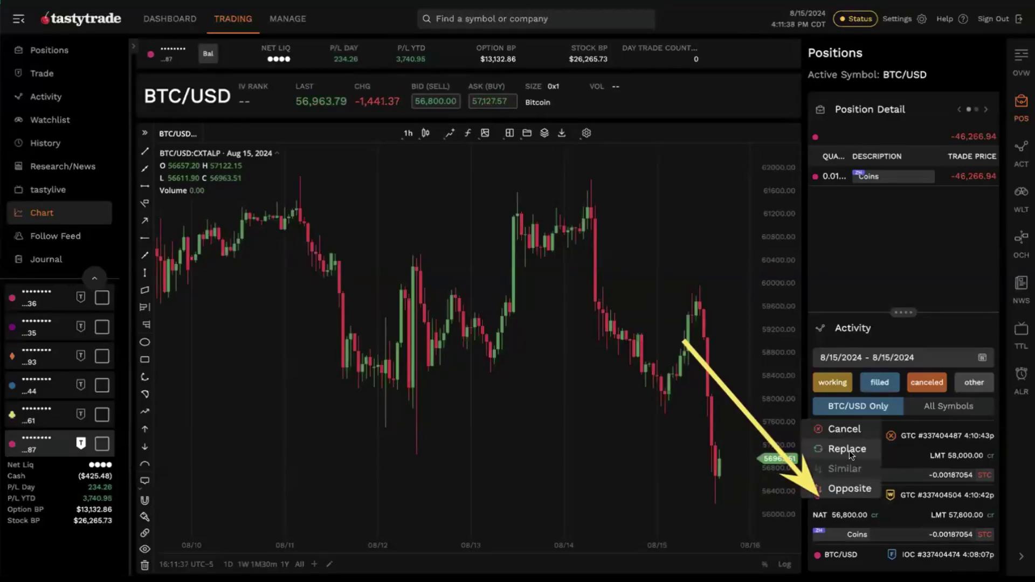
left_click(849, 451)
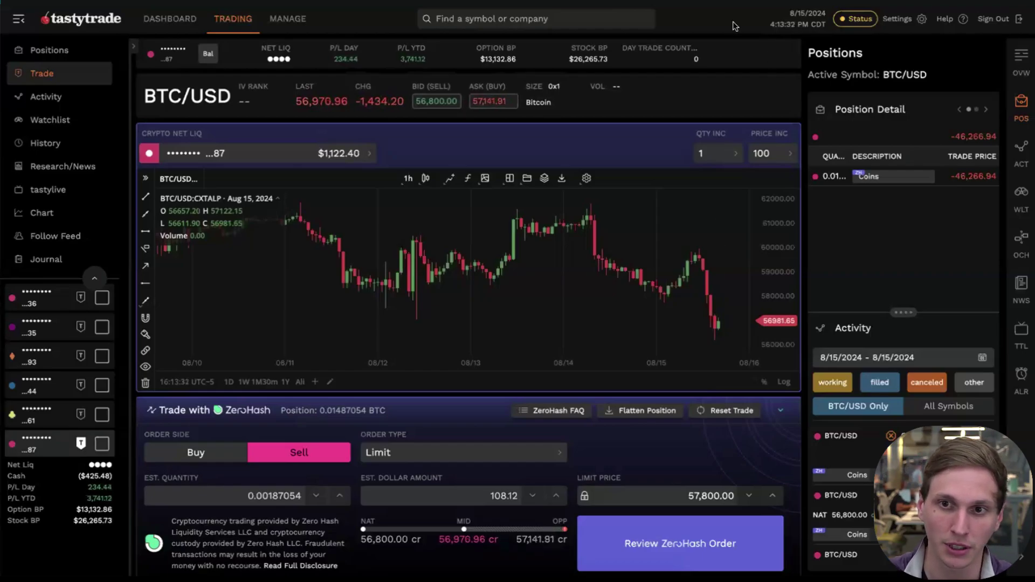
Step: Enlarge the page zoom to 125% and collapse the Positions side panel
key("super+plus")
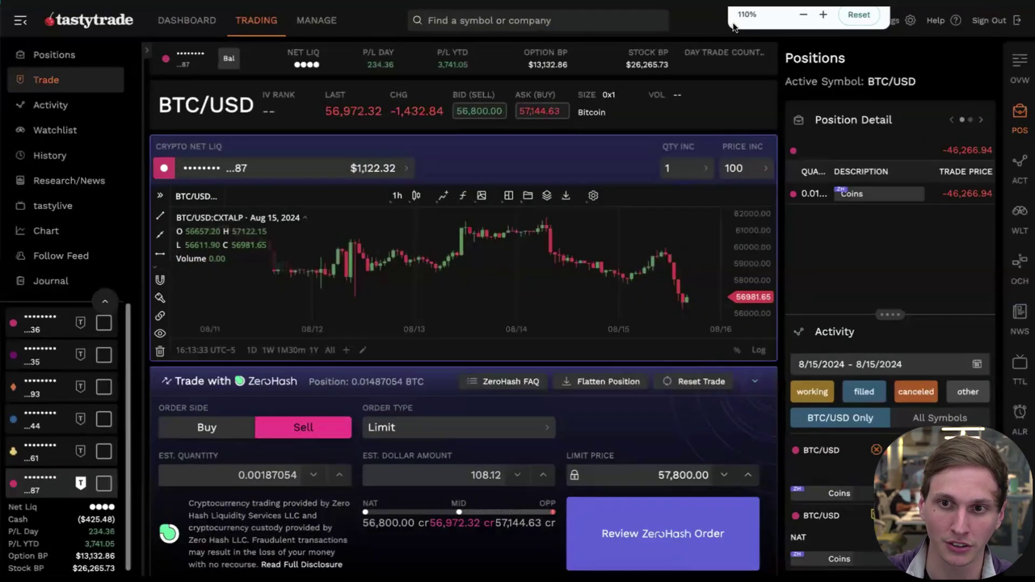
key("super+plus")
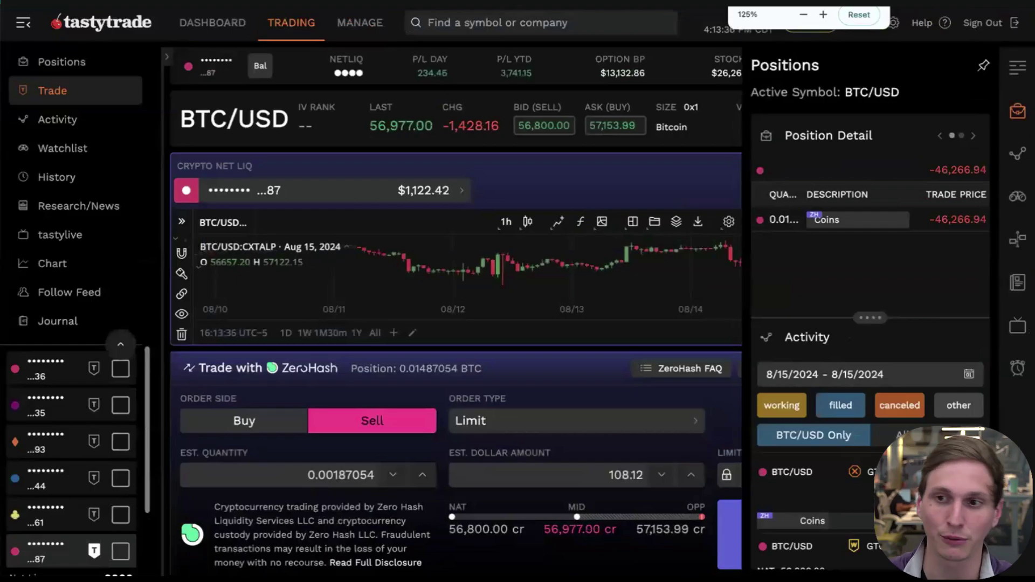
left_click(1017, 111)
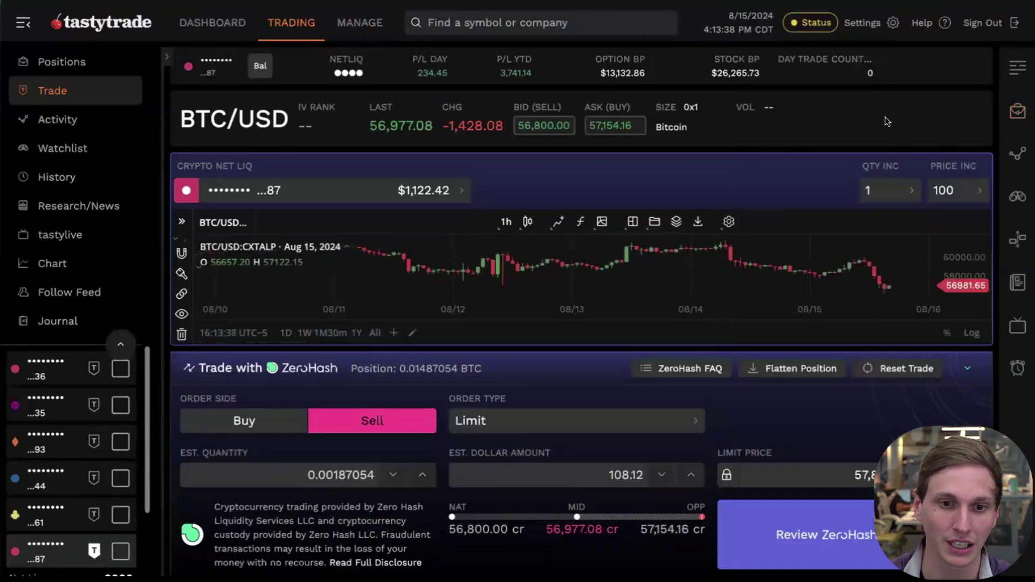
Step: Try larger and smaller page zoom levels, going down to 67%, and set the page zoom back to 100%
key("super+plus")
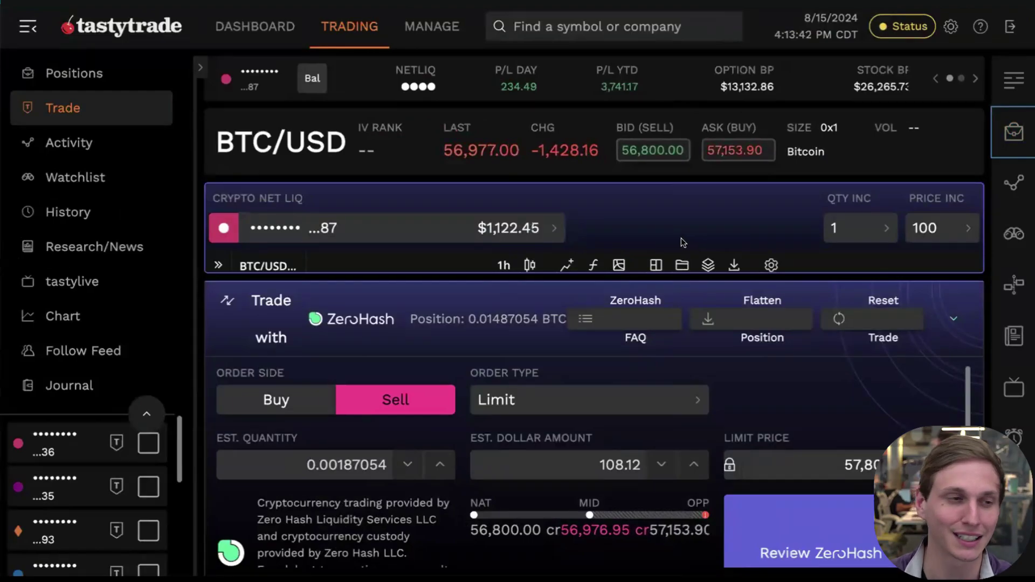
key("super+minus")
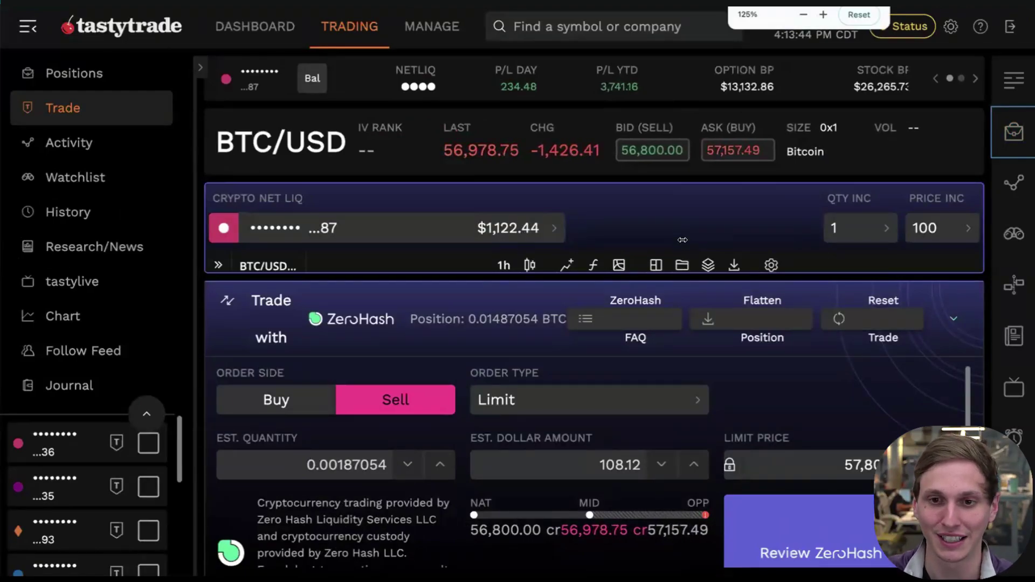
key("super+minus")
key("super+minus")
key("super+minus")
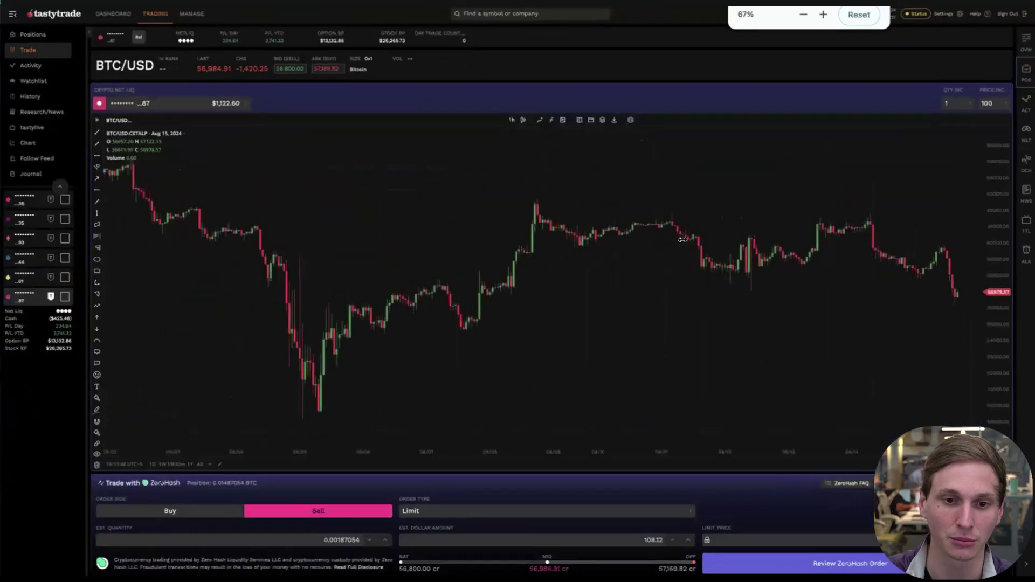
key("super+equal")
key("super+equal")
key("super+equal")
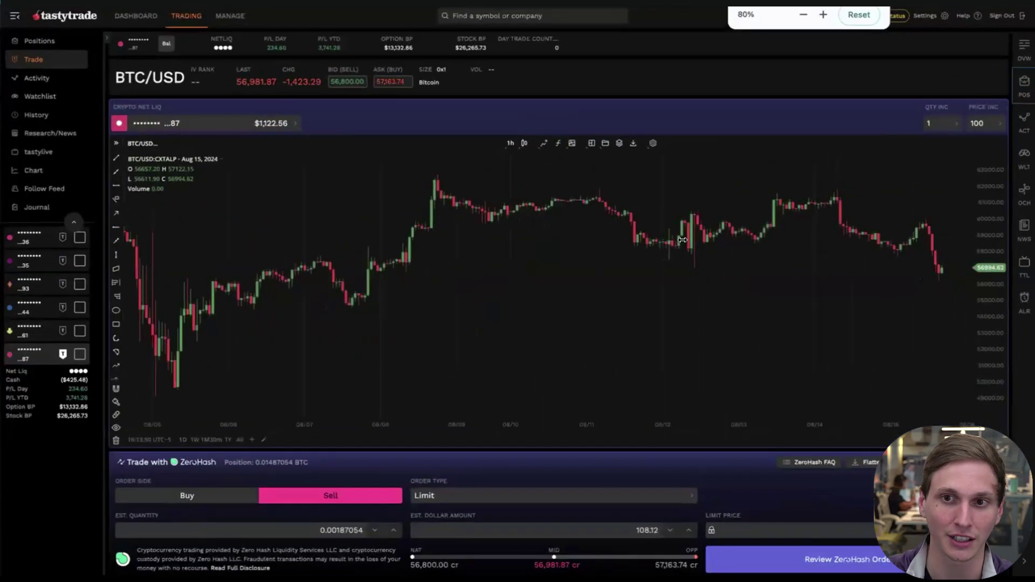
key("super+equal")
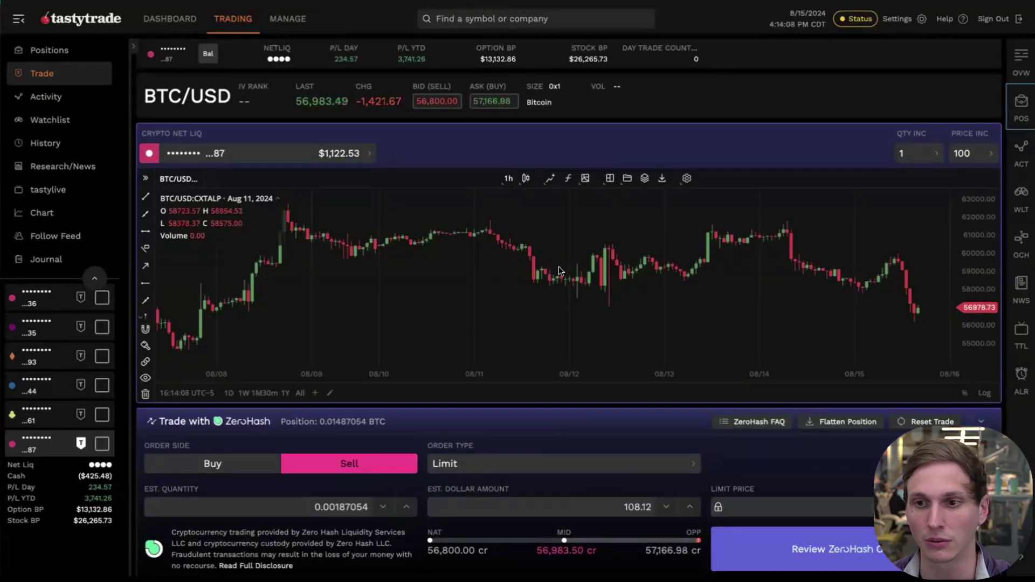
key("ctrl+plus")
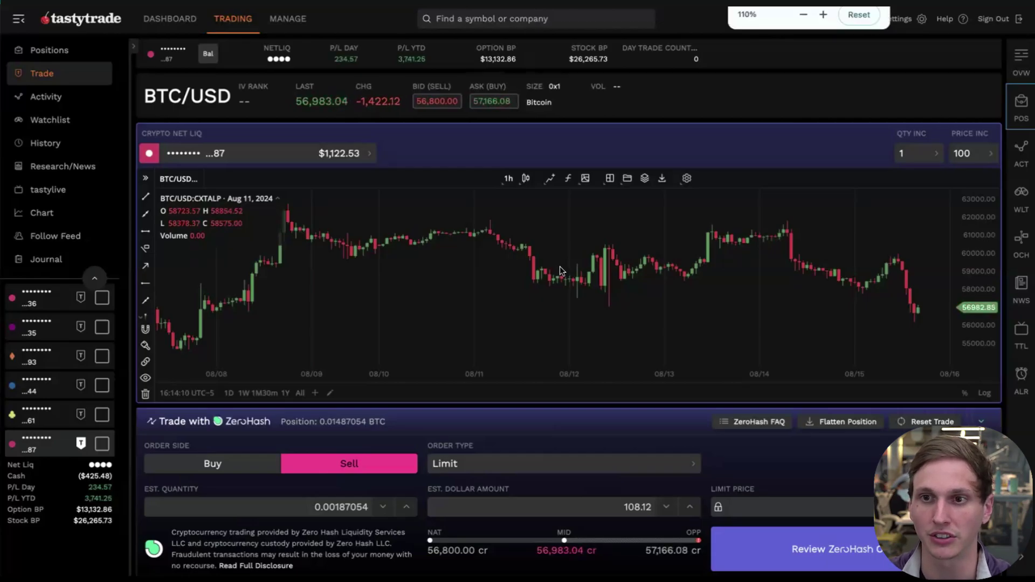
key("ctrl+minus")
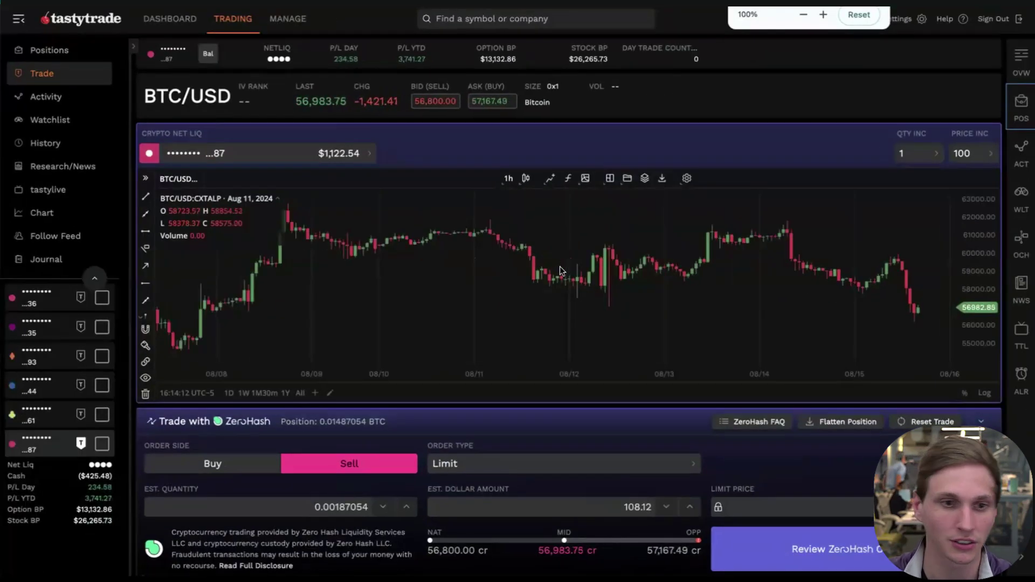